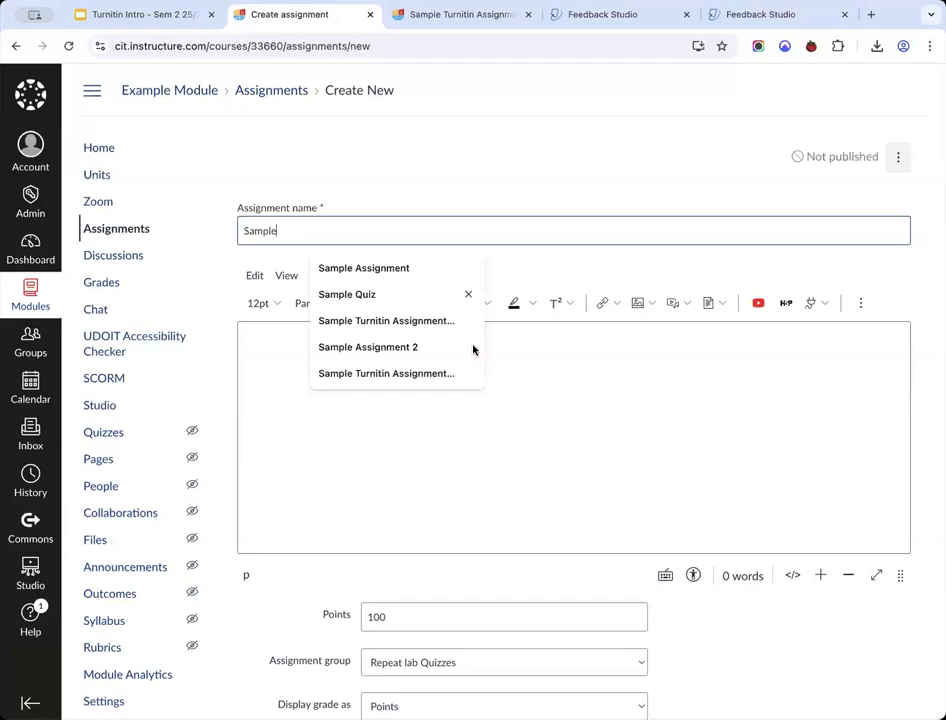
- Name the assignment "Sample Turnitin Assignment" and copy the same text into its description
left_click(418, 372)
left_click_drag(367, 230, 383, 230)
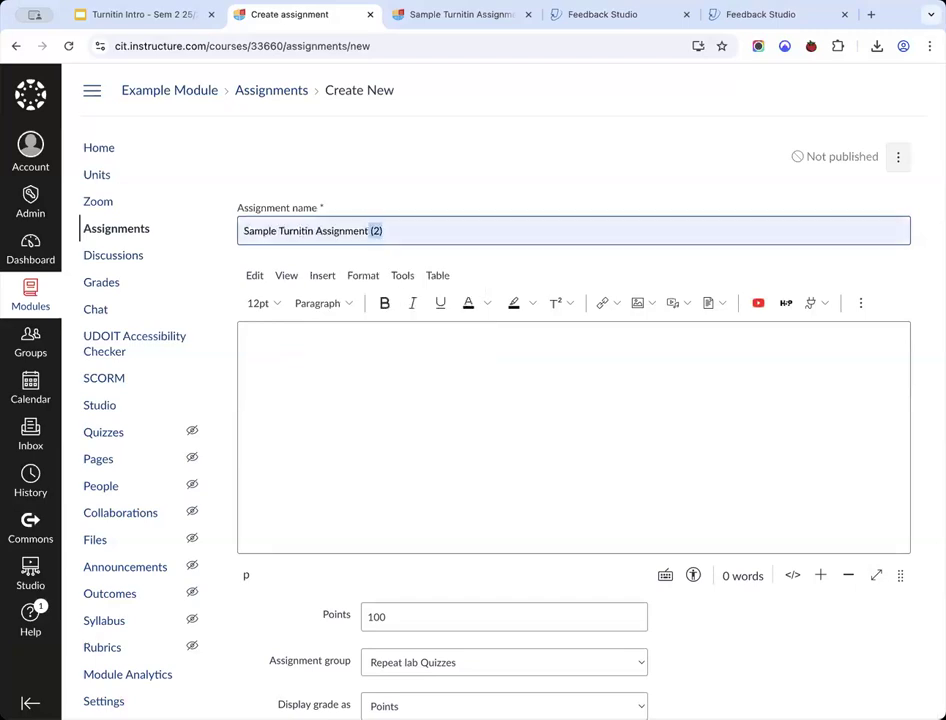
key("BackSpace")
key("super+a")
key("super+c")
left_click(418, 448)
key("super+v")
- Try switching the File Uploads and Text entry options on and off, leaving only File Uploads selected for online submission
scroll(418, 448, "down", 3)
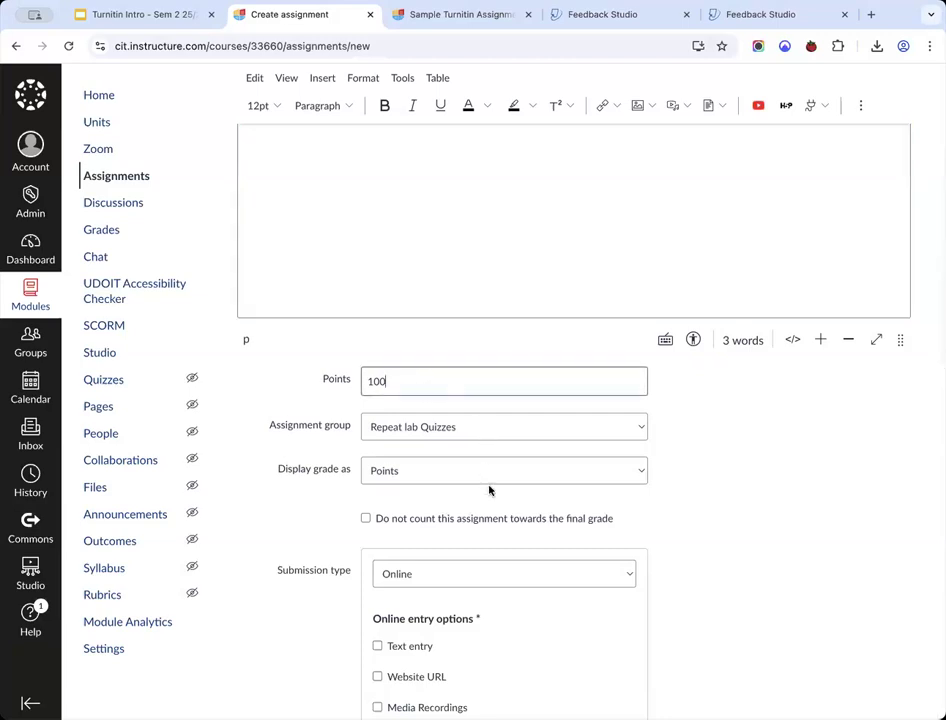
scroll(487, 485, "down", 2)
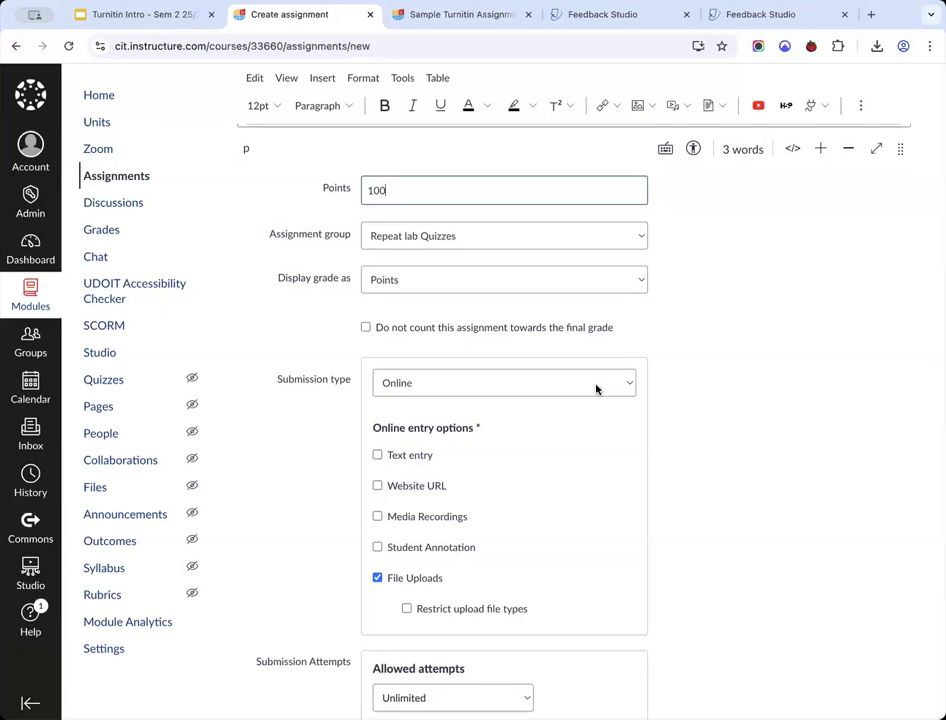
scroll(596, 389, "down", 3)
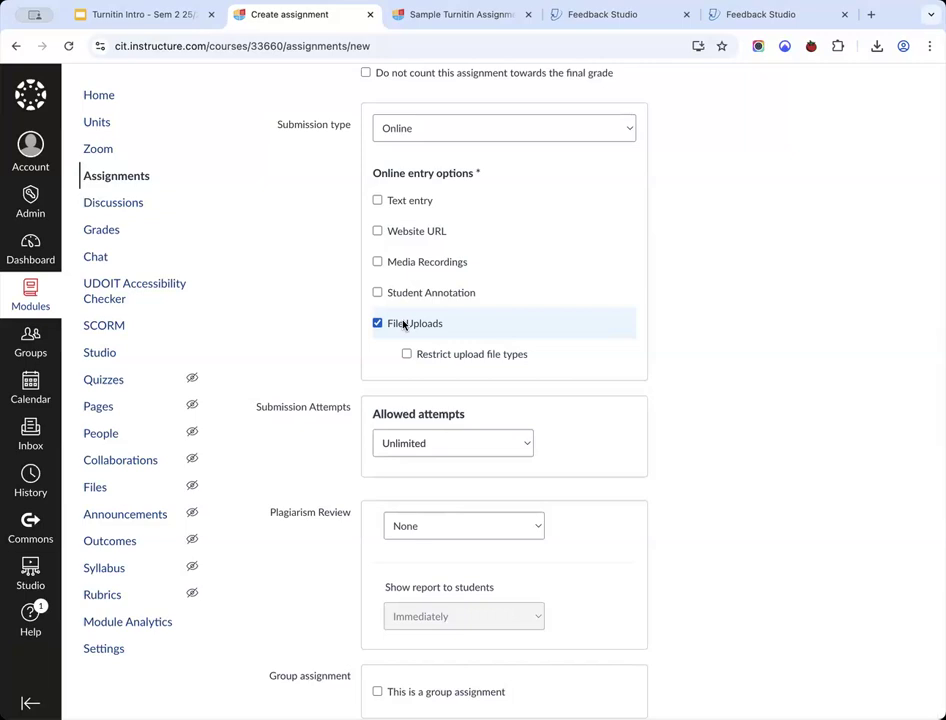
left_click_drag(270, 515, 350, 517)
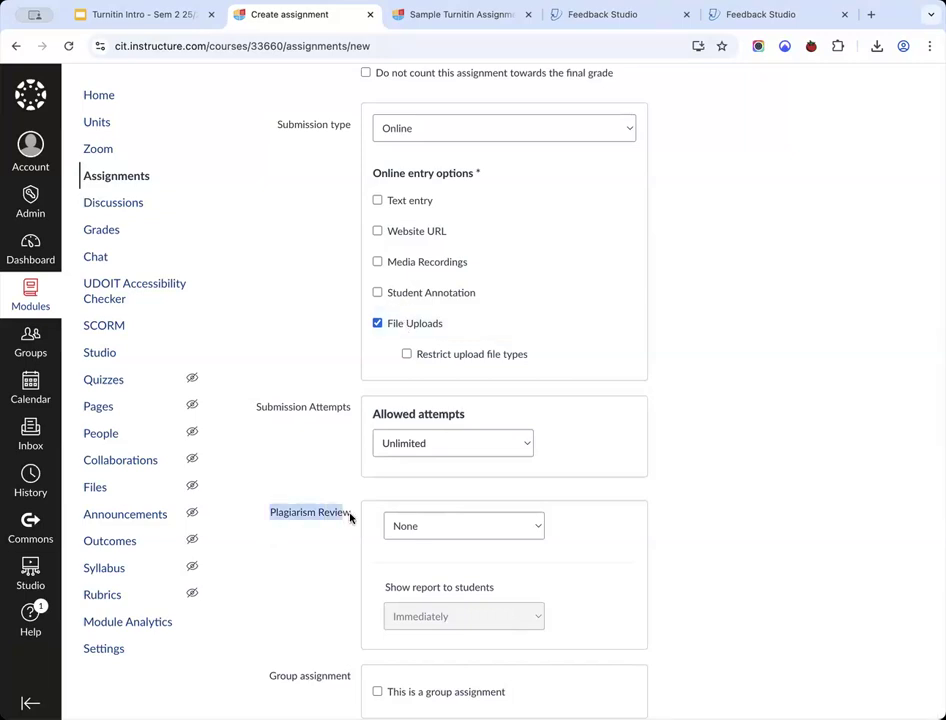
left_click(378, 324)
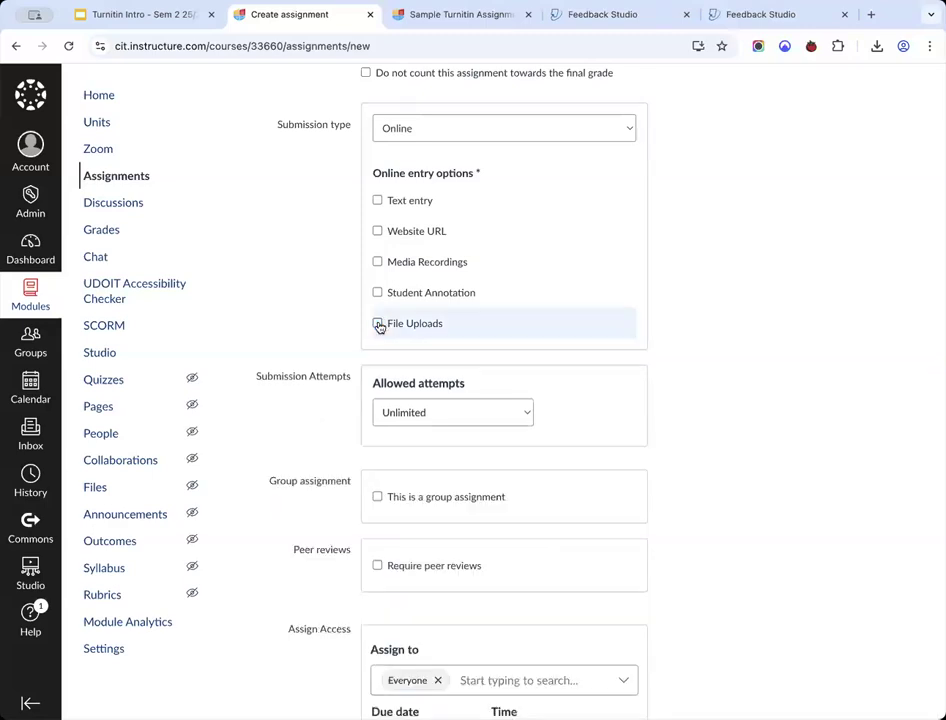
left_click(378, 324)
left_click(378, 323)
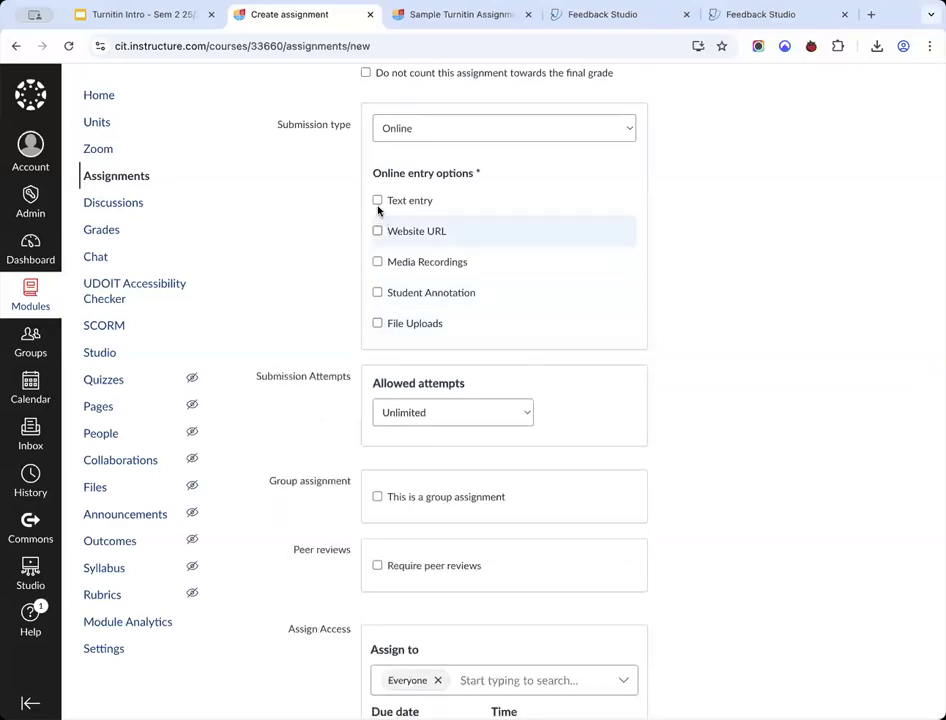
left_click(377, 201)
left_click(377, 201)
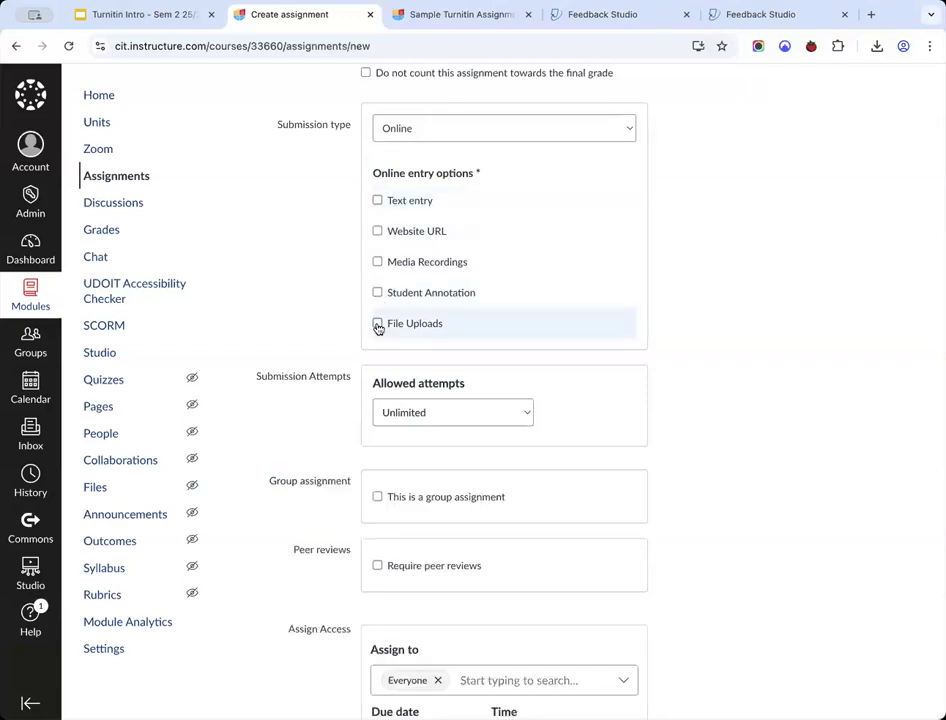
left_click(378, 324)
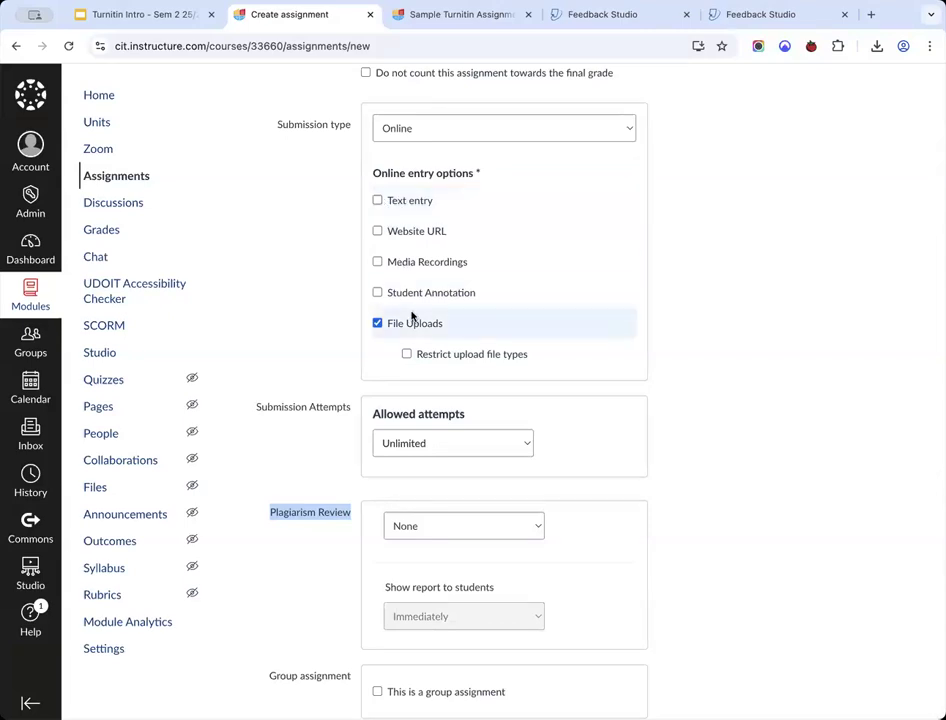
- Set the assignment's plagiarism review to Turnitin
scroll(334, 265, "down", 3)
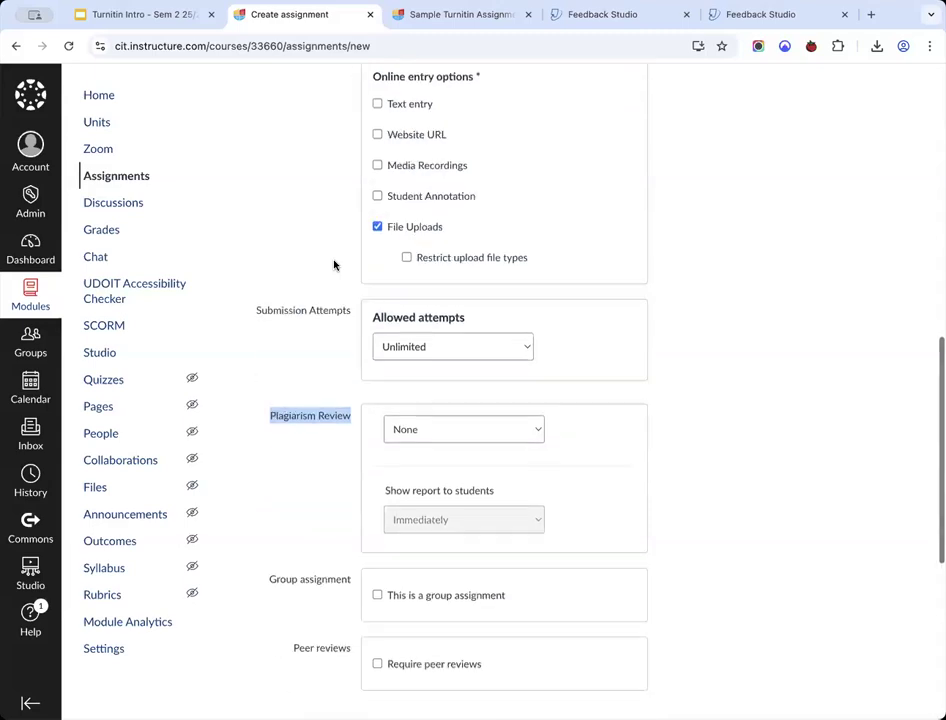
scroll(334, 265, "down", 1)
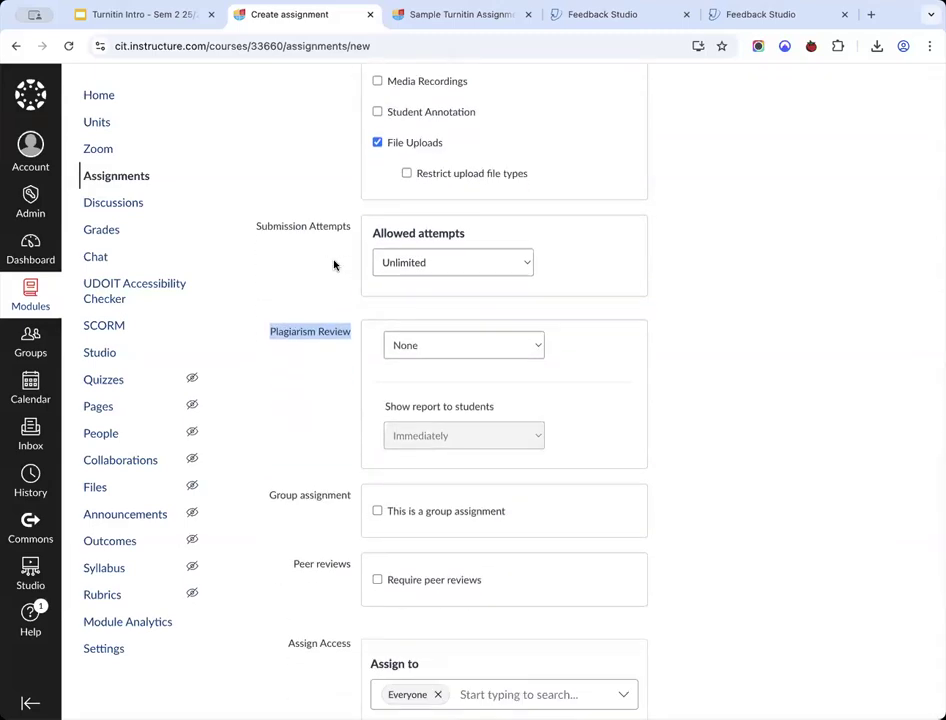
scroll(291, 220, "down", 3)
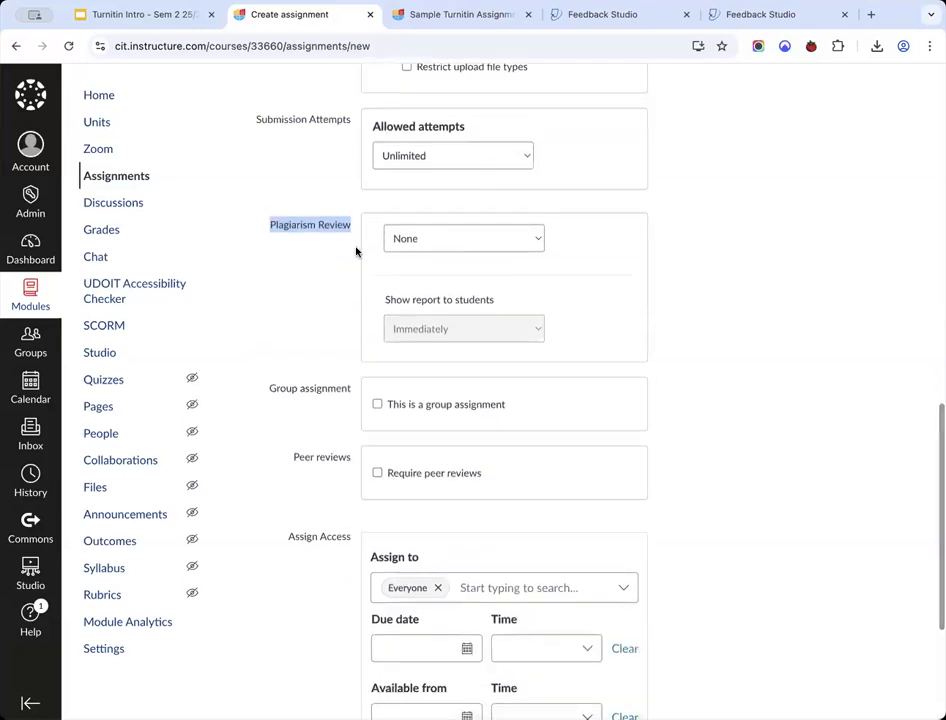
scroll(325, 241, "up", 5)
scroll(325, 241, "down", 5)
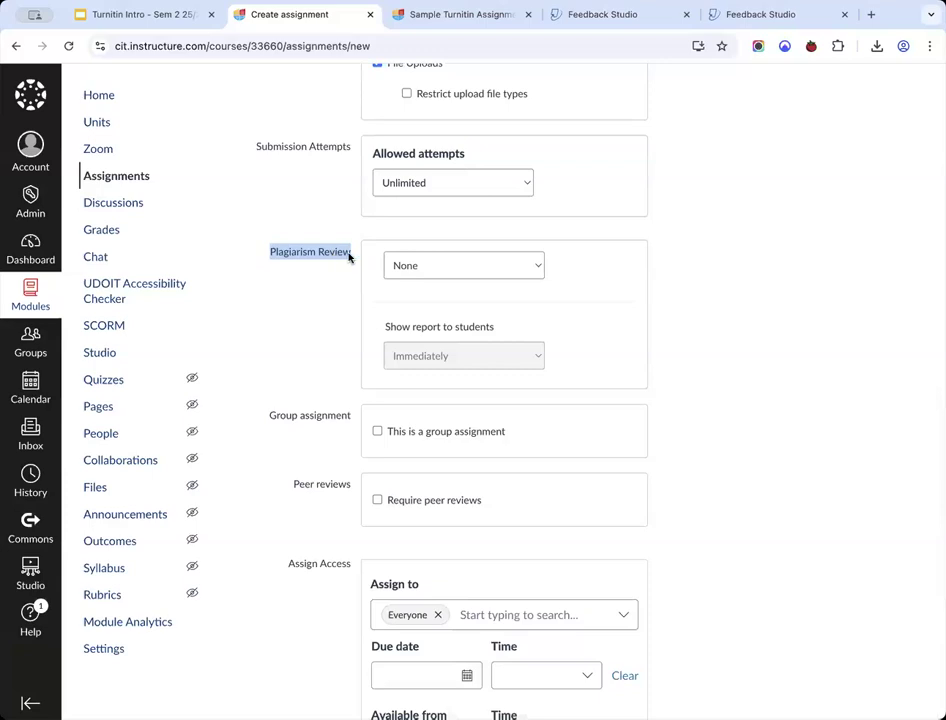
left_click(443, 268)
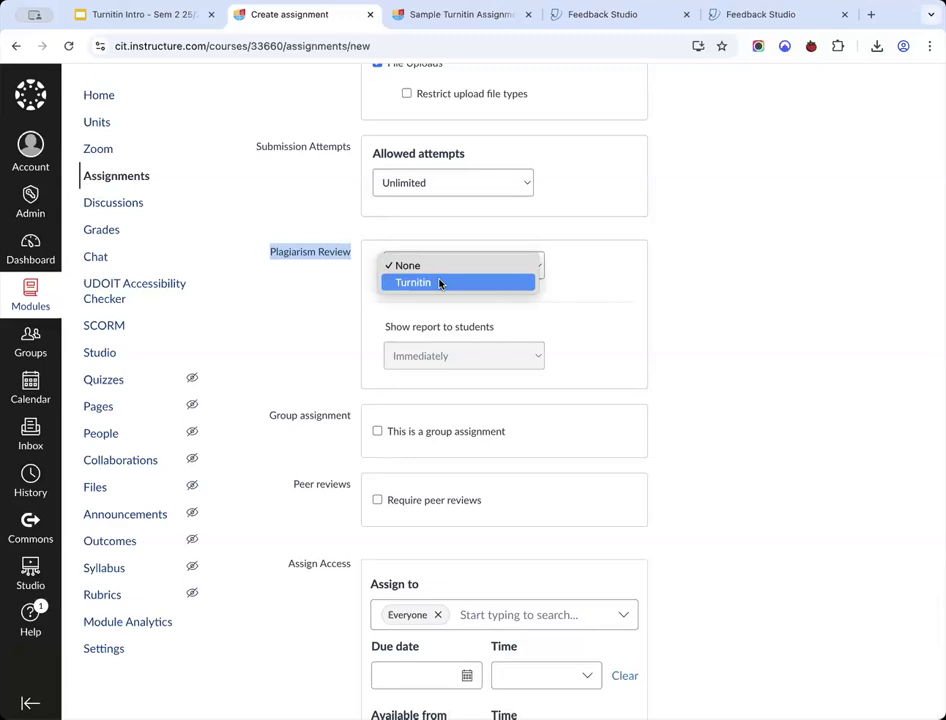
left_click(439, 283)
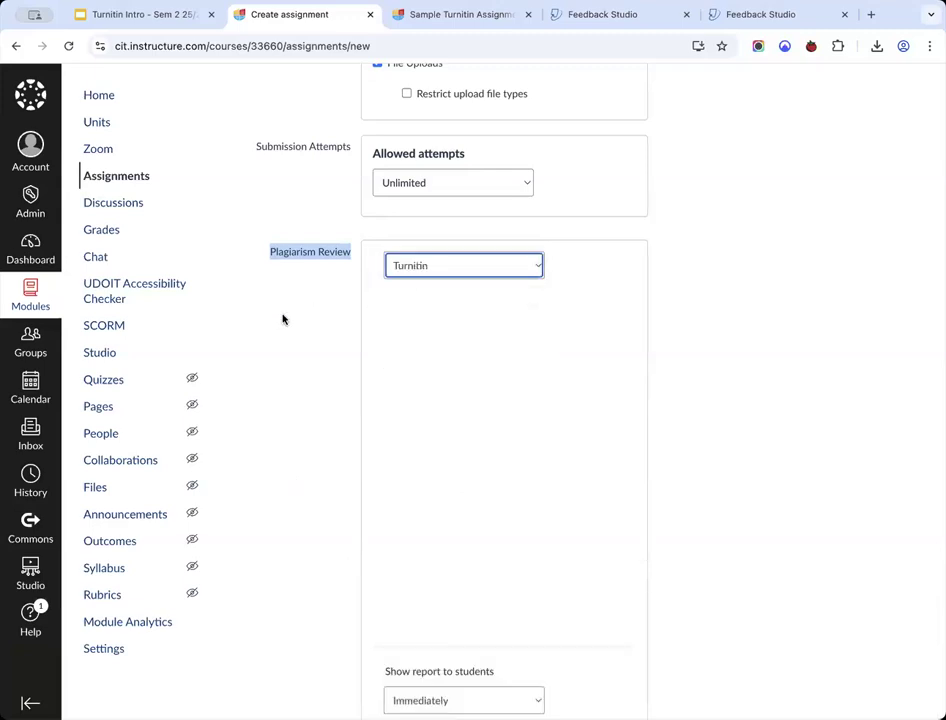
- Examine the Turnitin plagiarism settings and review the assignment's description, points and submission type
scroll(283, 319, "down", 3)
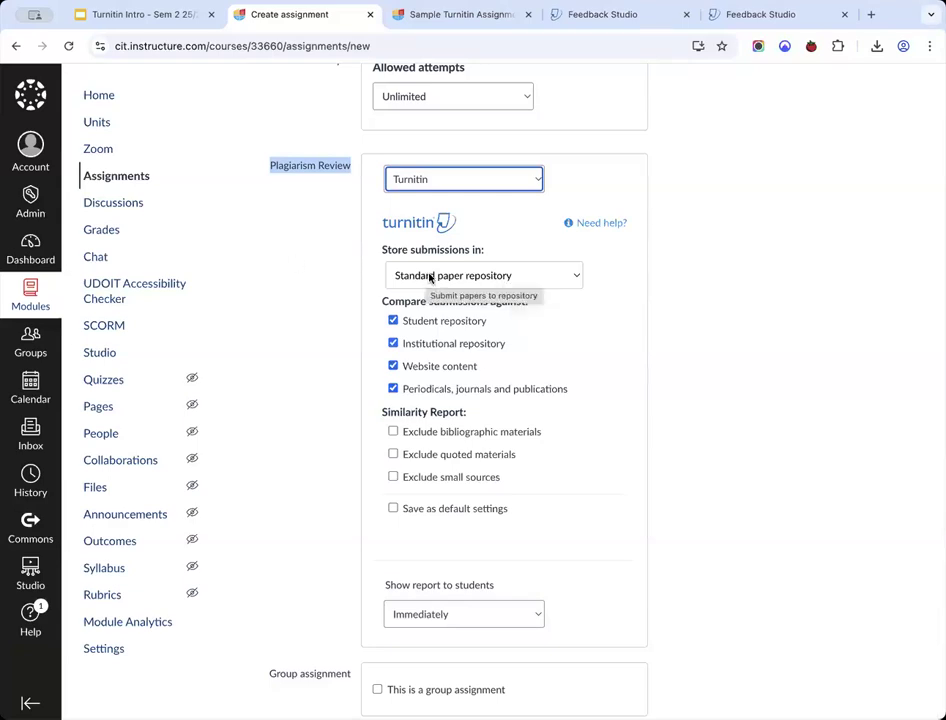
left_click_drag(393, 250, 498, 251)
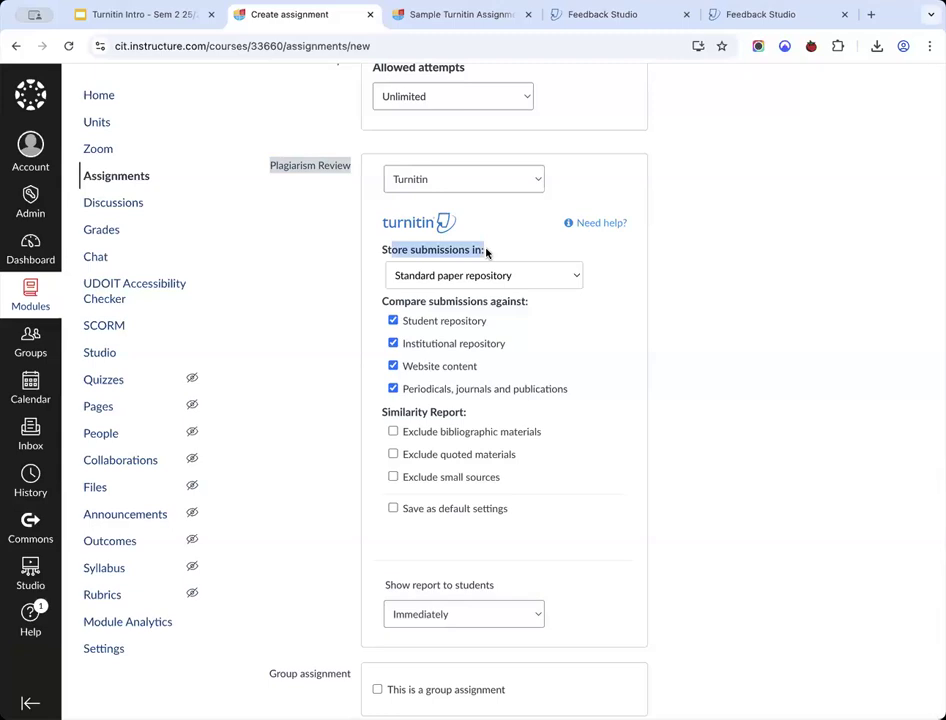
left_click(488, 250)
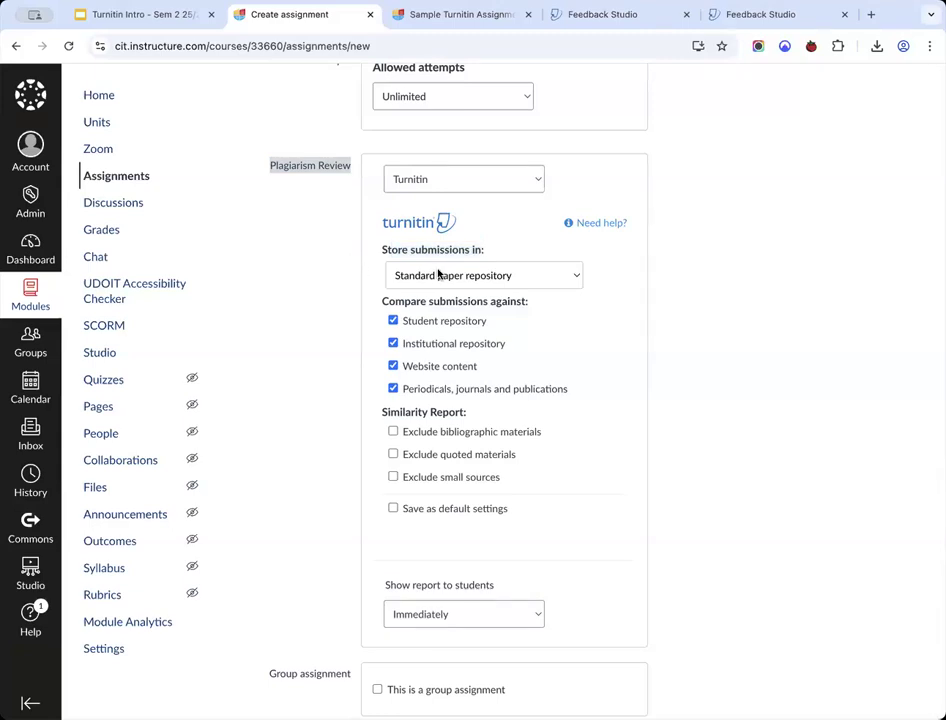
scroll(335, 285, "up", 1)
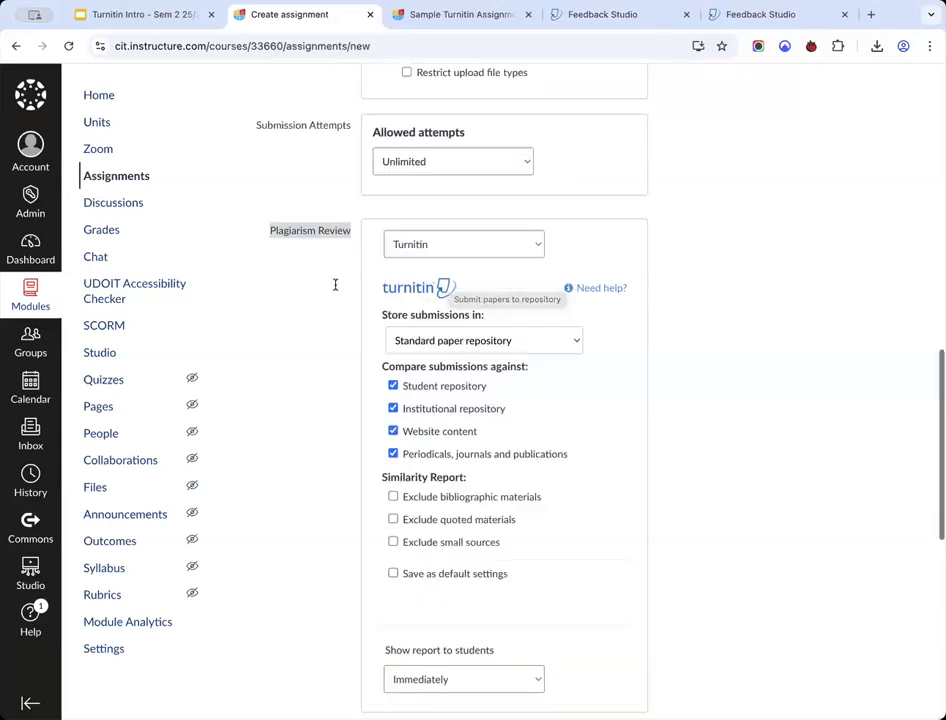
scroll(335, 285, "up", 10)
scroll(399, 270, "down", 3)
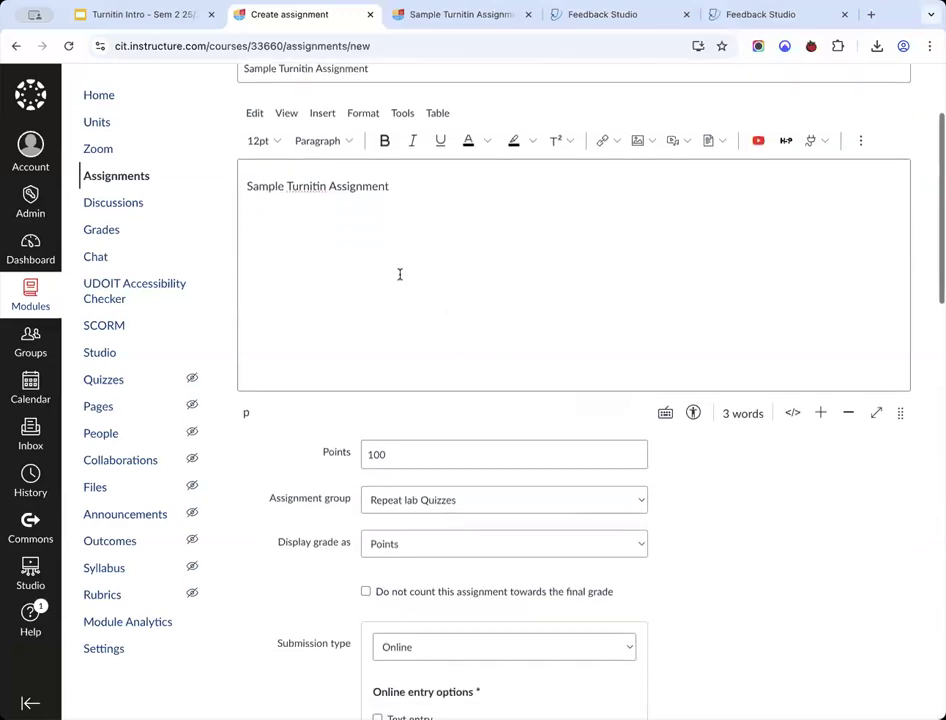
scroll(399, 285, "down", 5)
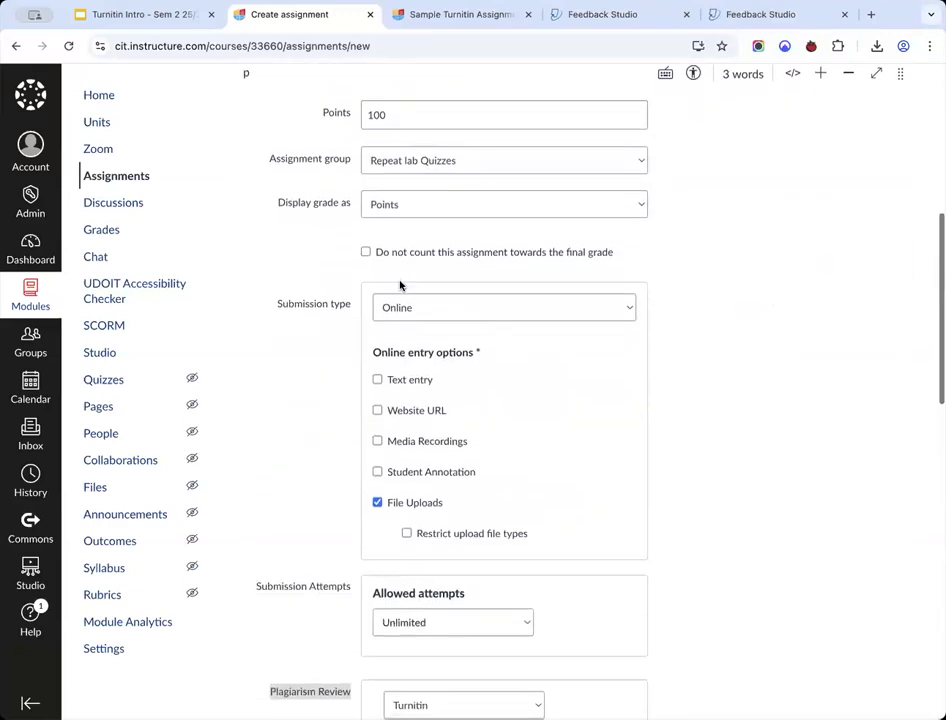
scroll(319, 265, "down", 2)
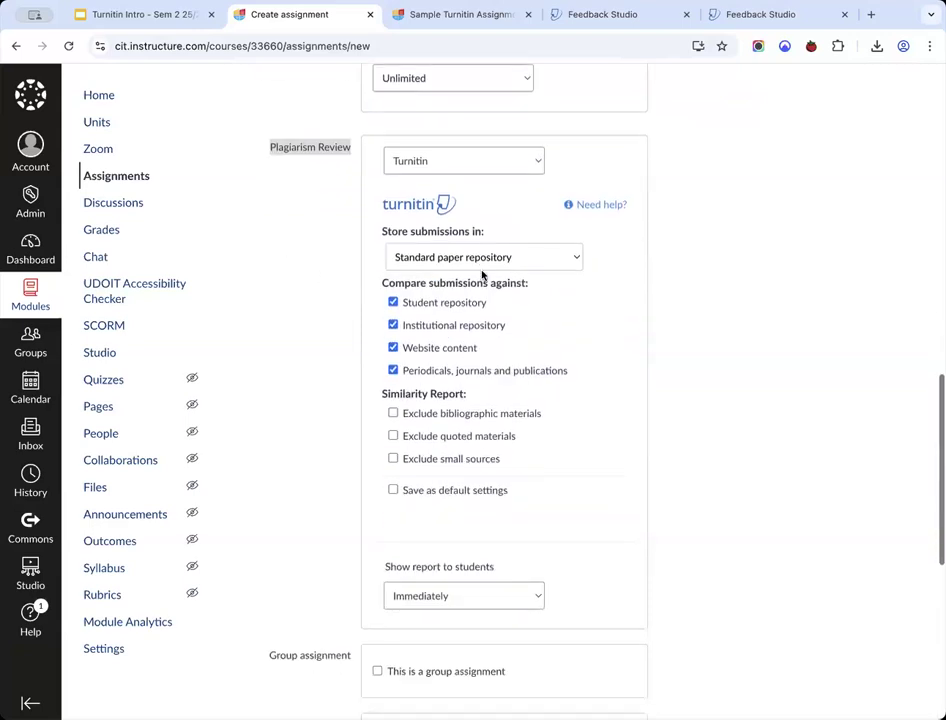
- Examine the choices for where Turnitin stores submissions, keeping Standard paper repository selected
left_click(486, 265)
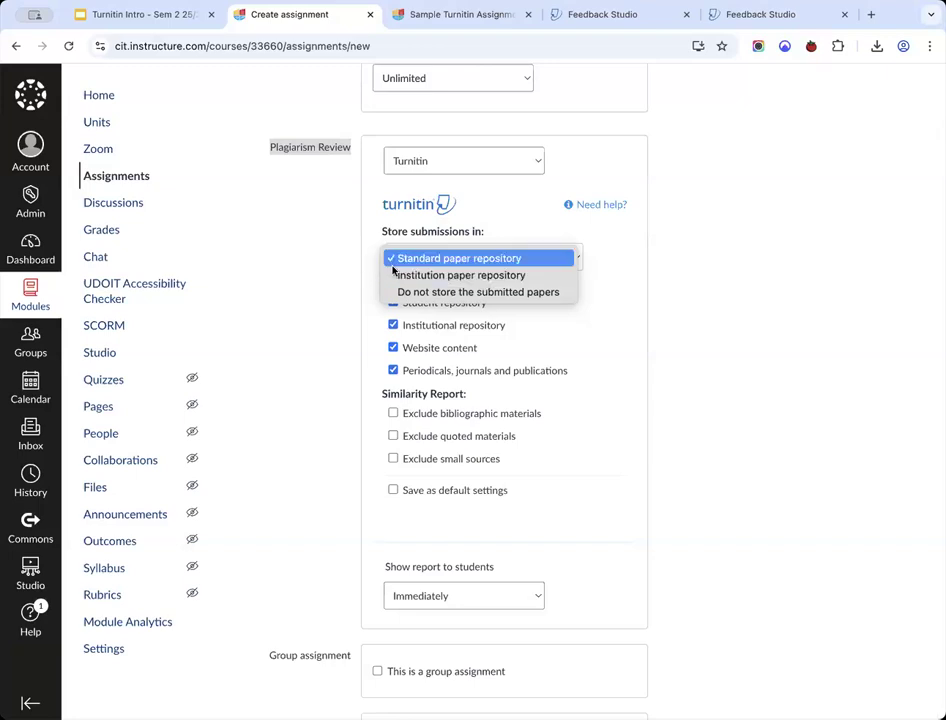
left_click(324, 280)
scroll(324, 280, "up", 1)
scroll(331, 217, "up", 10)
scroll(331, 217, "down", 10)
left_click(456, 408)
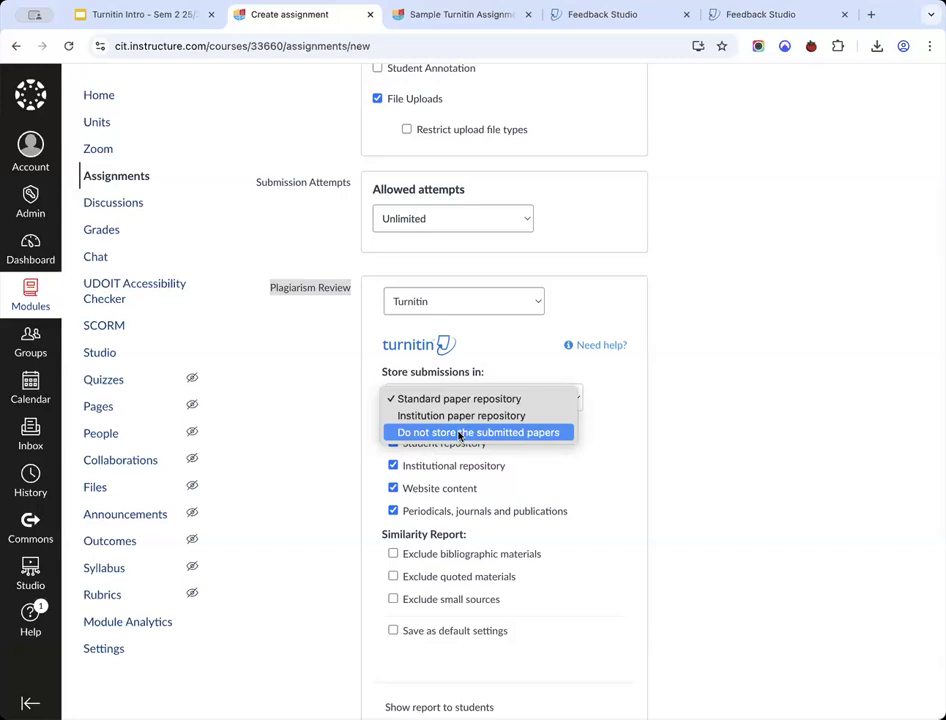
left_click(340, 363)
scroll(348, 354, "down", 2)
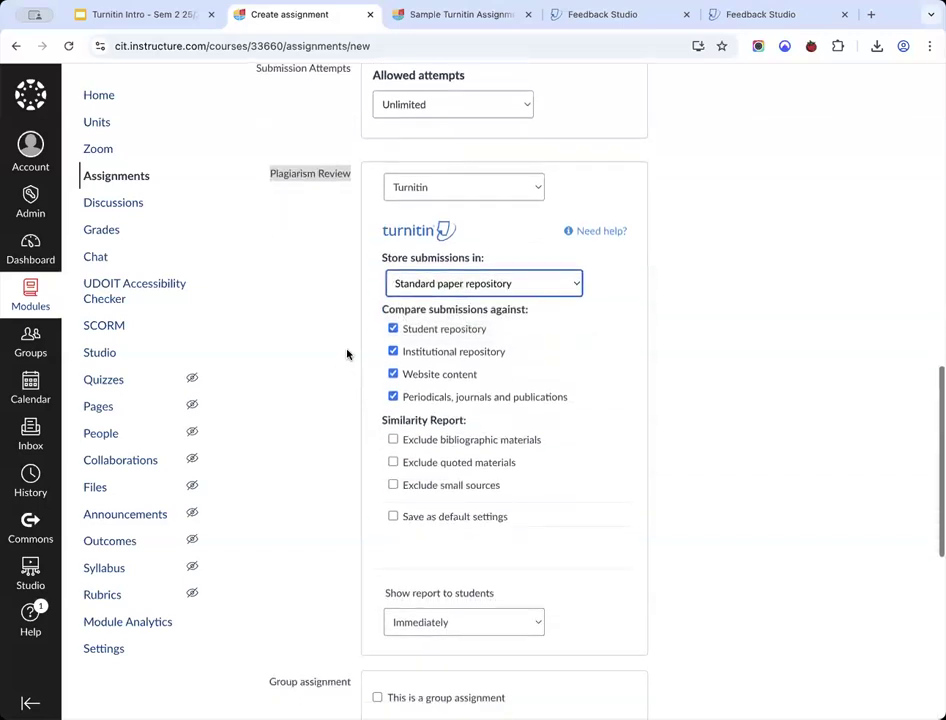
left_click(488, 284)
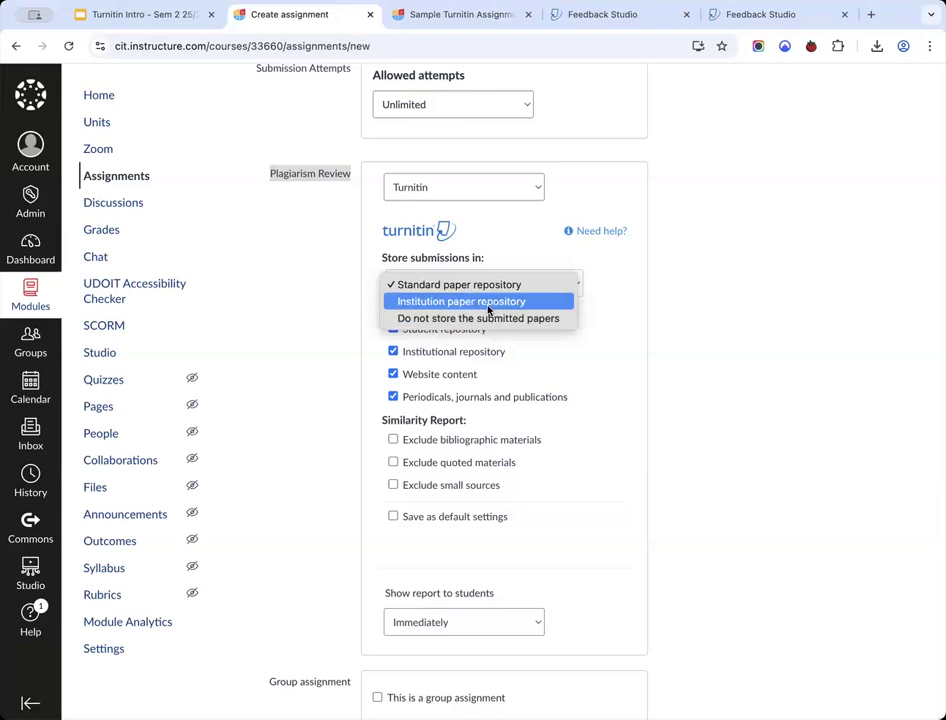
left_click(308, 312)
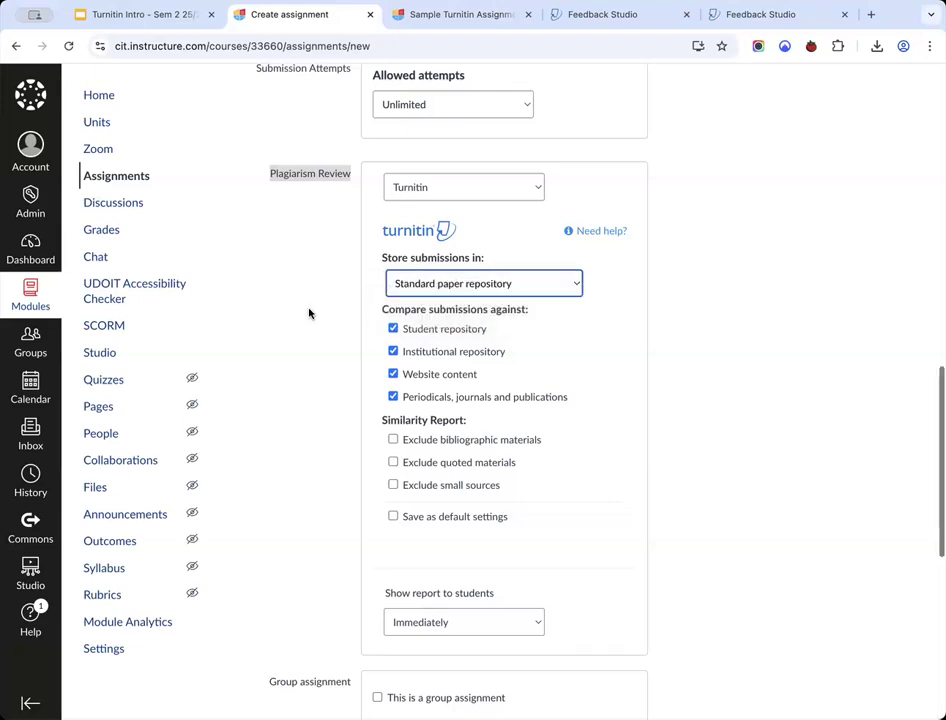
scroll(372, 190, "up", 10)
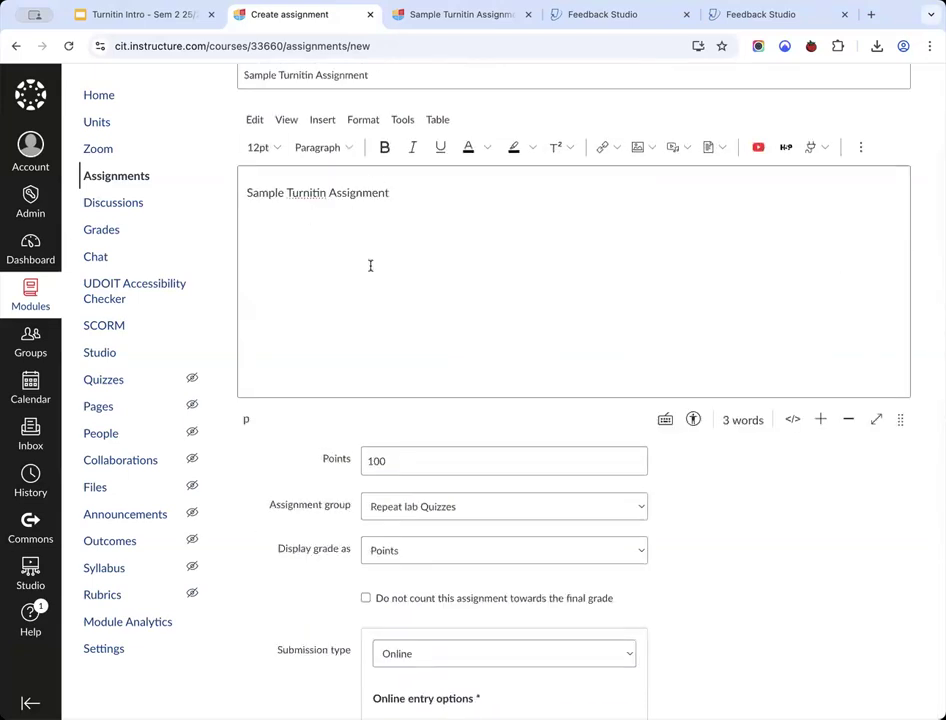
scroll(370, 265, "down", 10)
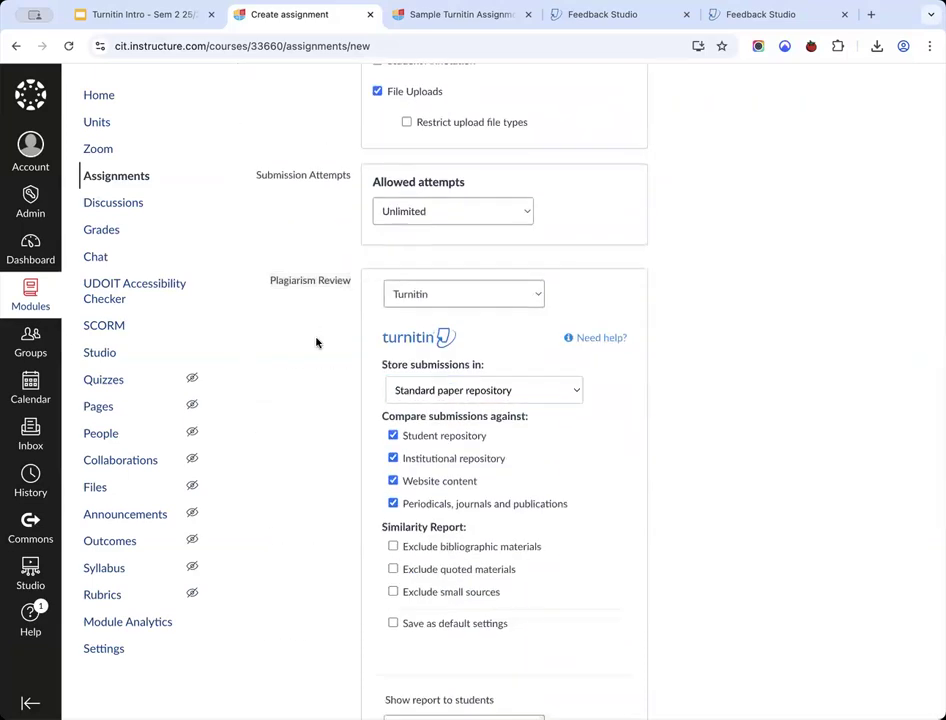
scroll(316, 343, "down", 2)
left_click(489, 301)
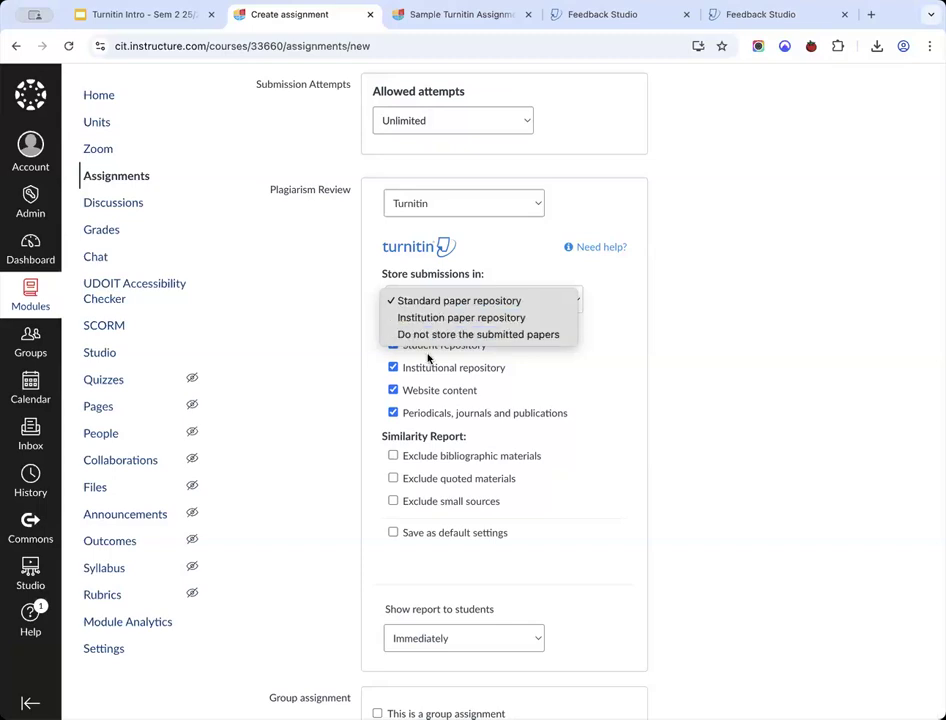
left_click(346, 341)
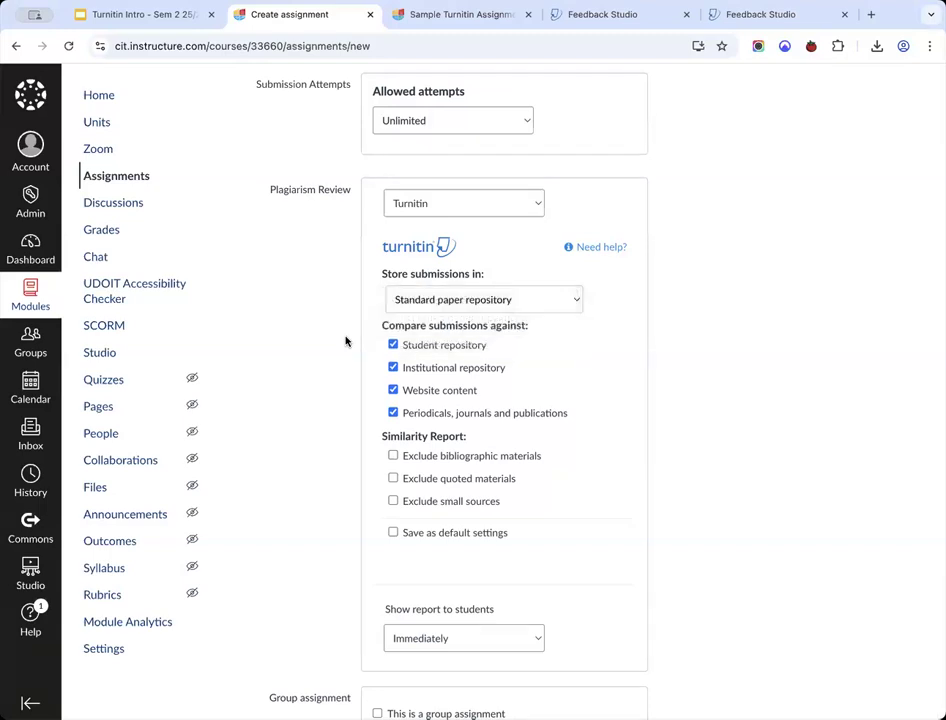
- Examine the sources that submissions are compared against alongside the storage setting, keeping the current selections
scroll(346, 341, "down", 1)
left_click_drag(381, 250, 558, 256)
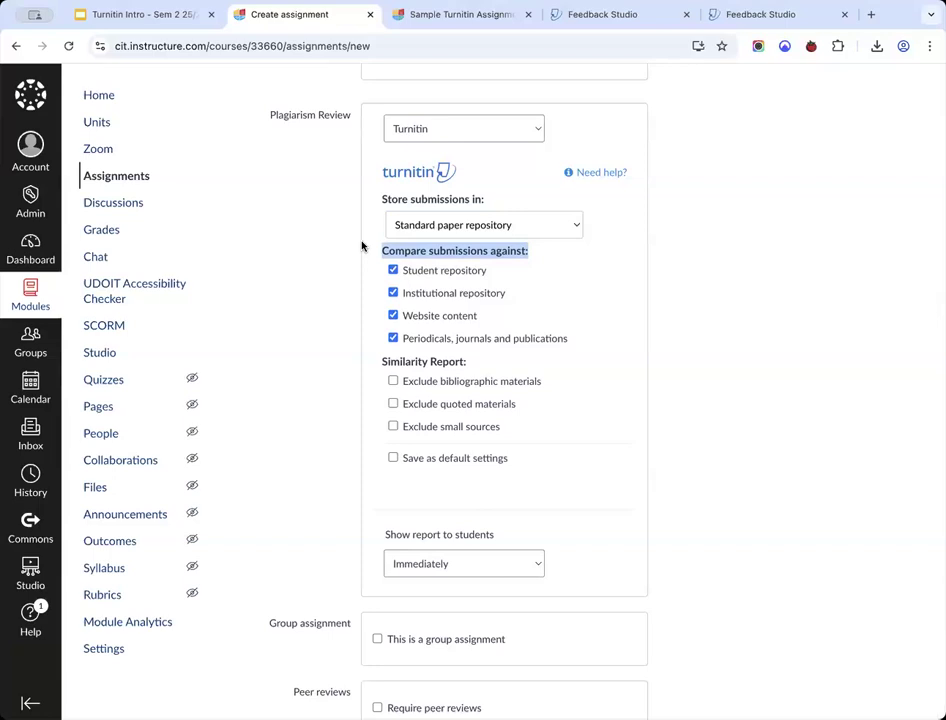
scroll(321, 215, "up", 15)
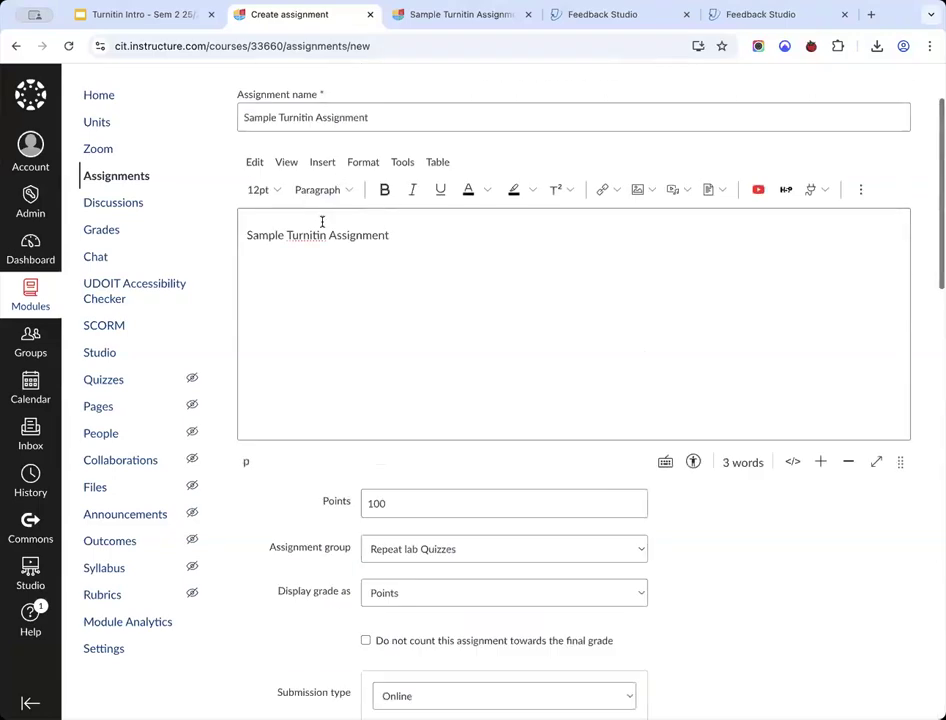
scroll(327, 221, "down", 15)
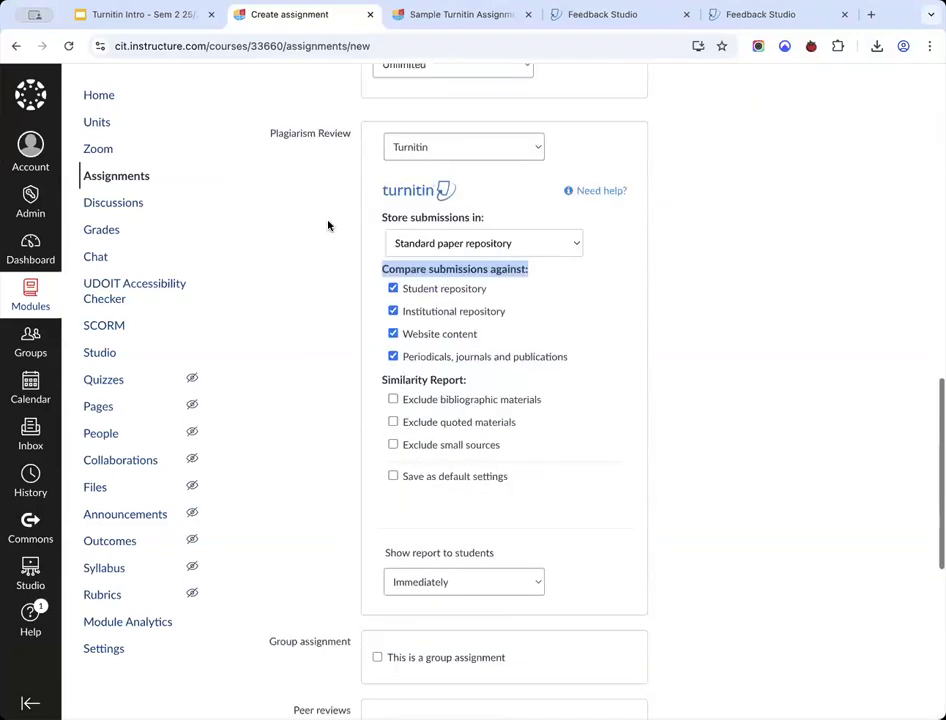
left_click(466, 250)
left_click(355, 307)
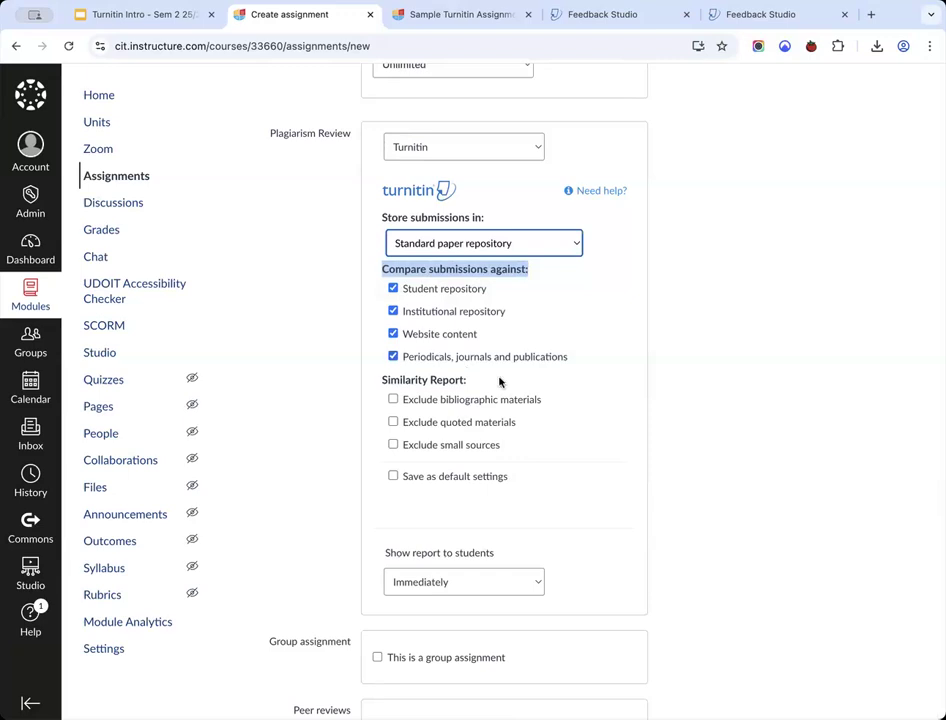
- Turn on the similarity report exclusions for bibliographic and quoted materials, trying the small sources exclusion as well
left_click(347, 353)
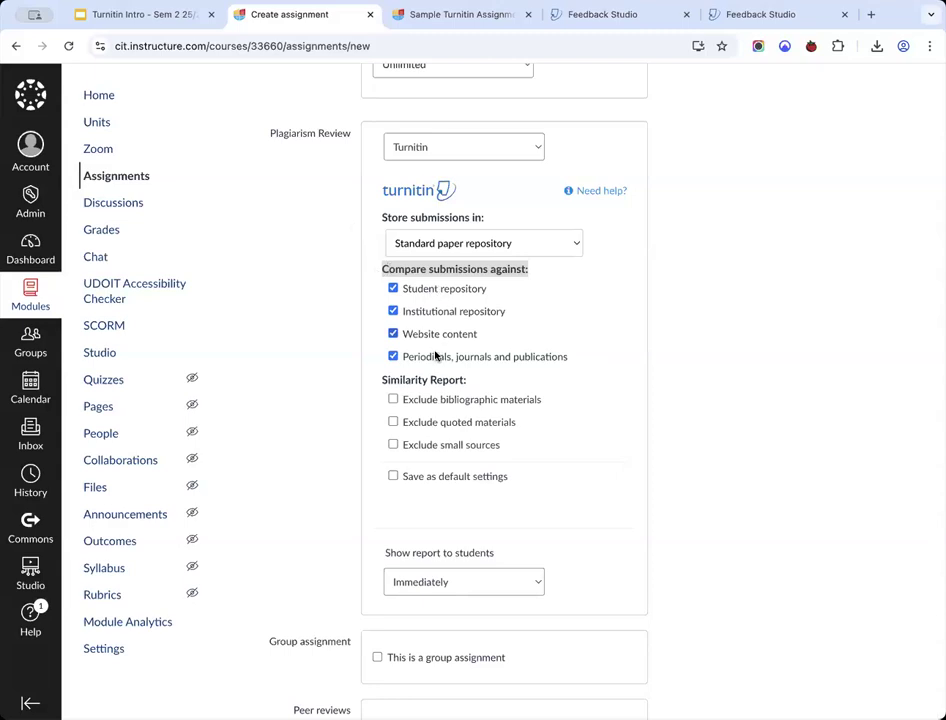
scroll(317, 338, "down", 2)
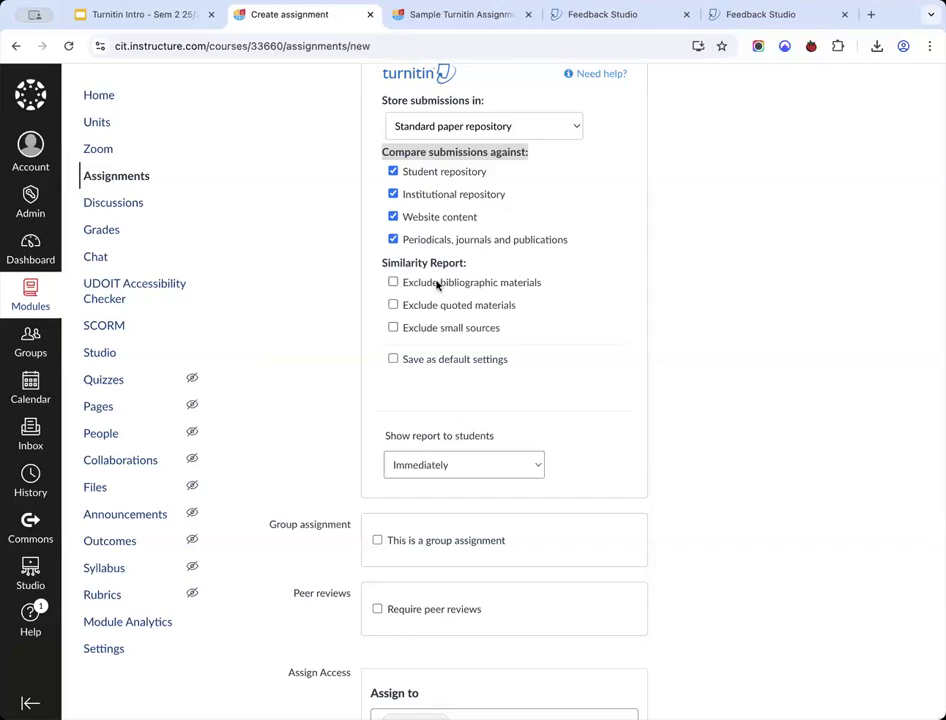
left_click(414, 281)
left_click(416, 306)
left_click(416, 330)
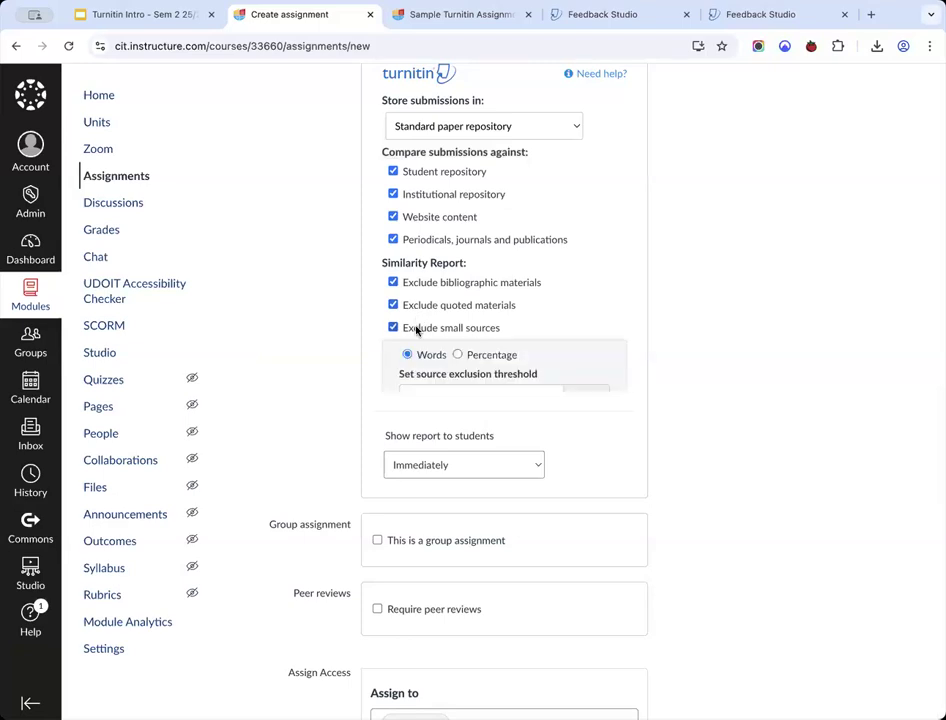
left_click(416, 329)
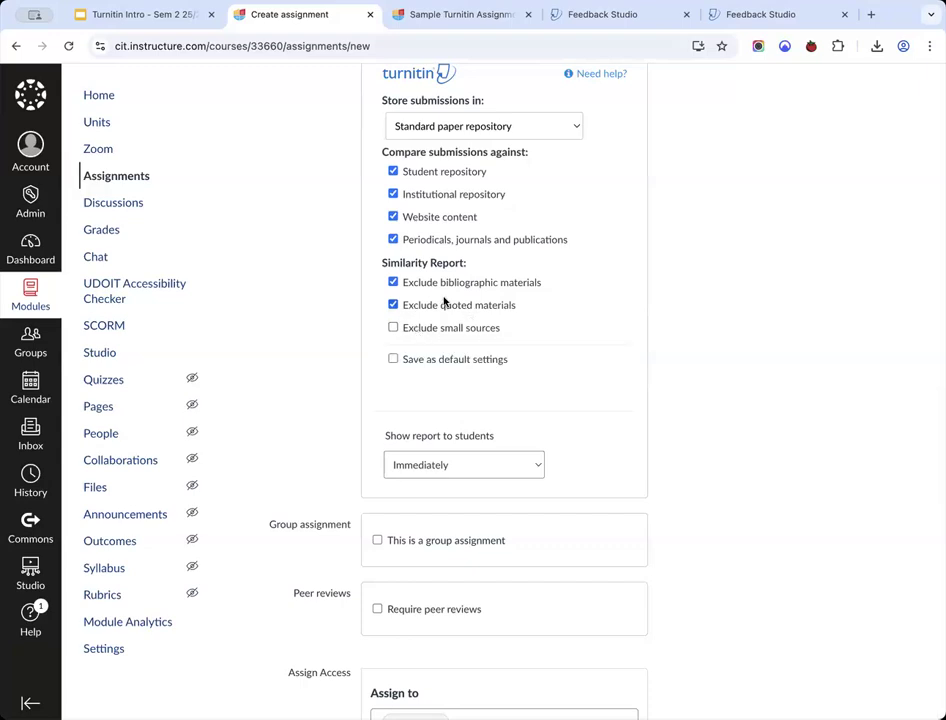
left_click(417, 283)
left_click(412, 283)
- Try excluding small sources by word count with a threshold of 10 words, then clear the threshold
left_click(430, 330)
scroll(430, 330, "down", 1)
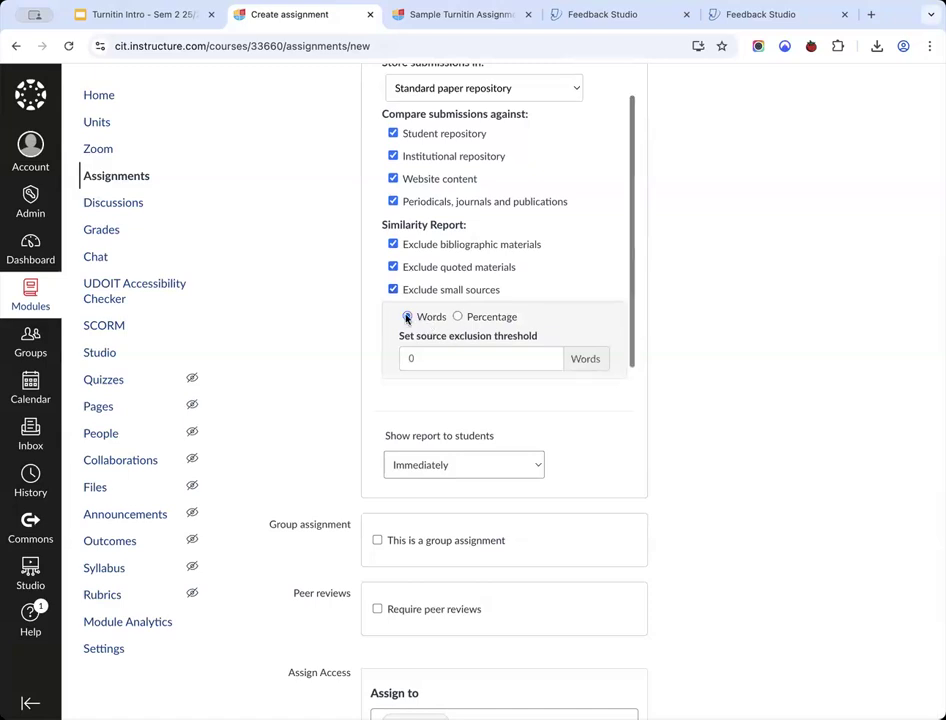
left_click(430, 358)
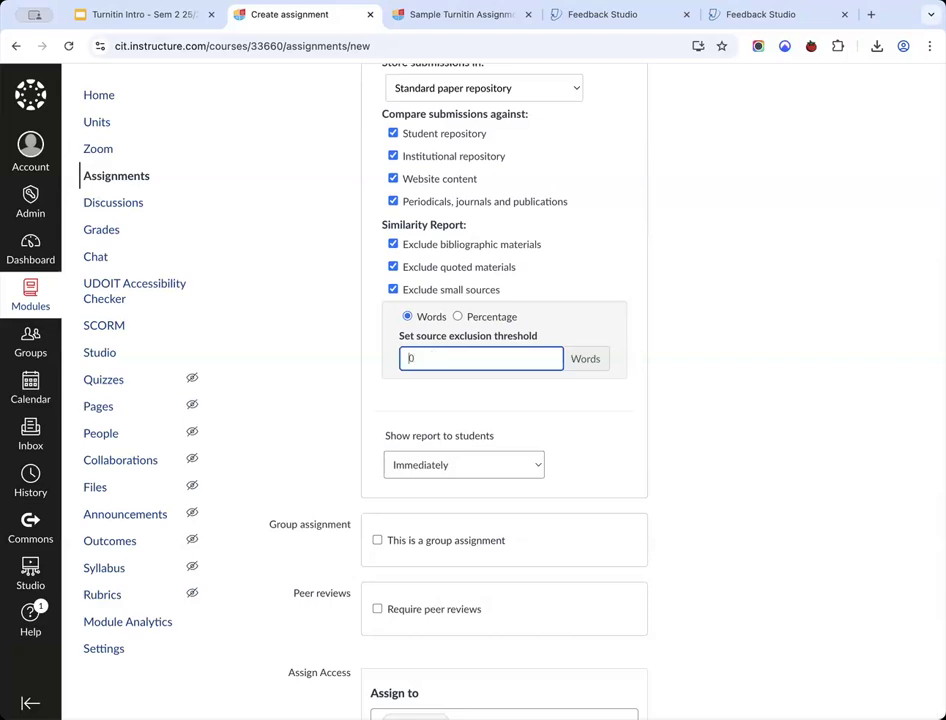
key("BackSpace")
type("10")
left_click_drag(427, 360, 377, 348)
key("BackSpace")
- Turn off the similarity report exclusions for small sources, quoted materials and bibliographic materials
left_click(392, 289)
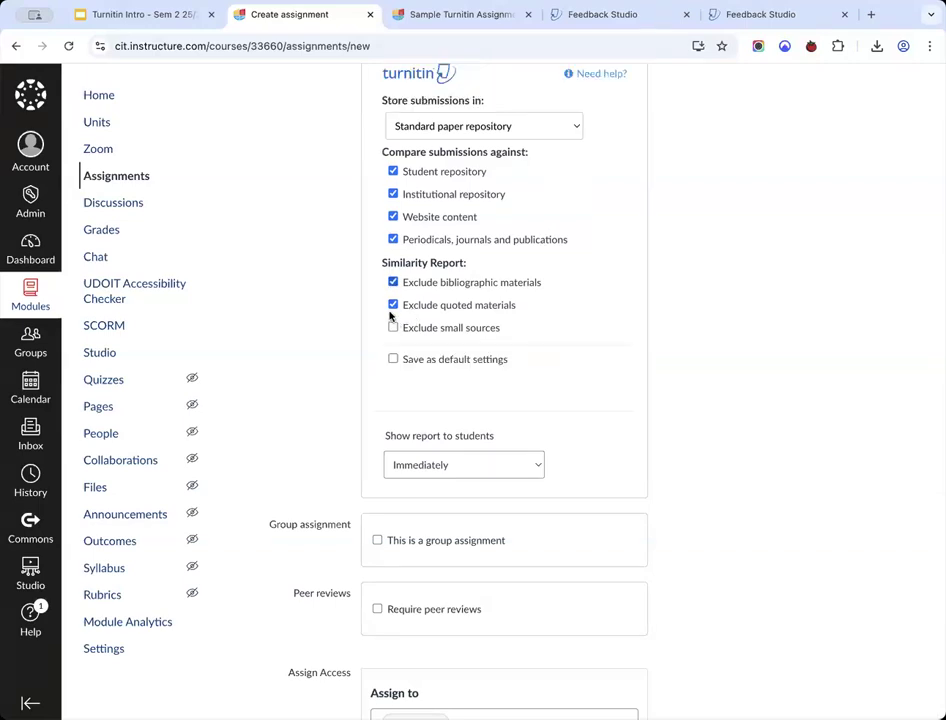
left_click(392, 305)
left_click(392, 282)
- Examine the choices for when the similarity report is shown to students
scroll(341, 325, "down", 3)
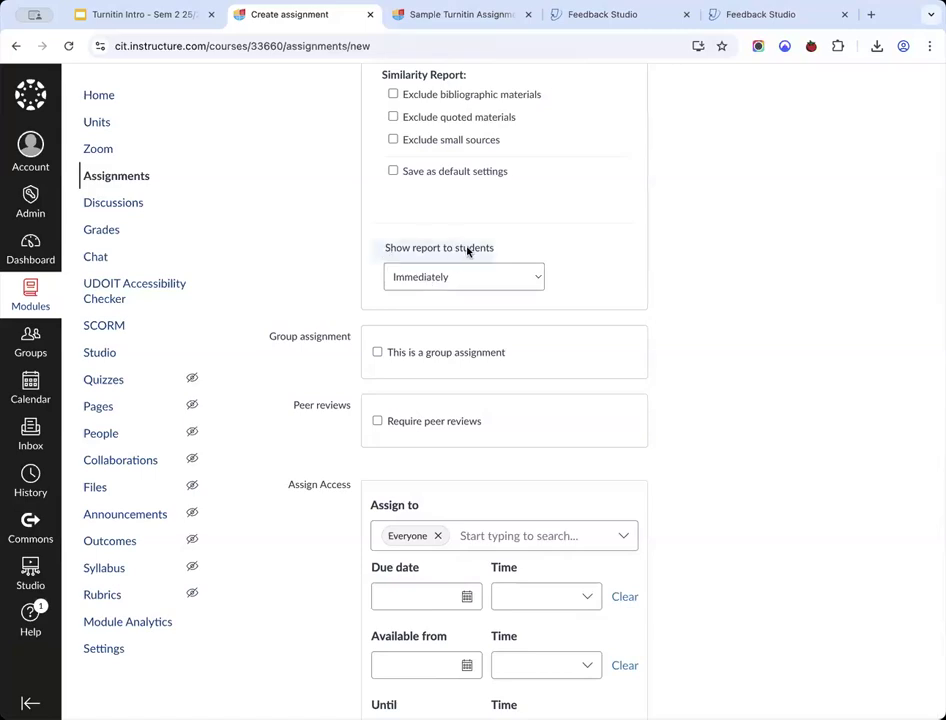
left_click(463, 278)
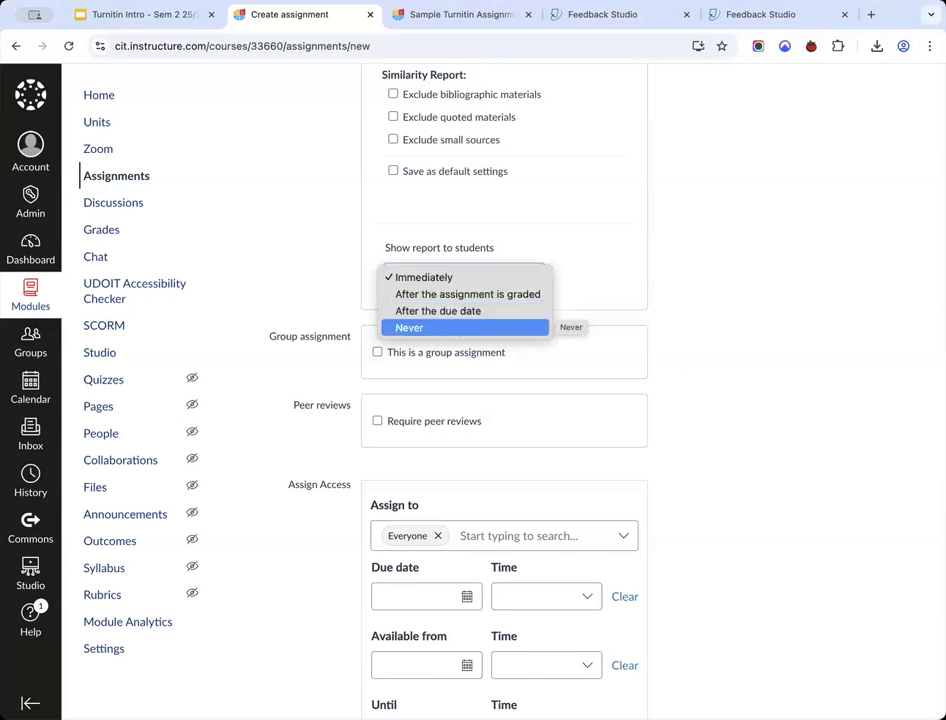
left_click(875, 504)
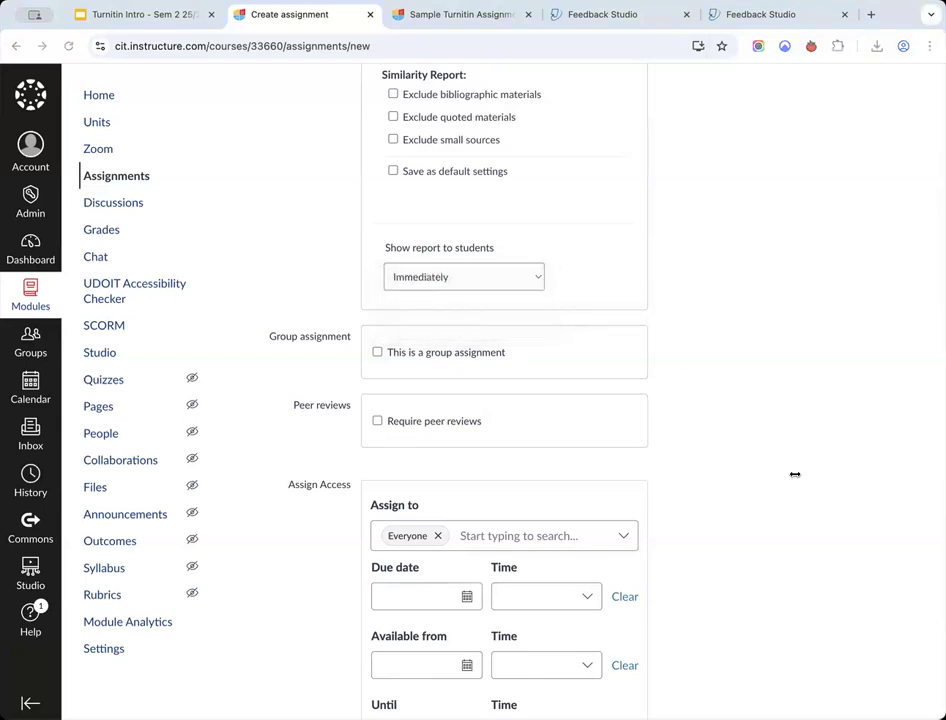
left_click(465, 279)
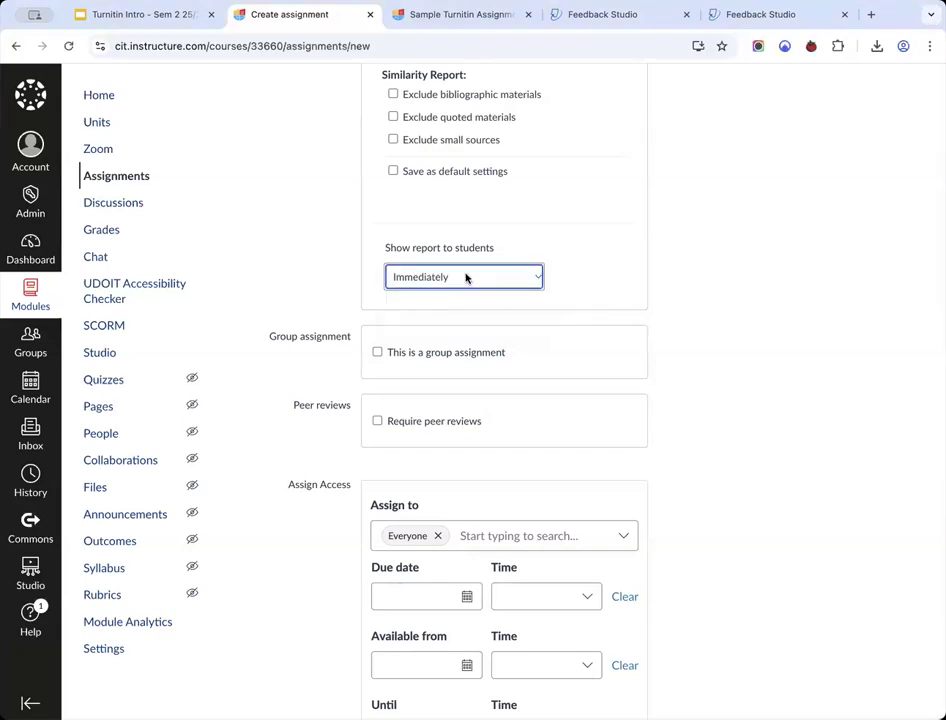
left_click(465, 279)
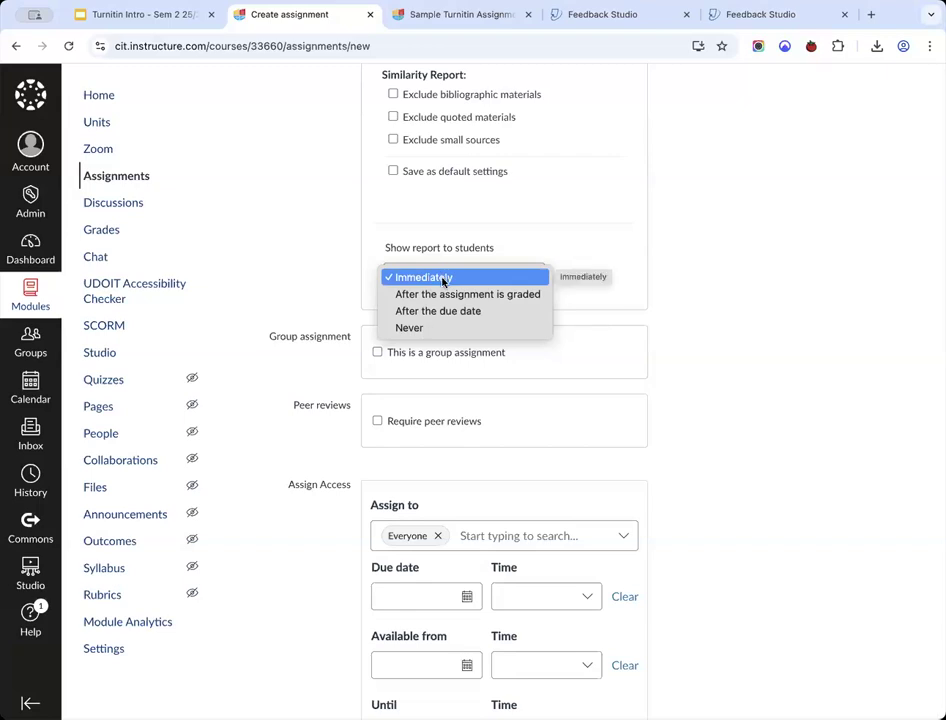
- Set the assignment's due date to 31 Jan 2026
left_click(418, 597)
left_click(420, 597)
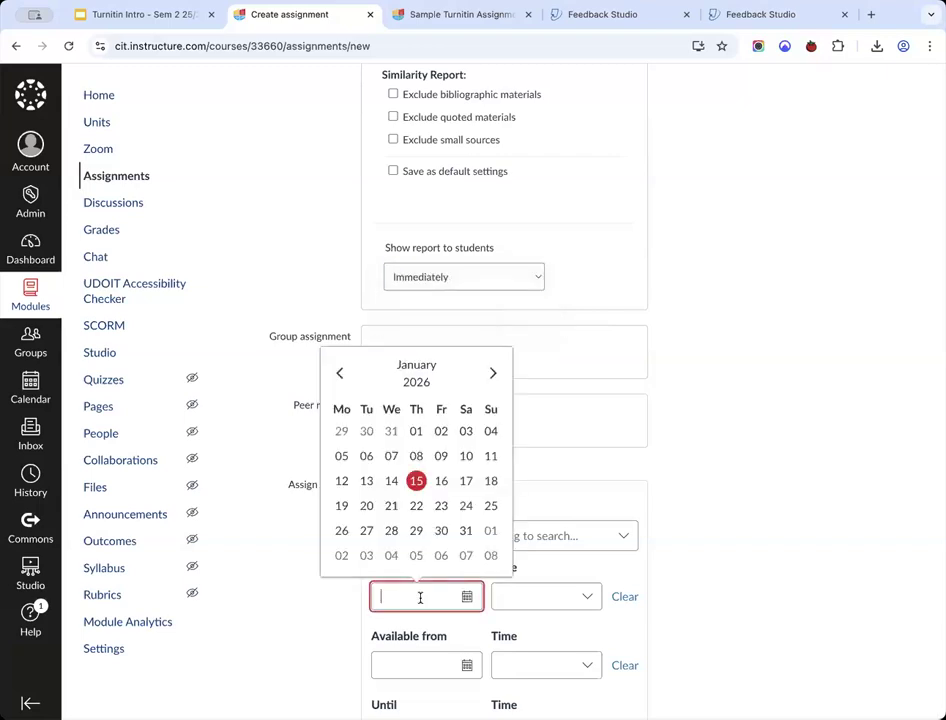
left_click(466, 531)
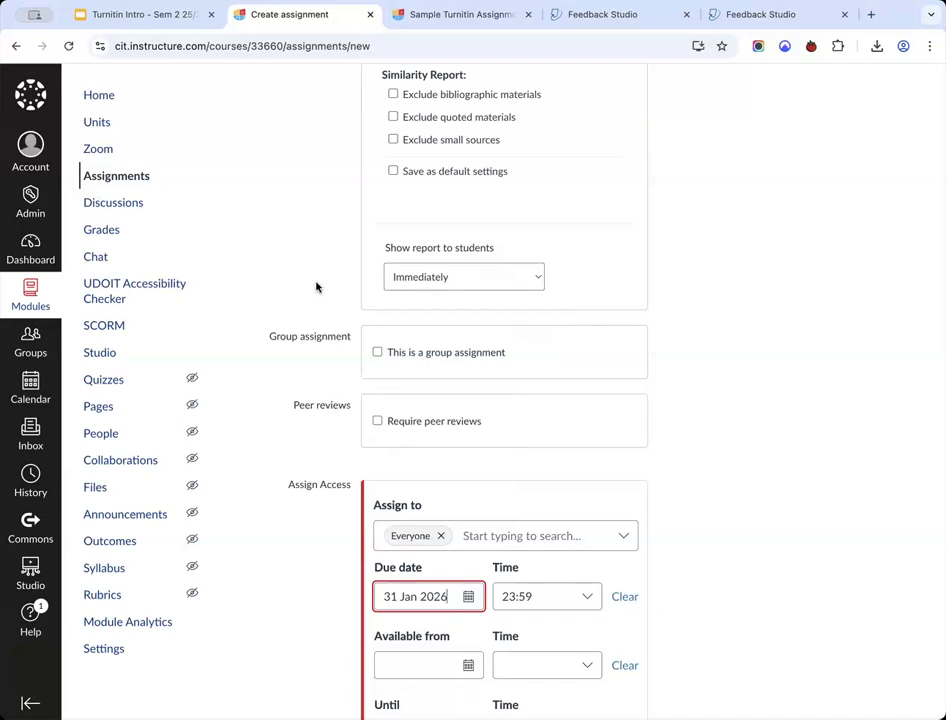
- Compare the options for showing the report to students with the assignment's due date, keeping both settings
left_click(452, 277)
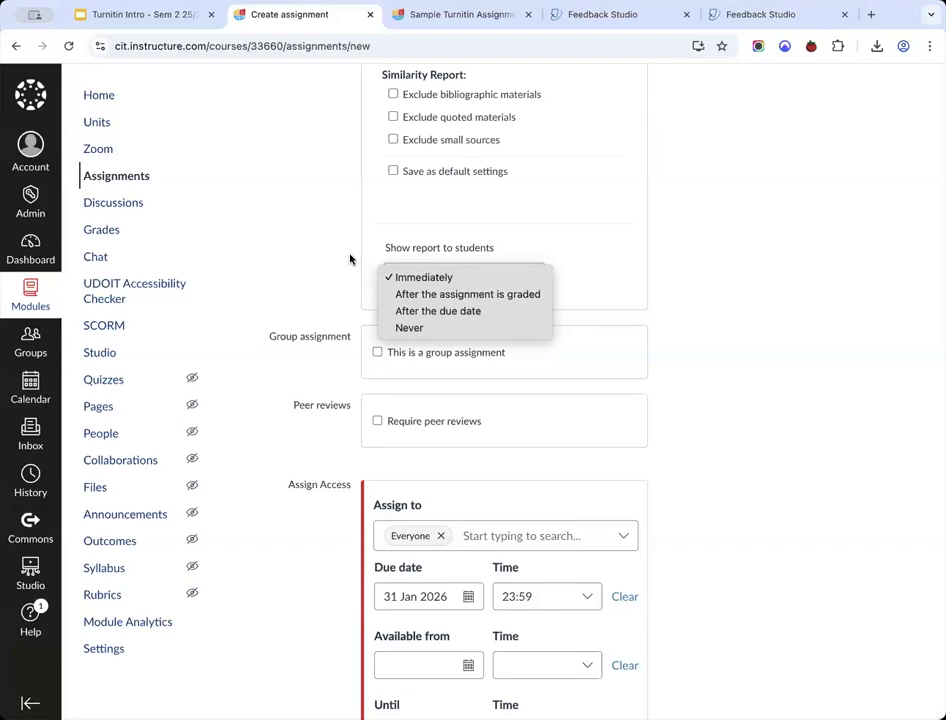
left_click(421, 601)
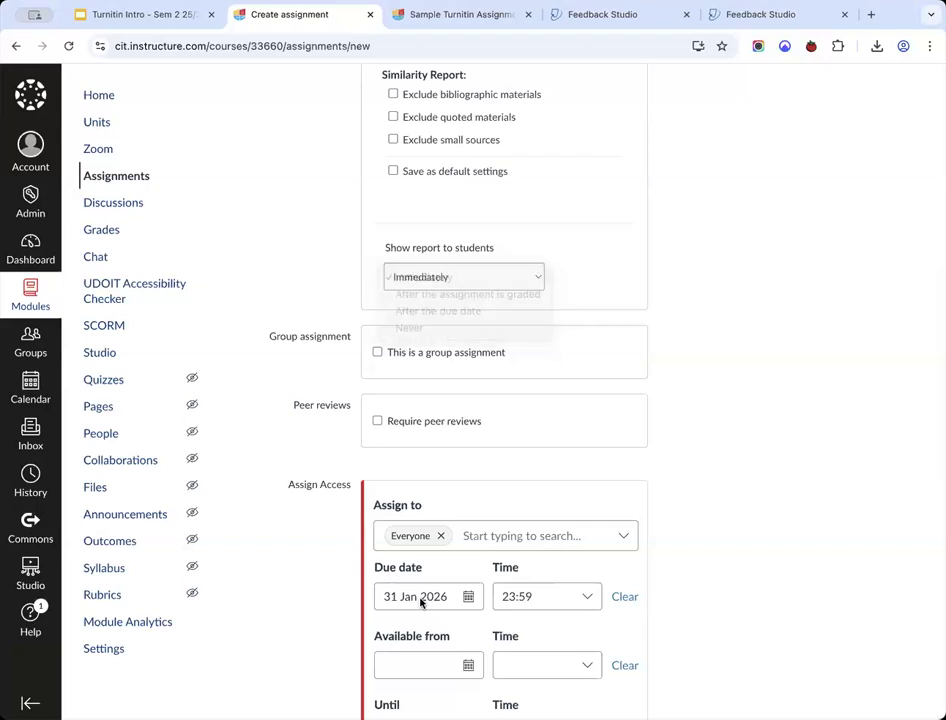
left_click(423, 598)
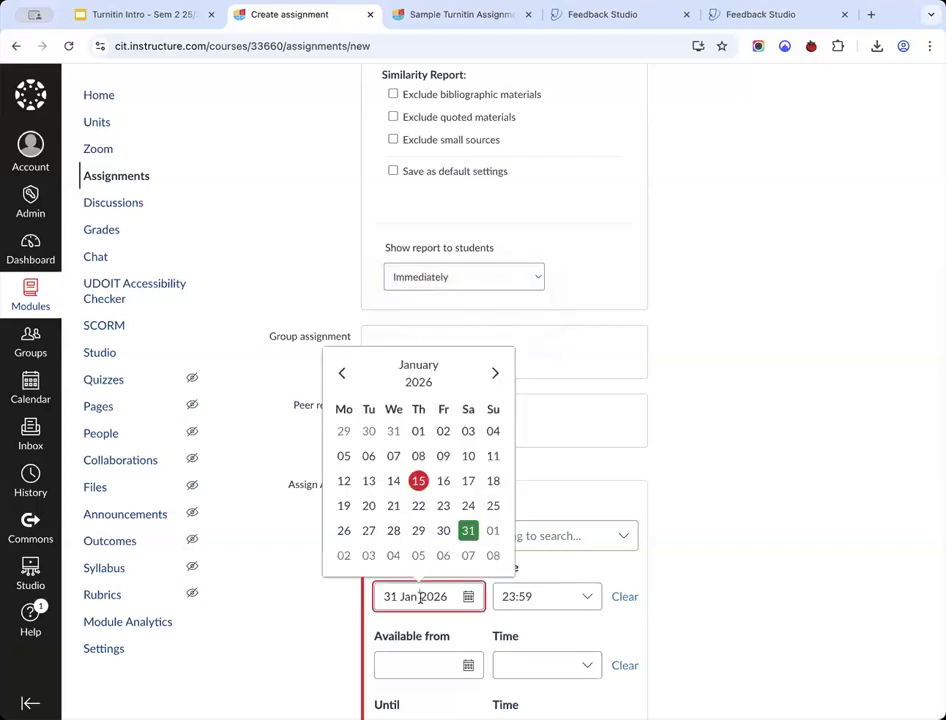
left_click(713, 471)
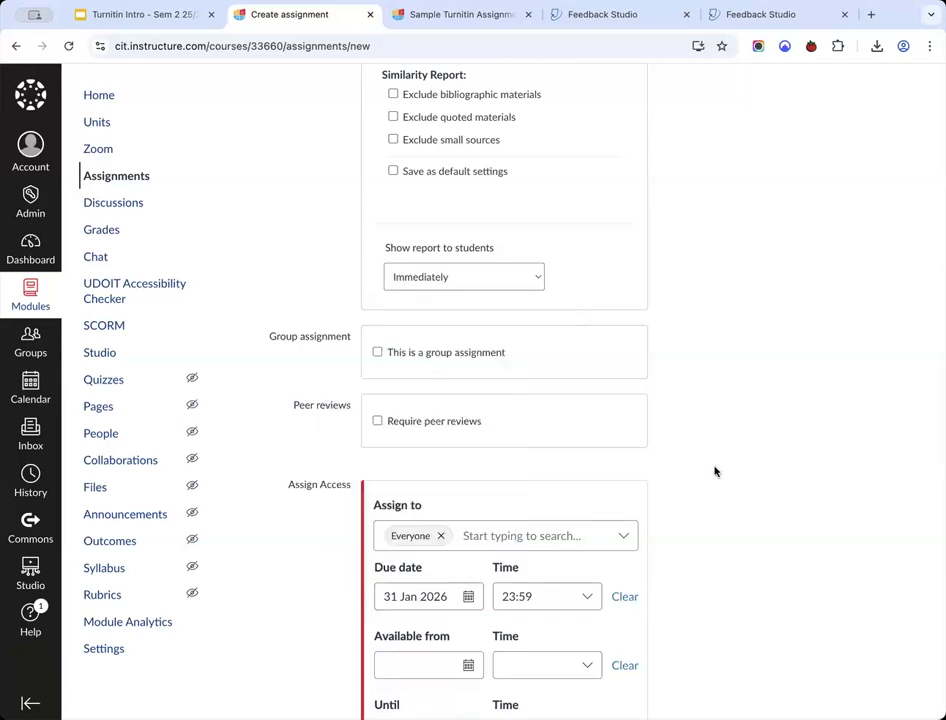
left_click(431, 285)
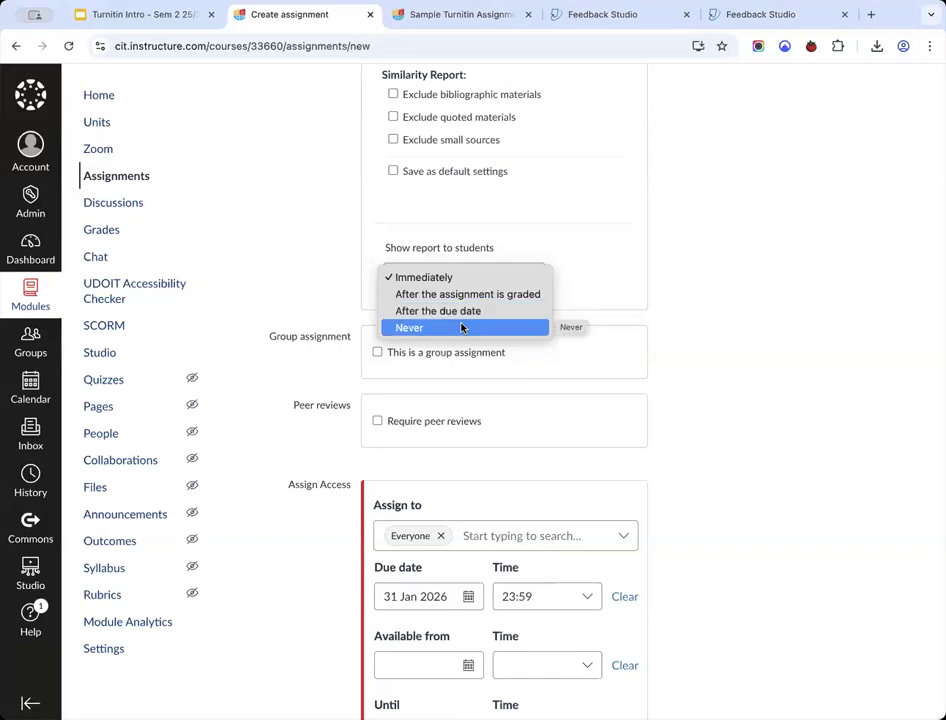
left_click(345, 302)
left_click(443, 596)
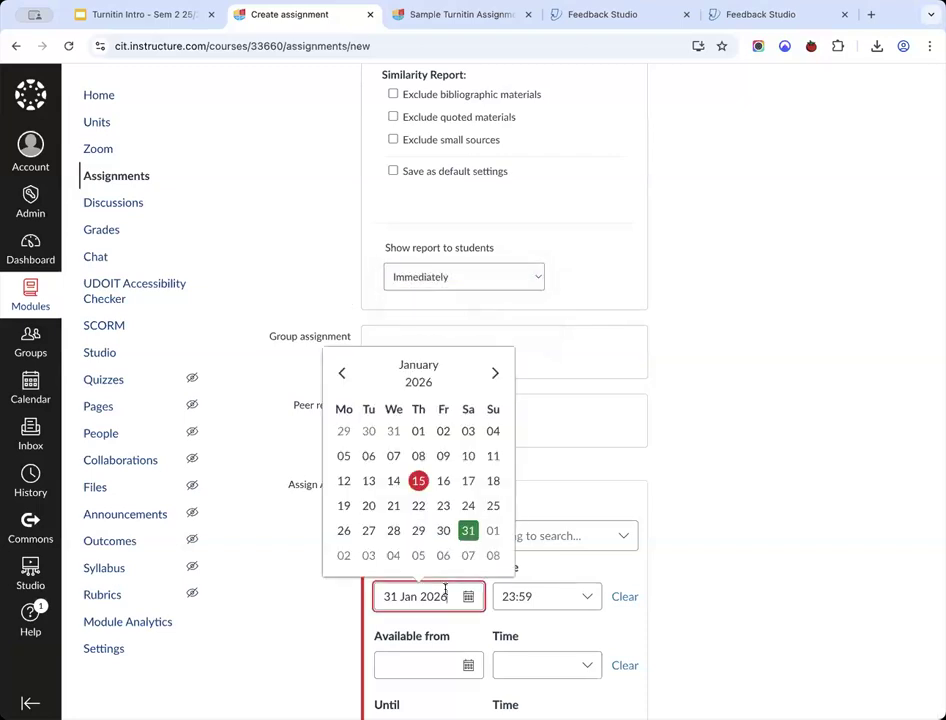
left_click(331, 296)
left_click(454, 272)
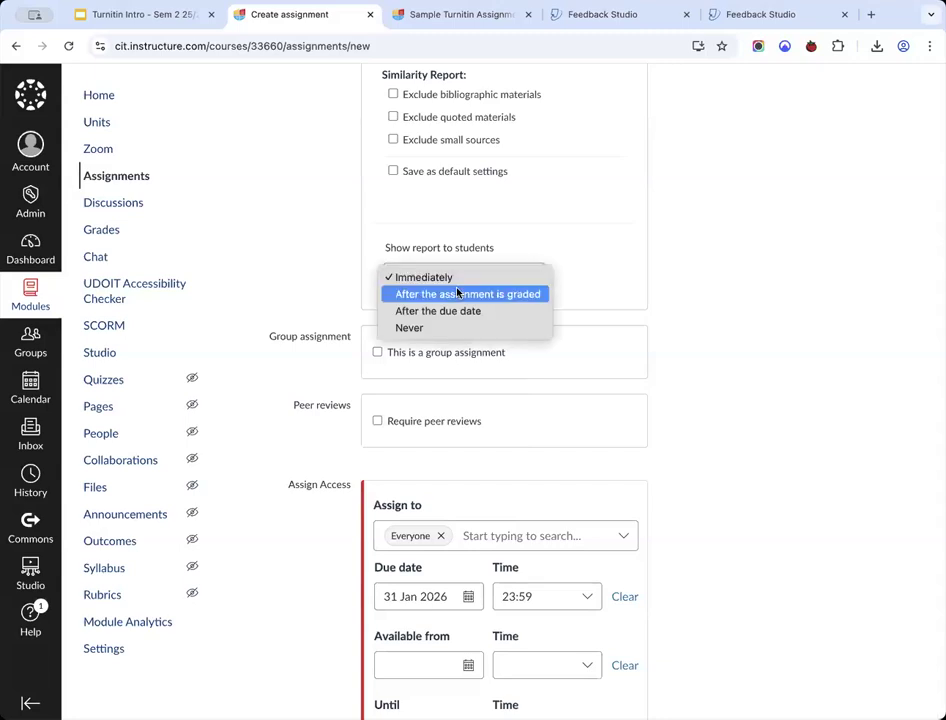
left_click(310, 261)
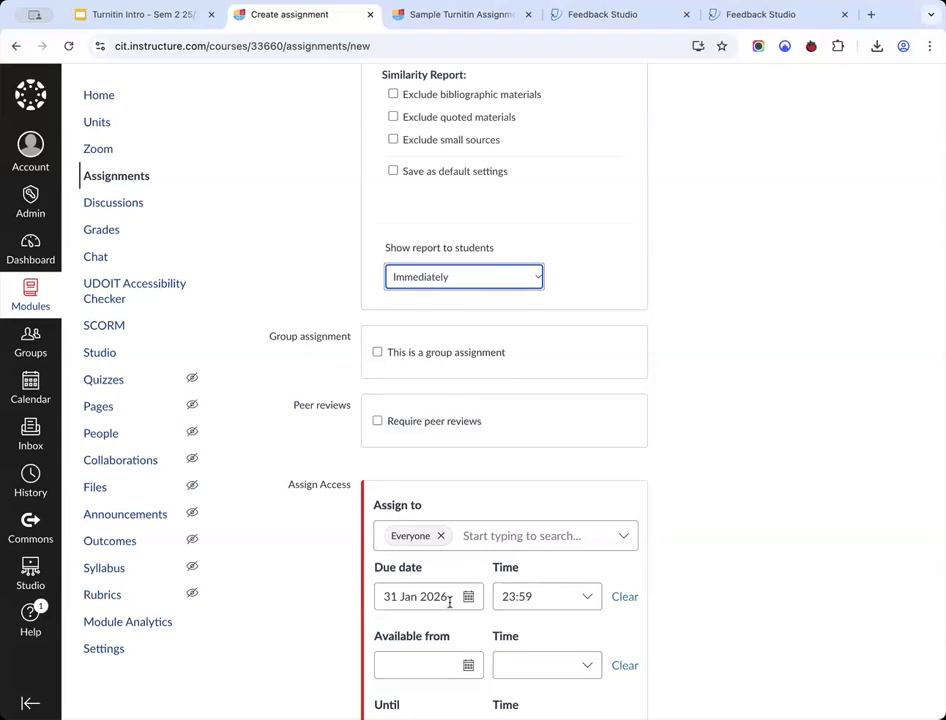
- Try showing the report to students after the assignment is graded, then restore the Immediately option
left_click(424, 285)
left_click(430, 292)
right_click(431, 286)
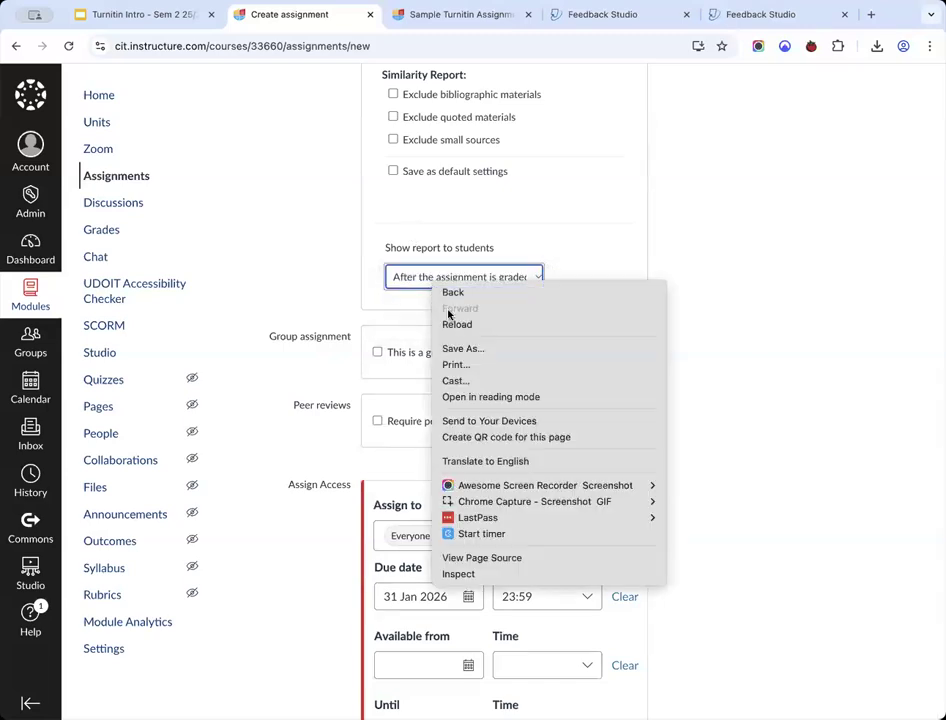
left_click(396, 279)
left_click(396, 279)
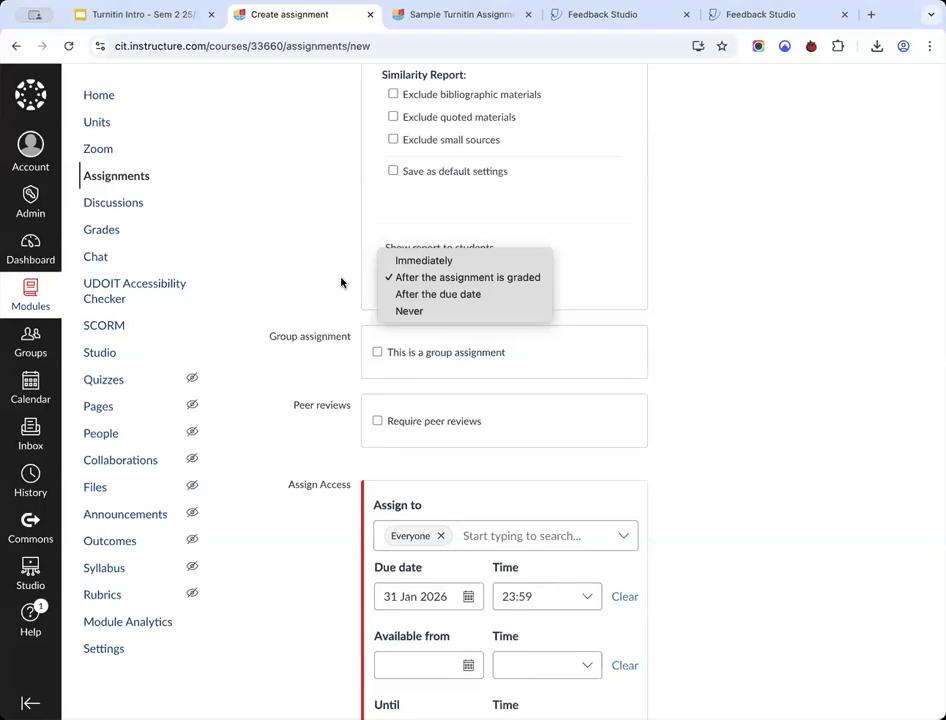
left_click(341, 263)
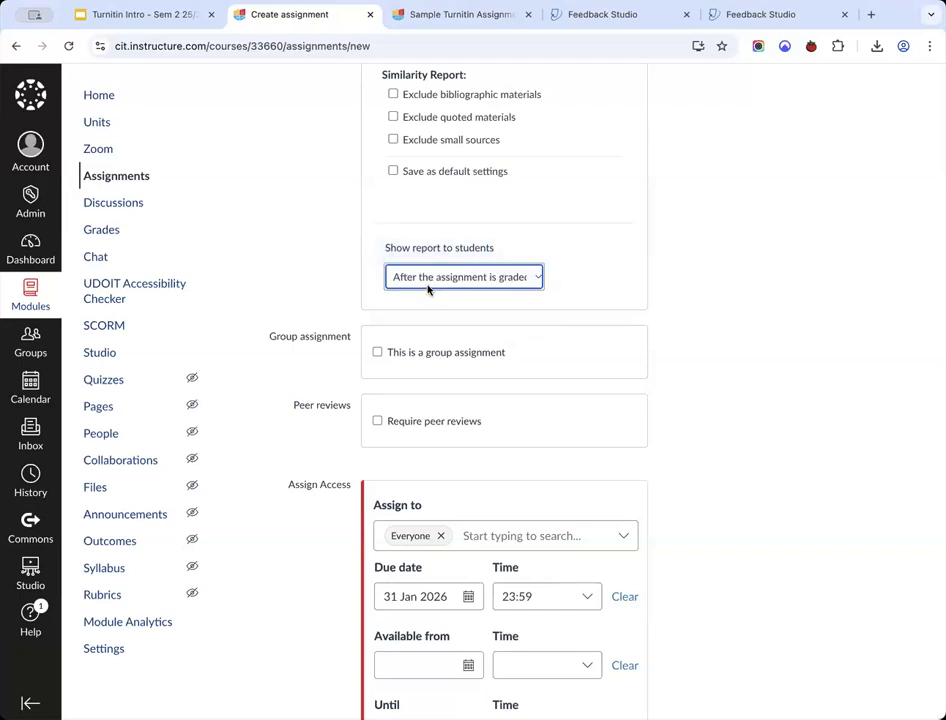
left_click(428, 288)
left_click(429, 262)
- Review the available timings for releasing the similarity report to students, keeping Immediately selected
left_click(422, 280)
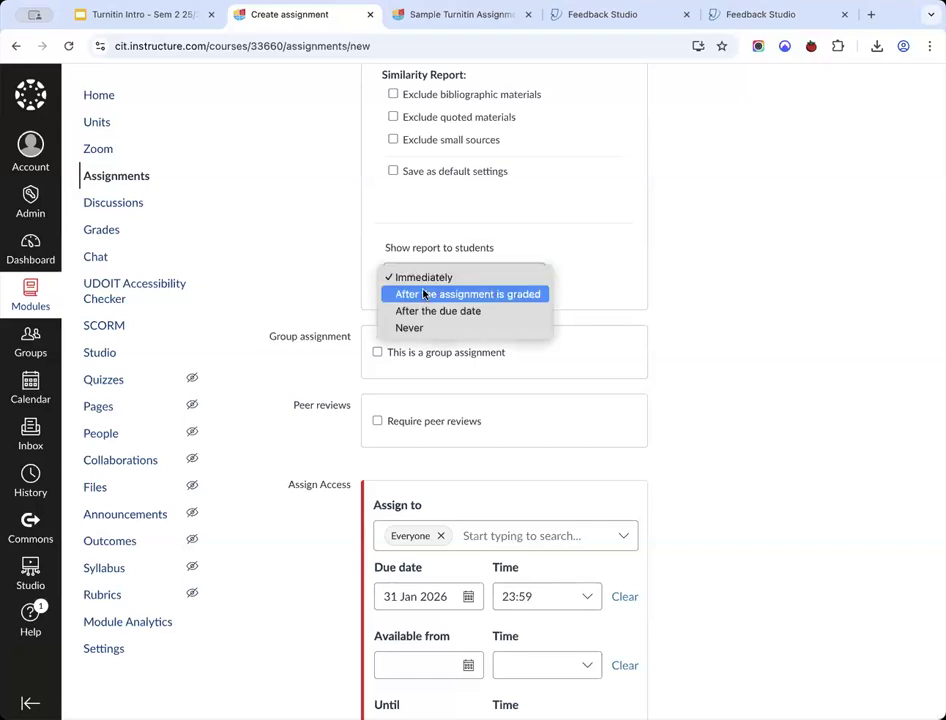
left_click(347, 297)
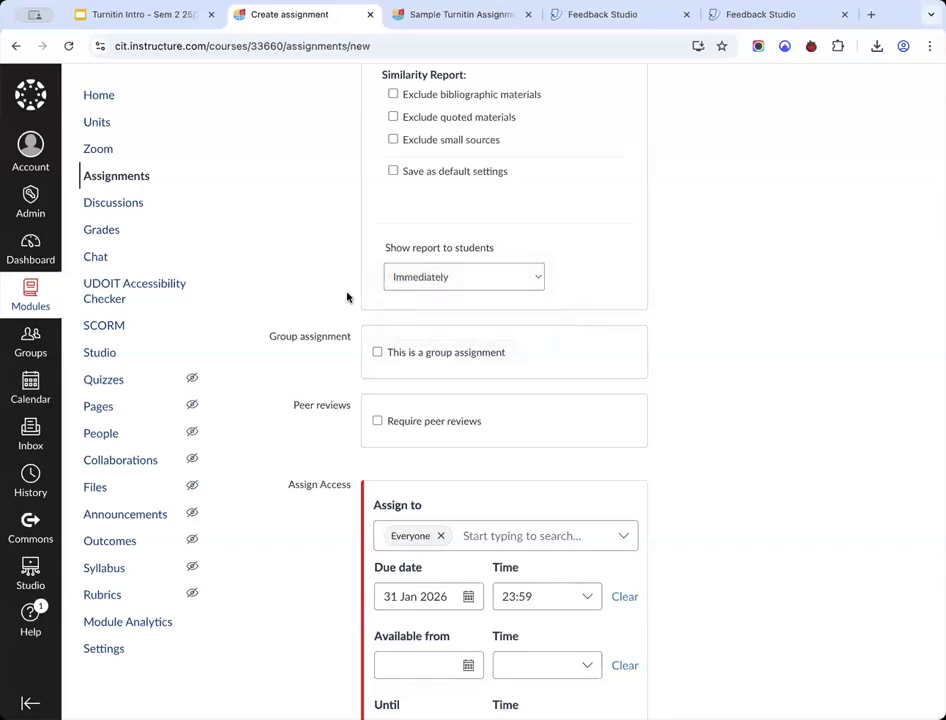
left_click(461, 284)
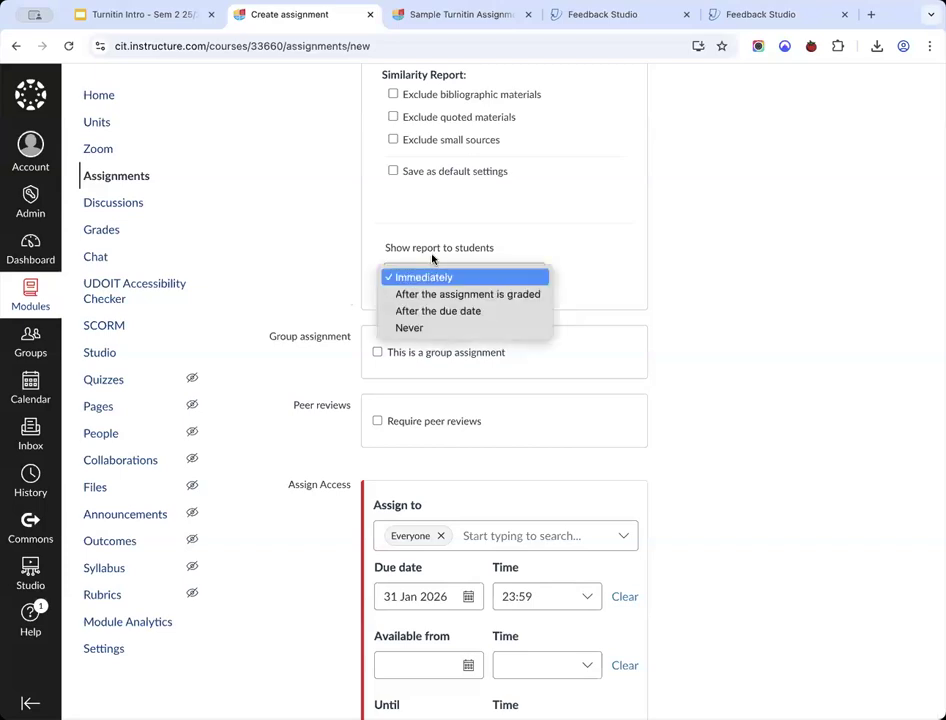
left_click(386, 279)
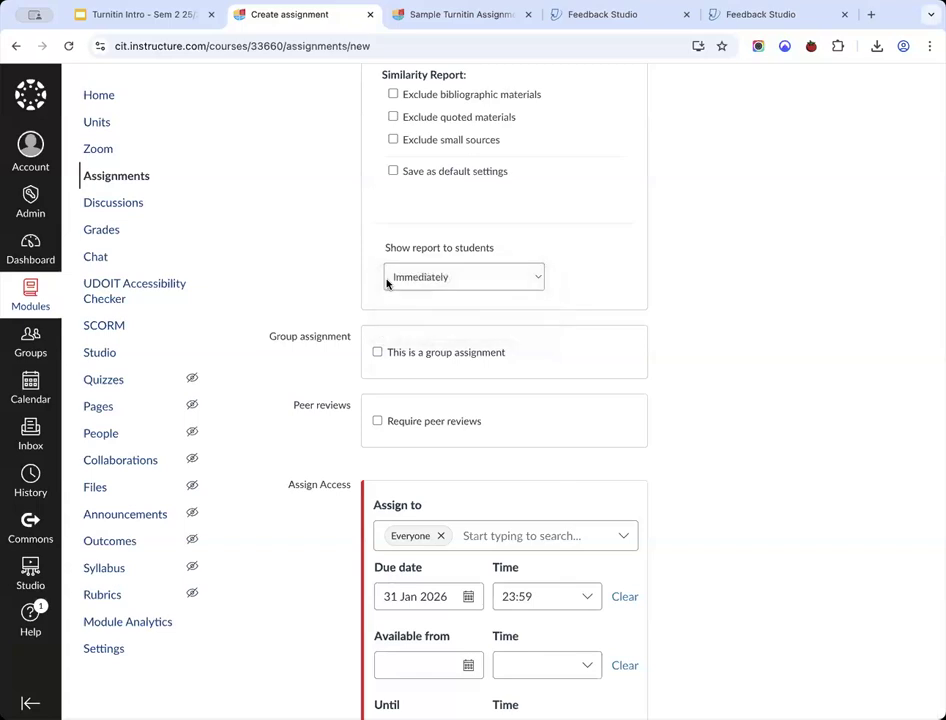
left_click(440, 279)
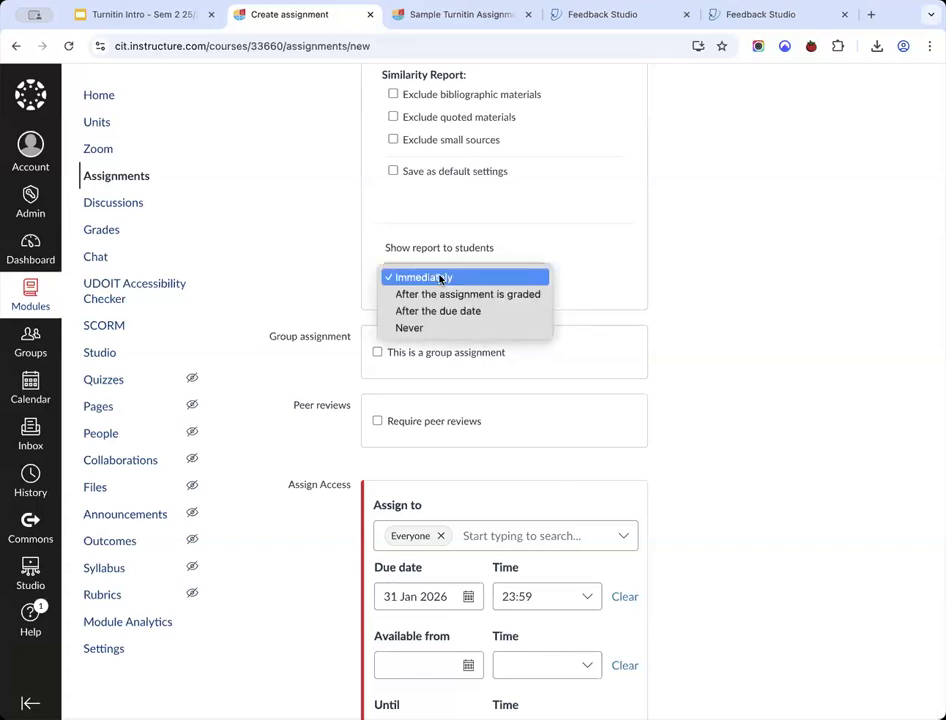
left_click(340, 273)
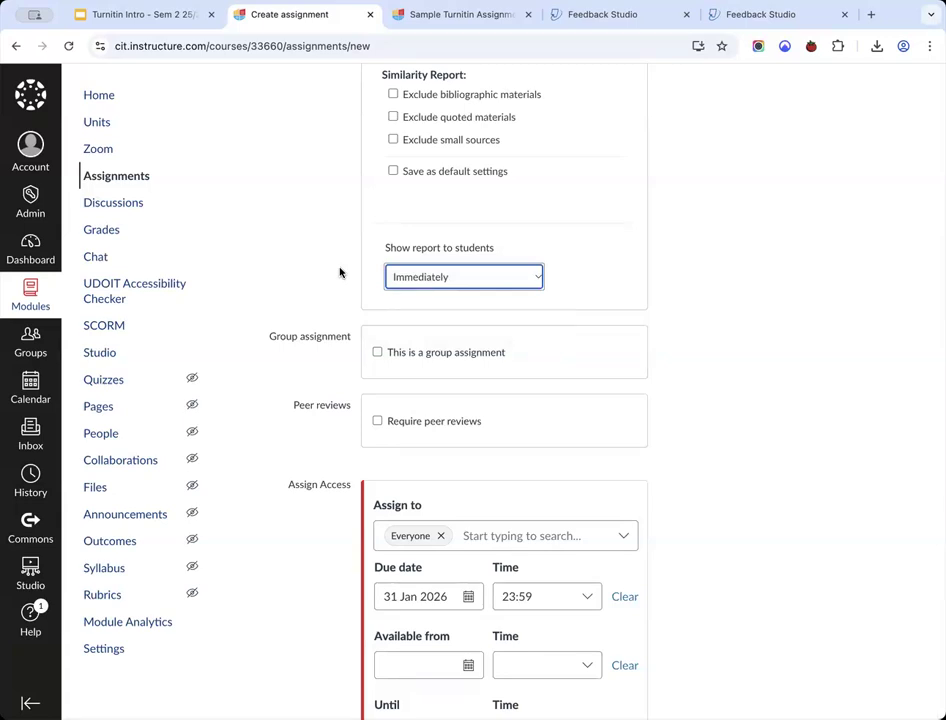
left_click(405, 276)
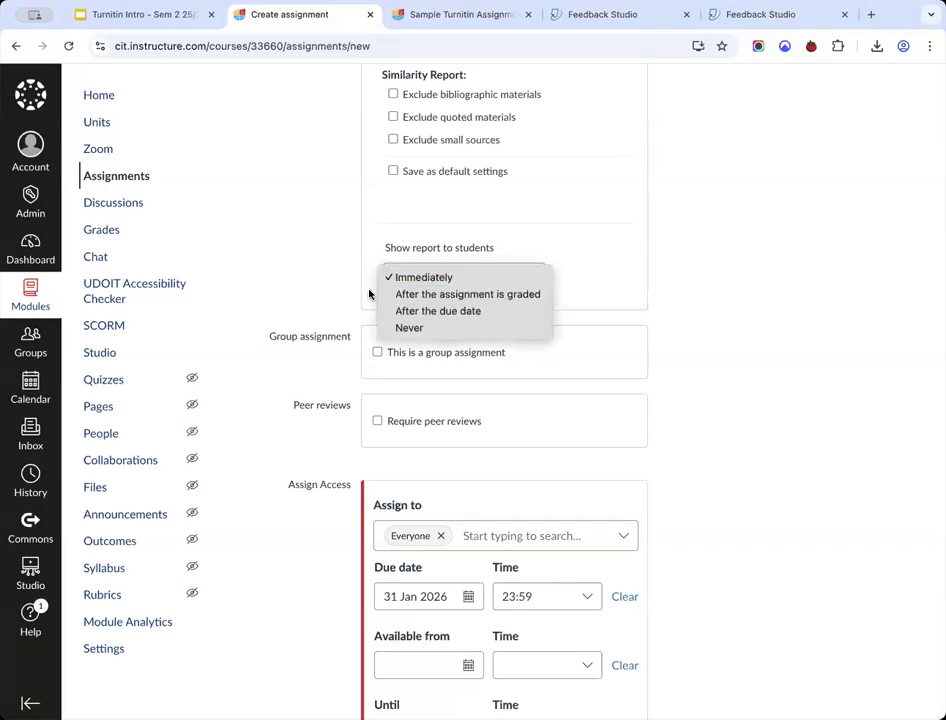
left_click(328, 293)
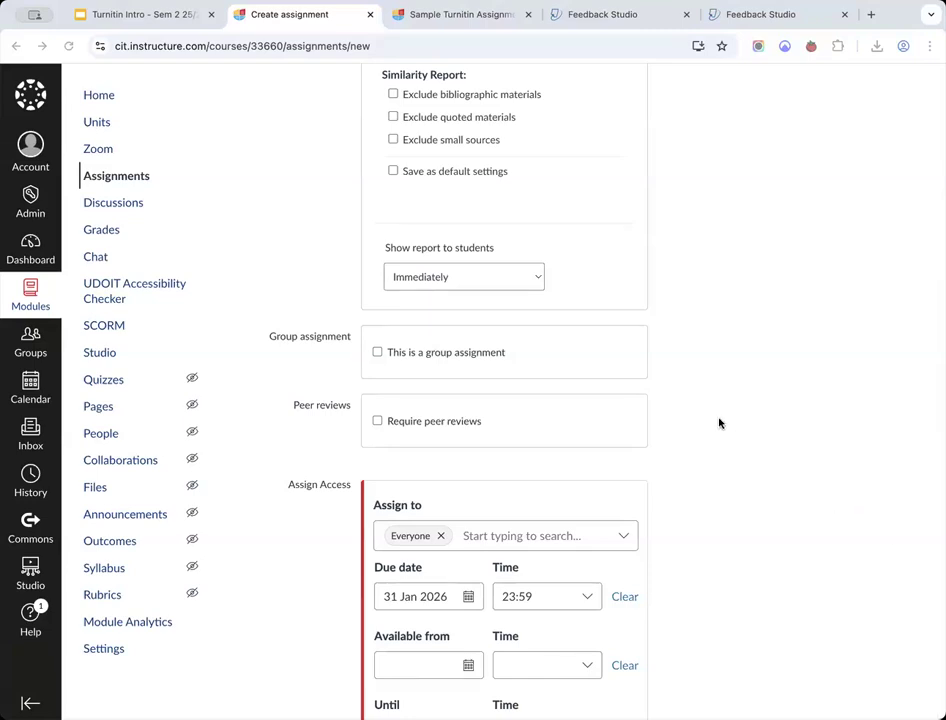
left_click(481, 285)
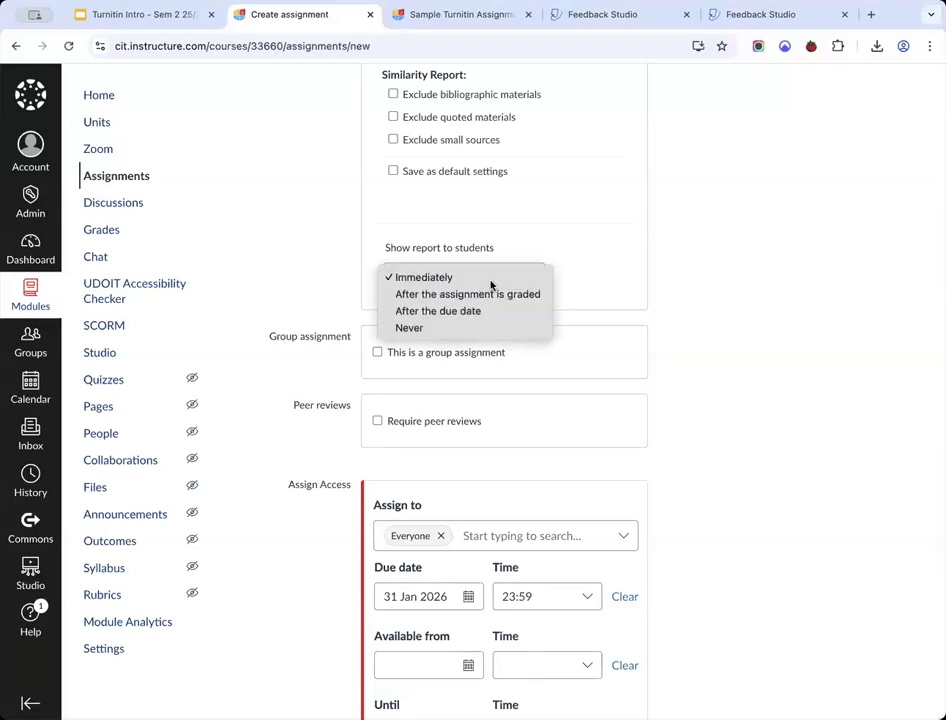
left_click(700, 348)
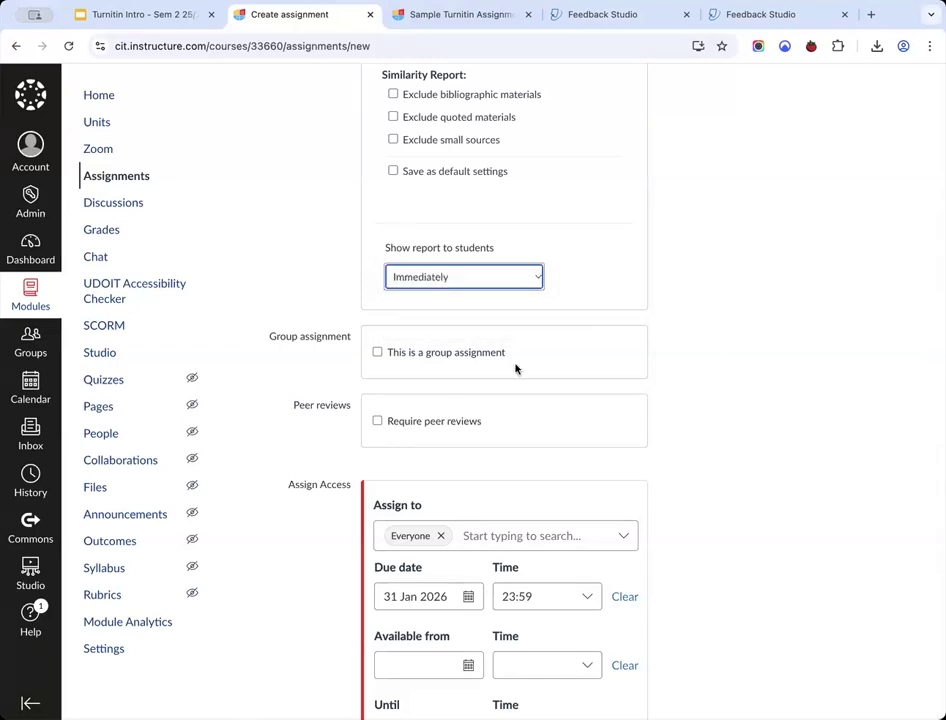
- Review the repositories that submissions are compared against and the student report release options, leaving every Turnitin setting as it is
scroll(515, 369, "up", 1)
scroll(515, 369, "up", 5)
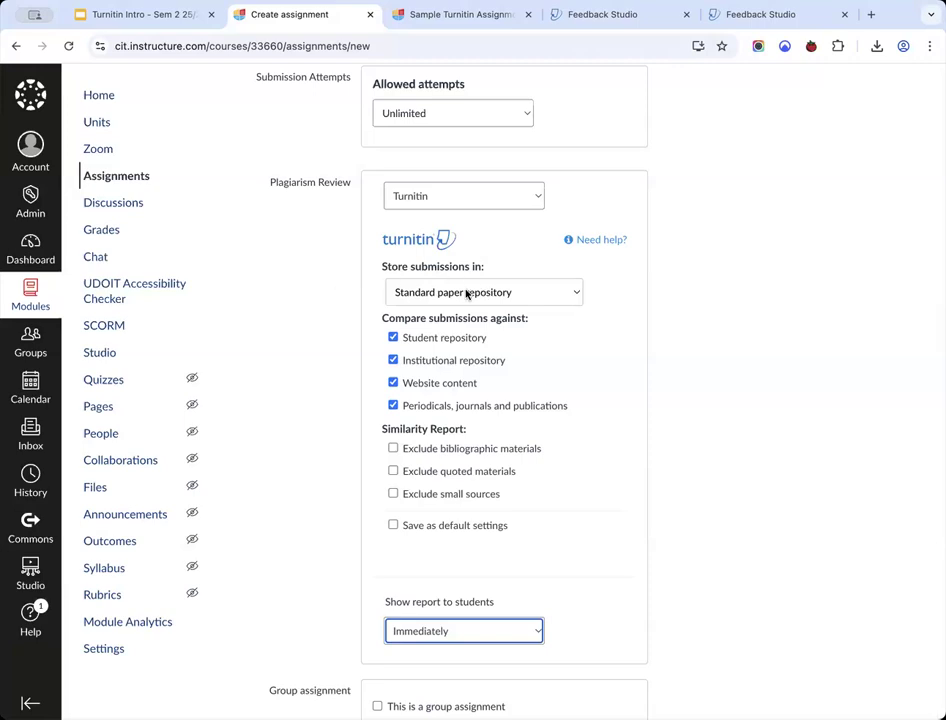
left_click_drag(383, 319, 531, 406)
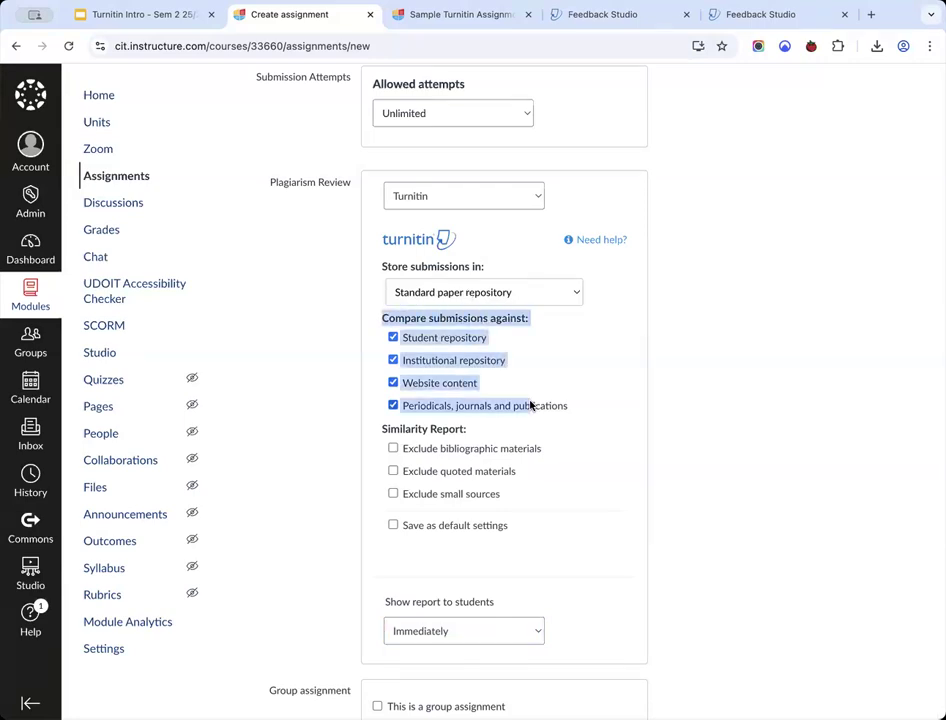
left_click(352, 320)
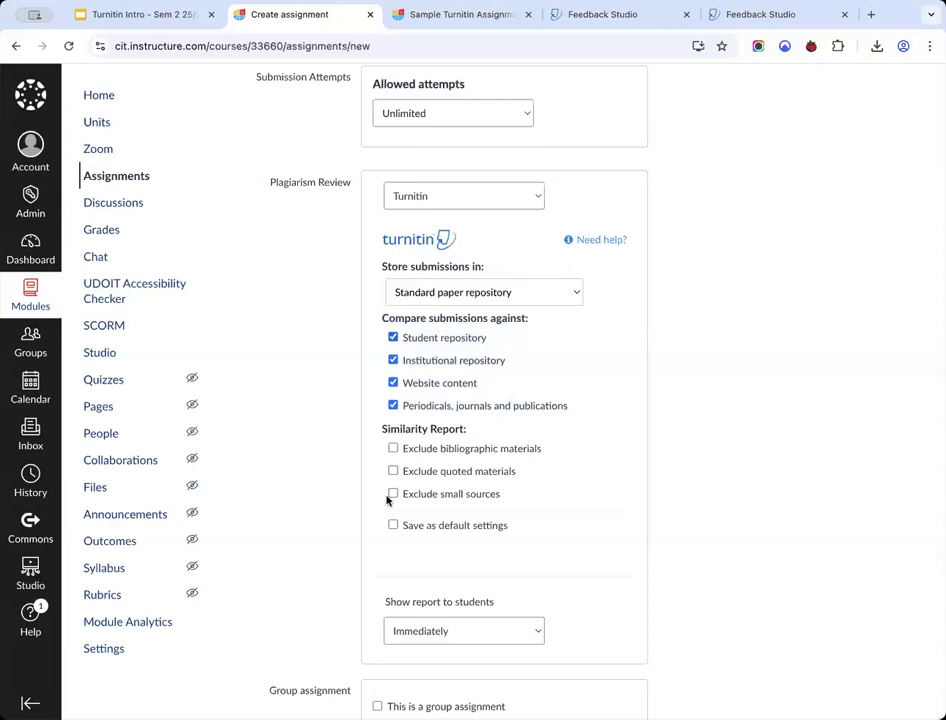
left_click(456, 633)
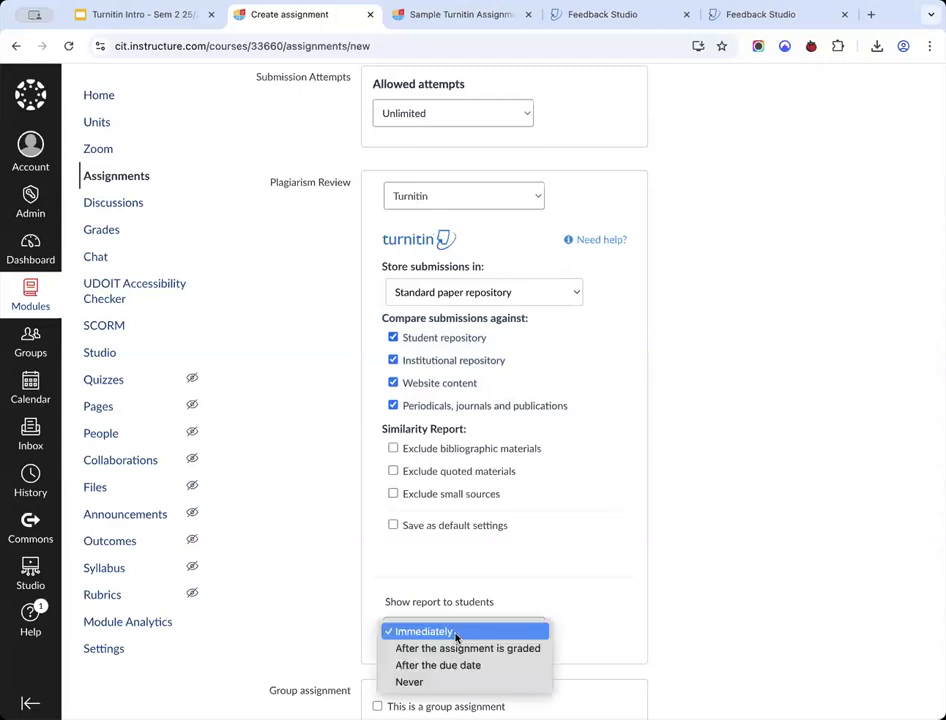
left_click(338, 530)
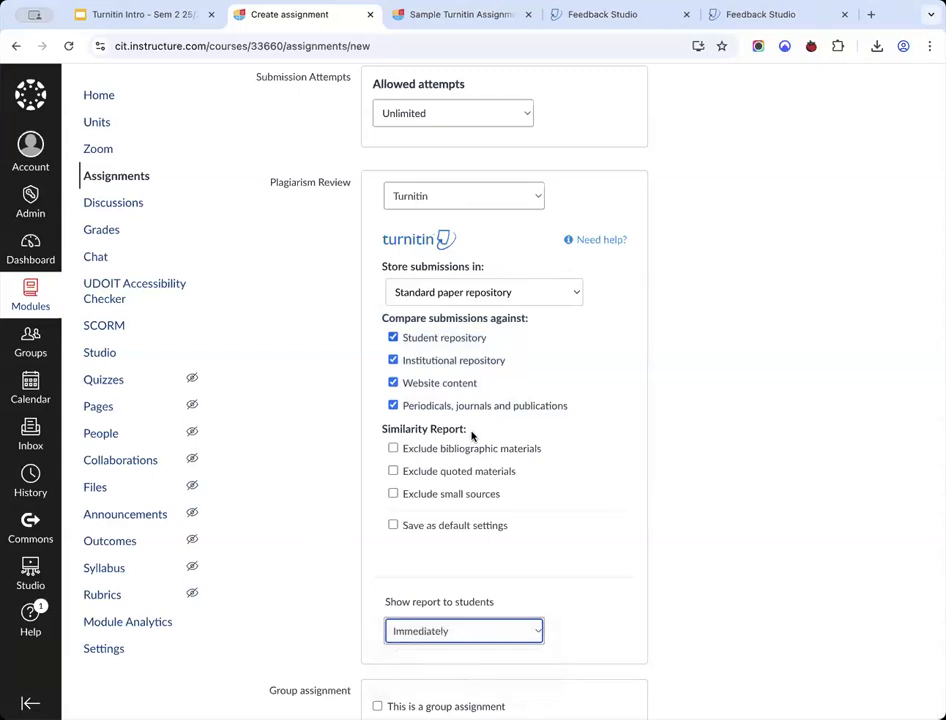
- Save and publish the new Turnitin assignment
scroll(727, 534, "down", 6)
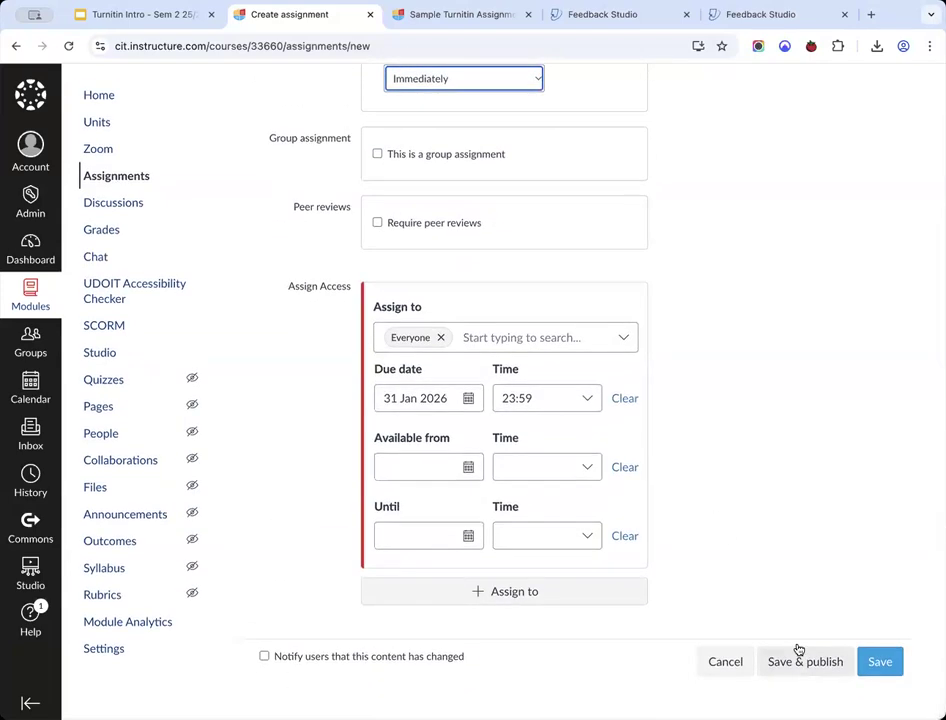
left_click(800, 656)
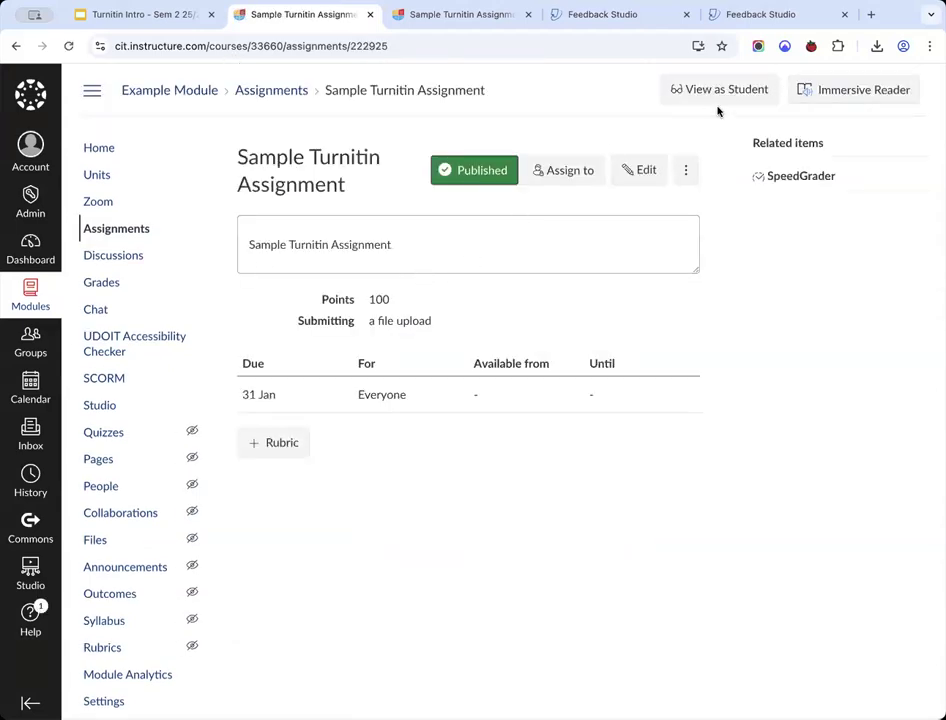
- Preview the assignment's submission form in student view, agree to the End-User License Agreement, and leave student view without submitting
left_click(716, 100)
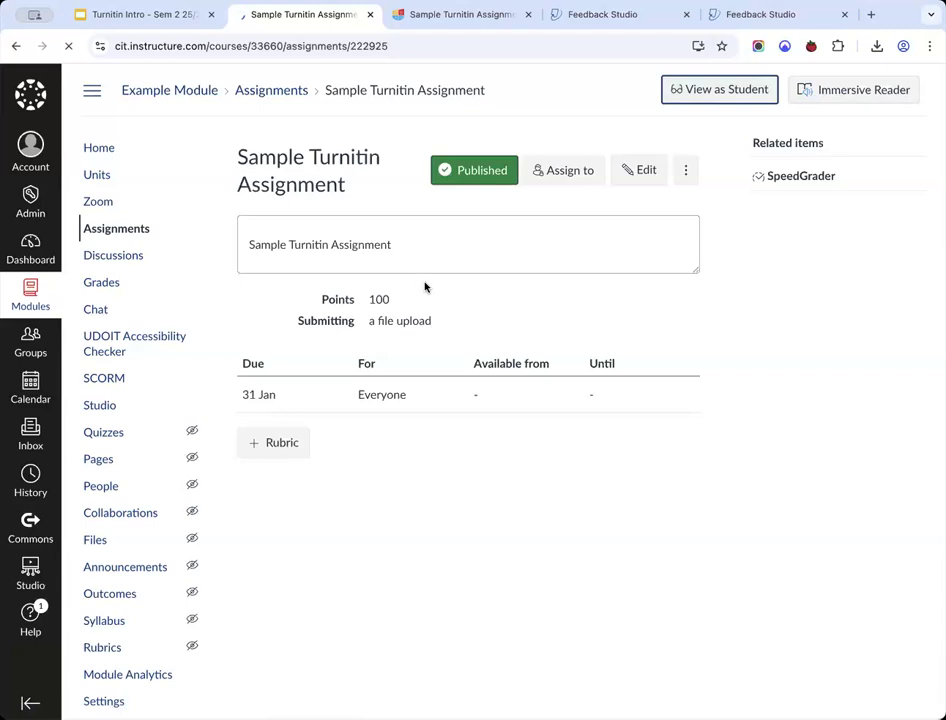
left_click(629, 160)
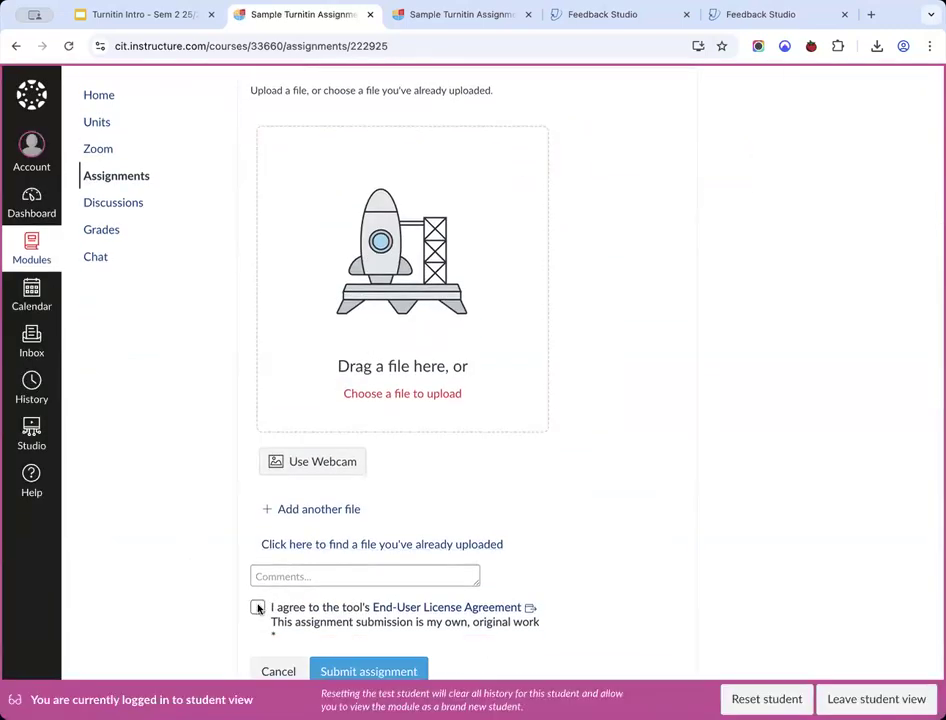
scroll(258, 607, "down", 2)
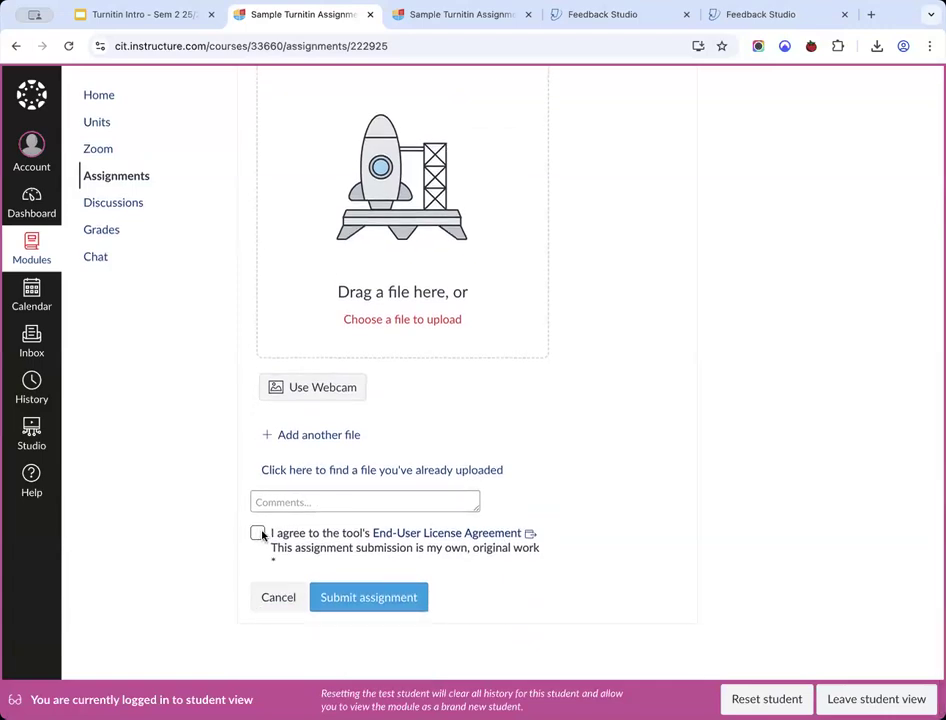
left_click(259, 534)
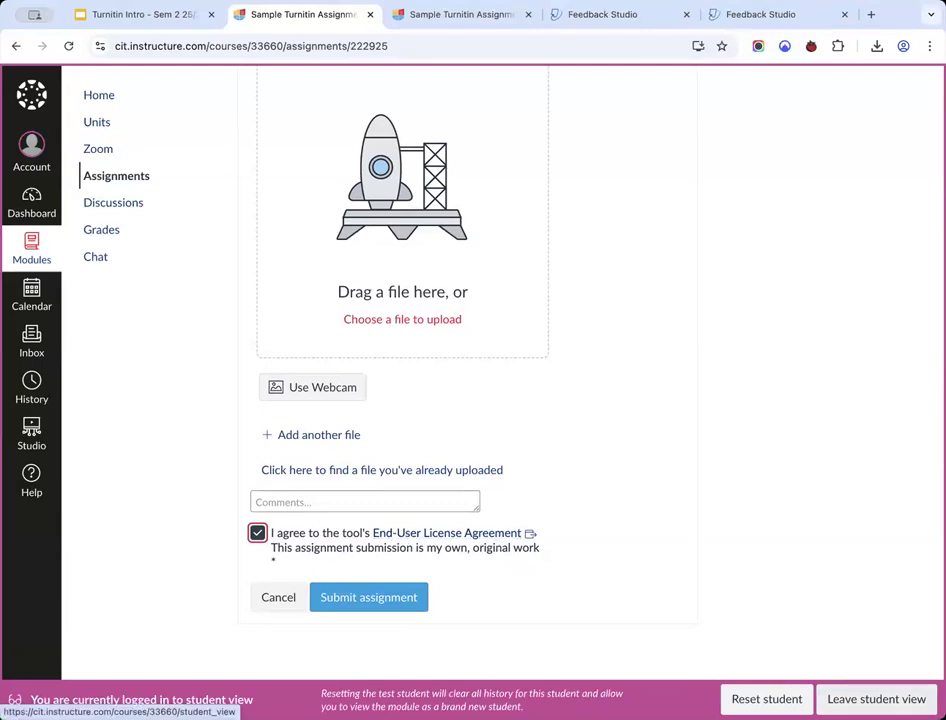
left_click(876, 699)
left_click(657, 286)
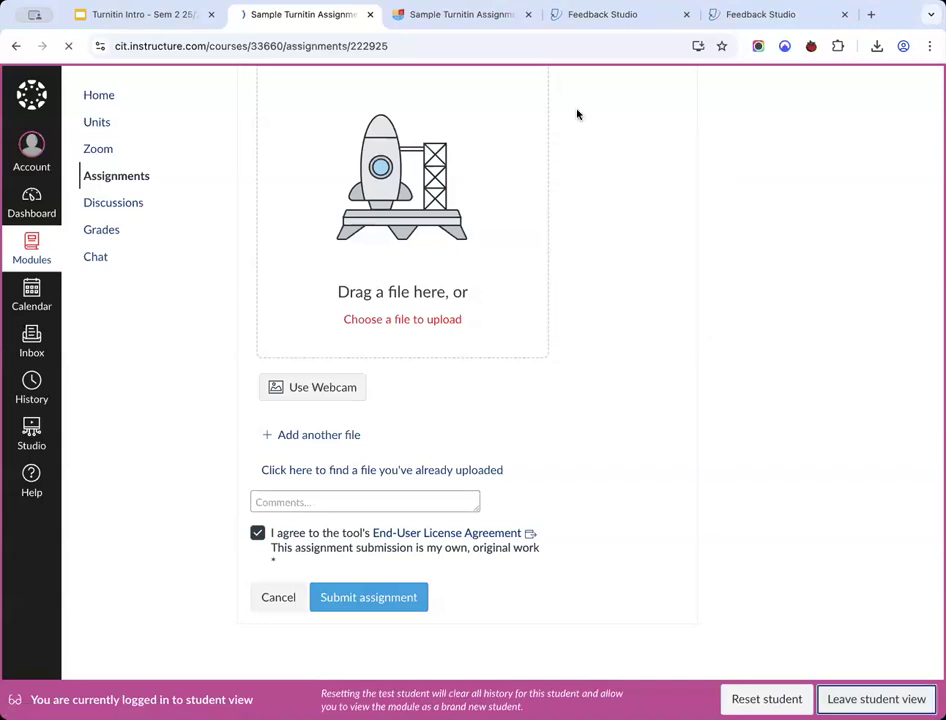
- Check the new assignment in SpeedGrader, close it, and return to SpeedGrader for "Sample Turnitin Assignment (Makred)"
left_click(493, 16)
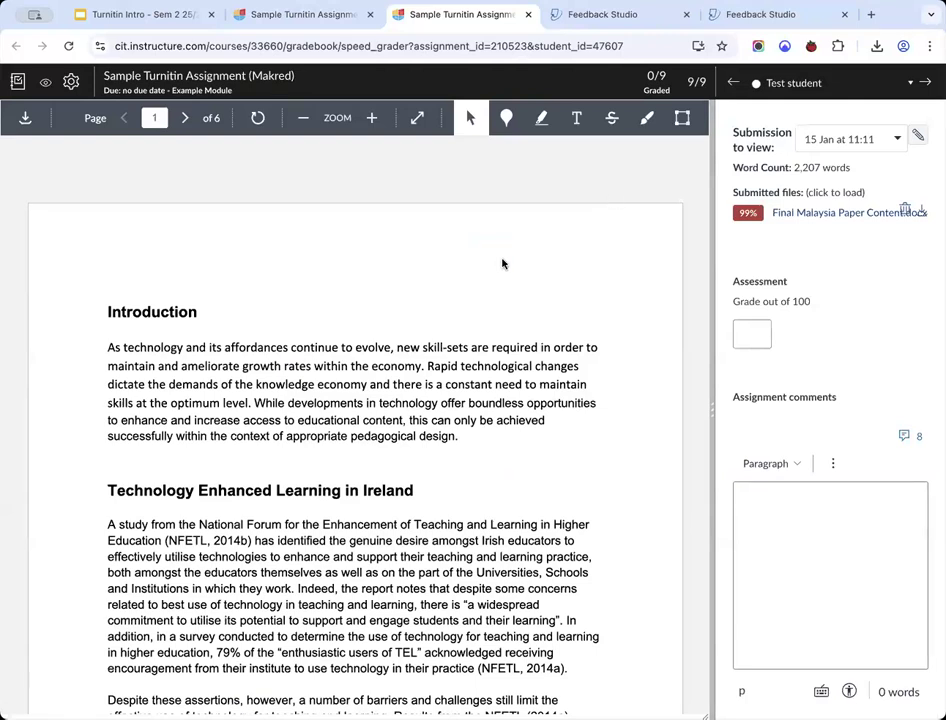
left_click(299, 16)
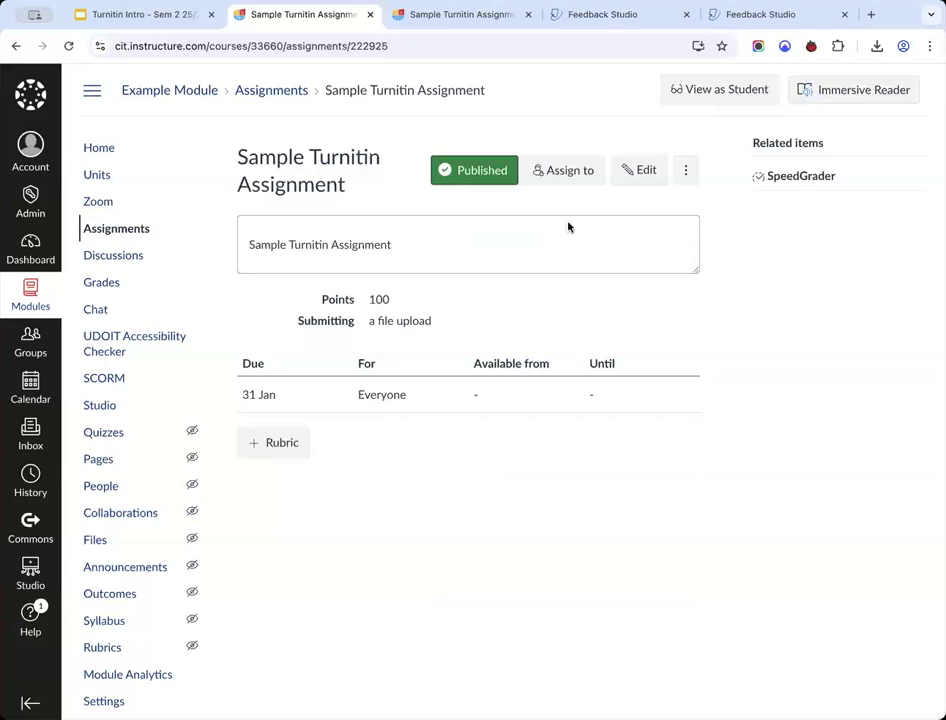
left_click(781, 180)
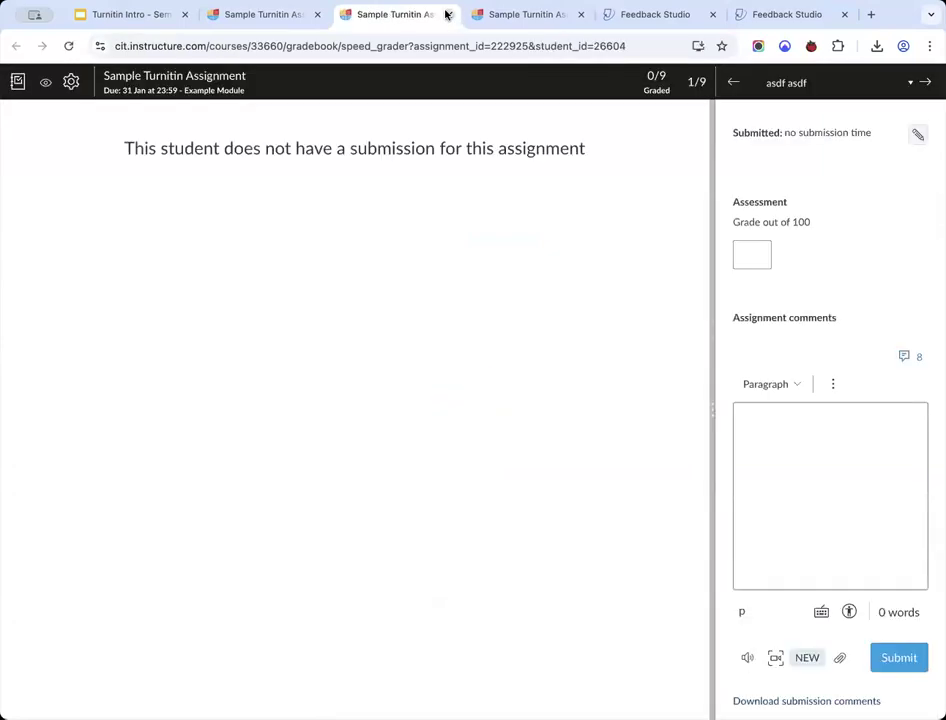
left_click(448, 14)
left_click(369, 15)
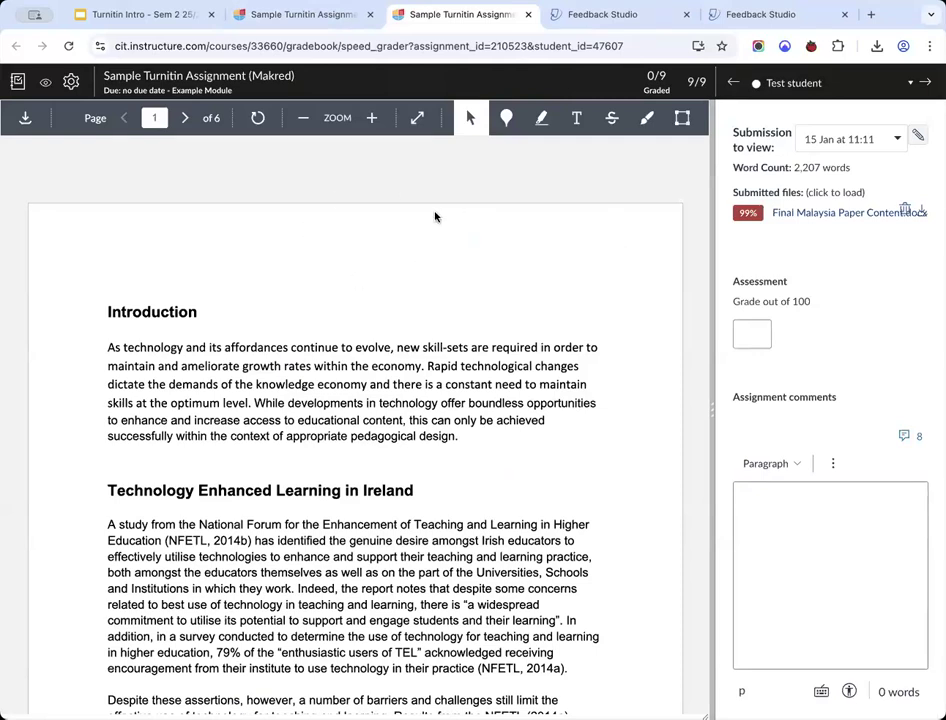
- Open the detailed similarity report for the test student's "Final Malaysia Paper Content.docx" and highlight its overall similarity percentage
scroll(436, 217, "down", 1)
scroll(436, 217, "up", 1)
left_click(748, 215)
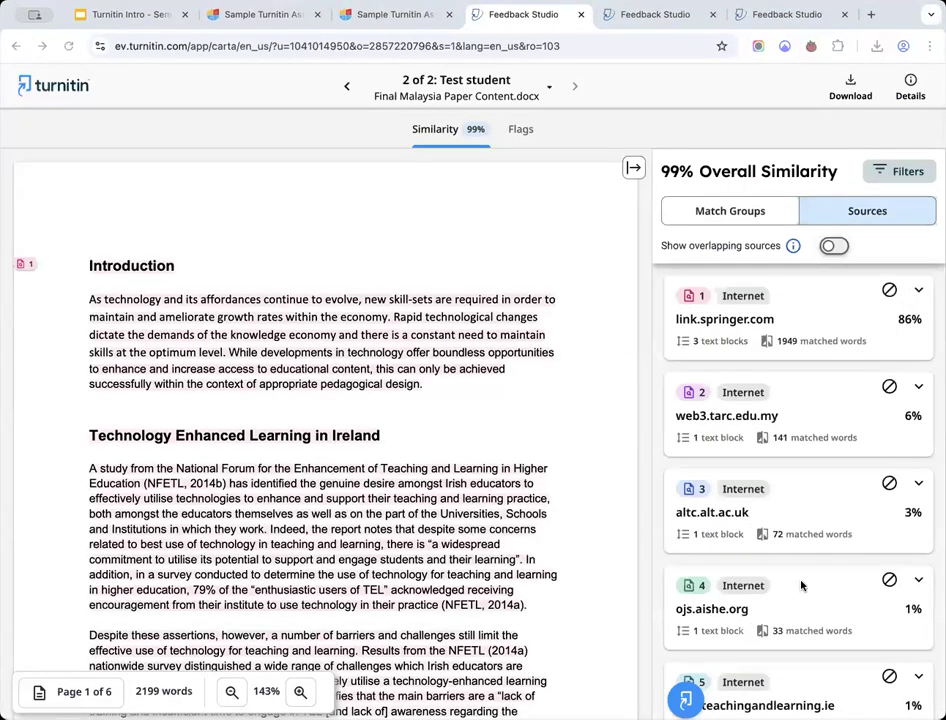
left_click(404, 22)
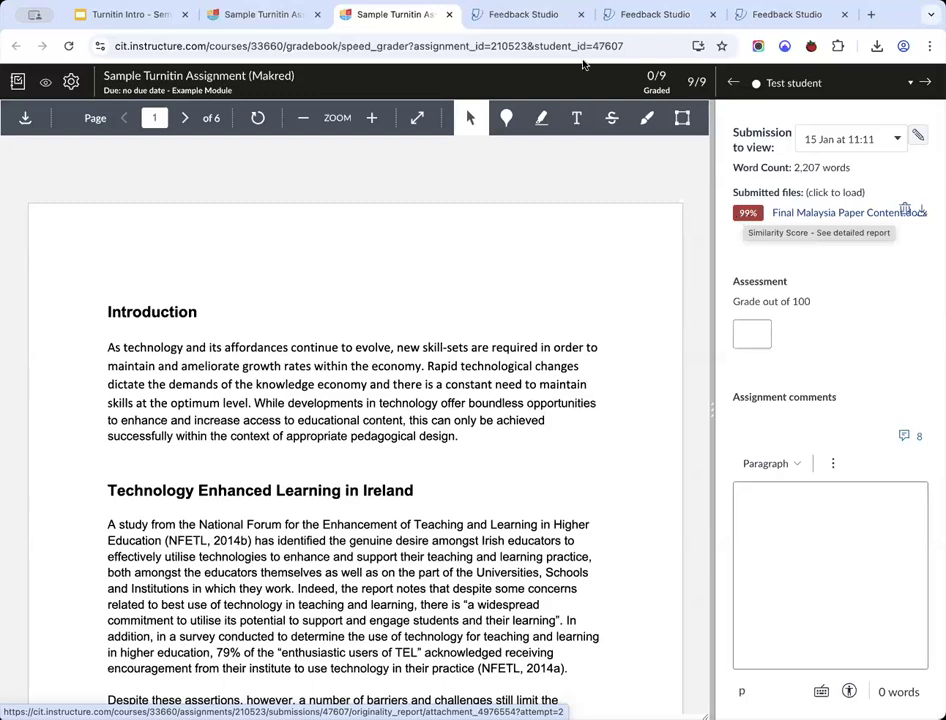
left_click(520, 15)
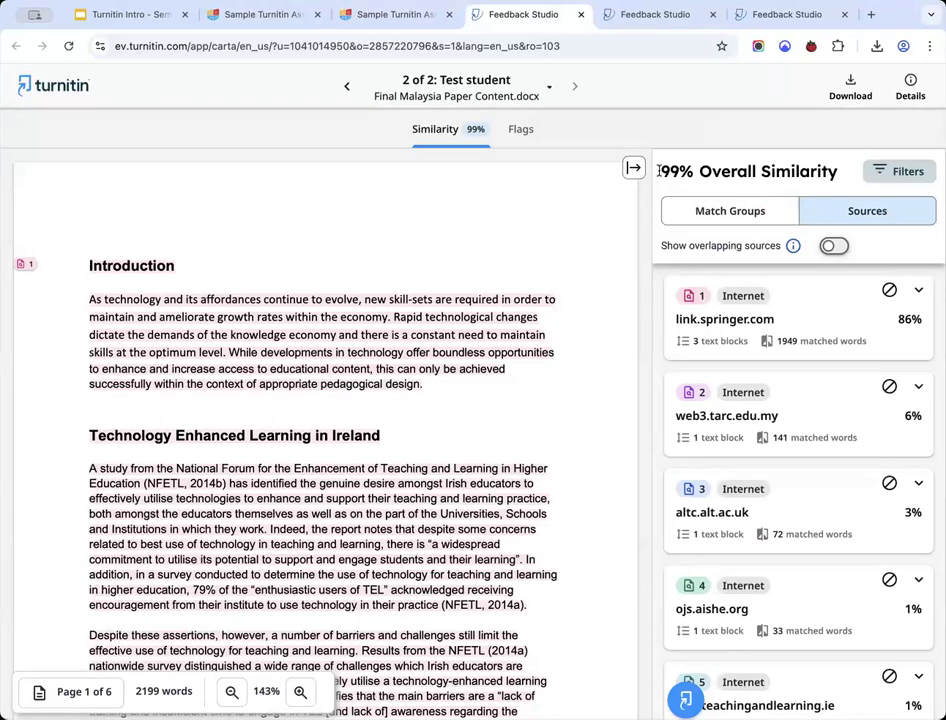
left_click_drag(662, 171, 694, 171)
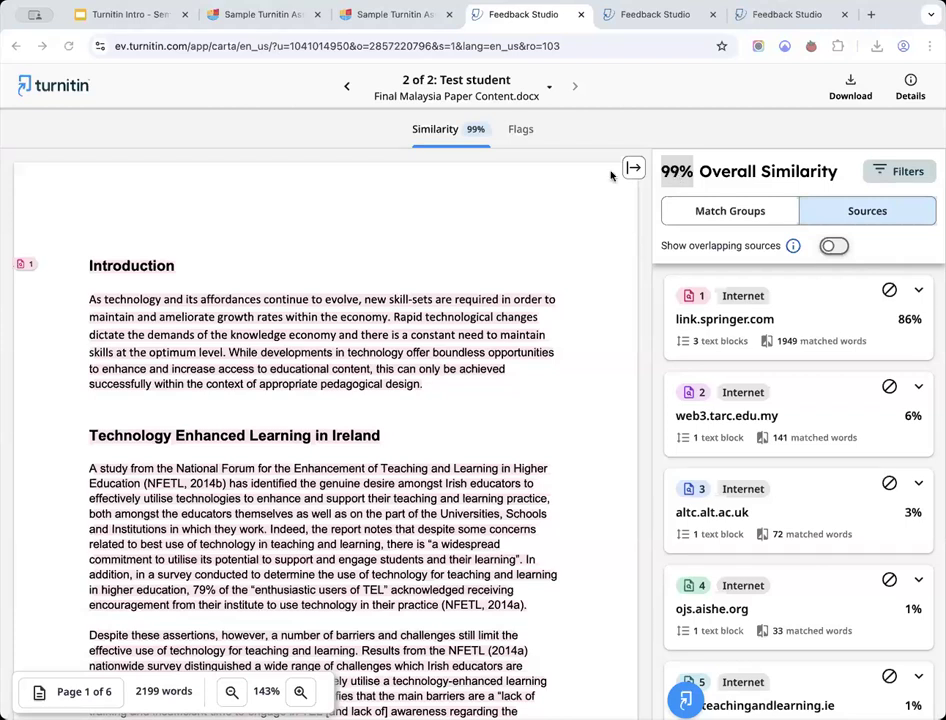
- Examine the highlighted text matches throughout the paper, from the introduction to the conclusion and references
scroll(346, 238, "down", 1)
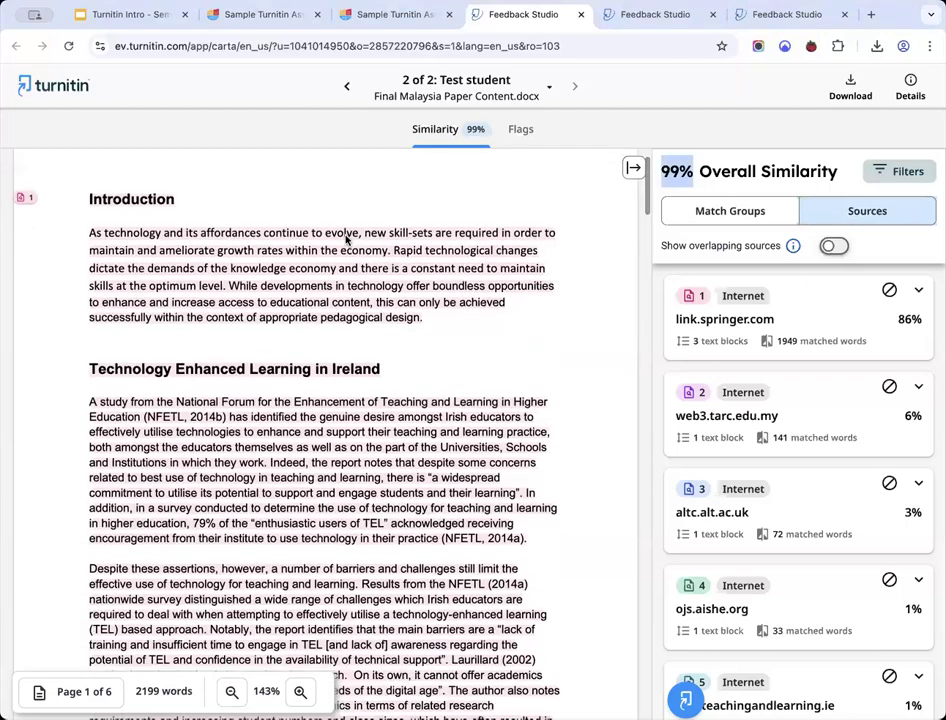
scroll(346, 238, "down", 1)
scroll(346, 238, "down", 15)
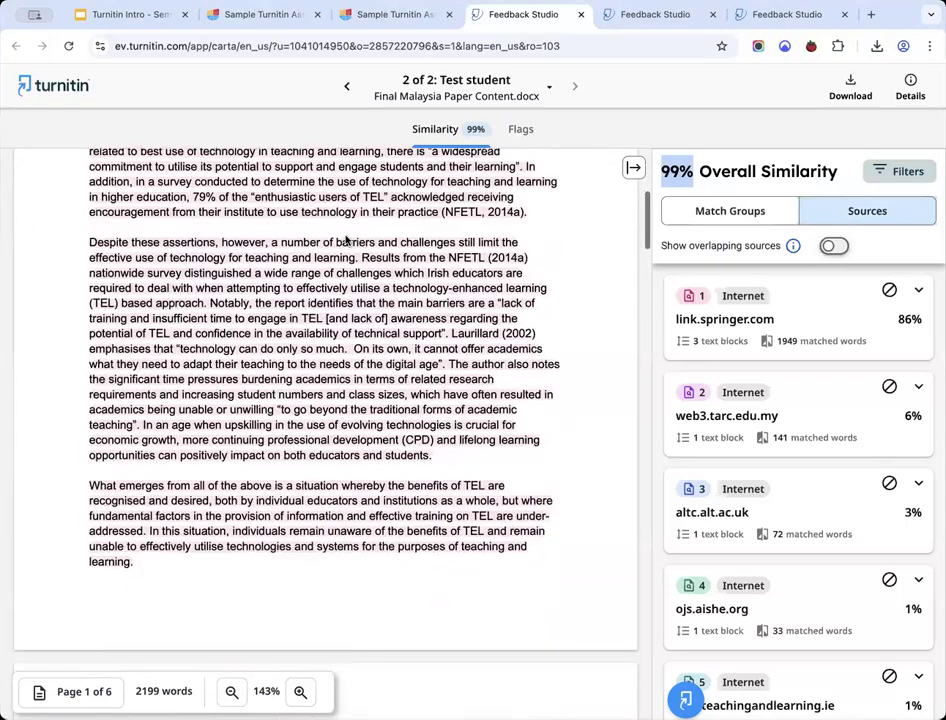
scroll(346, 240, "up", 15)
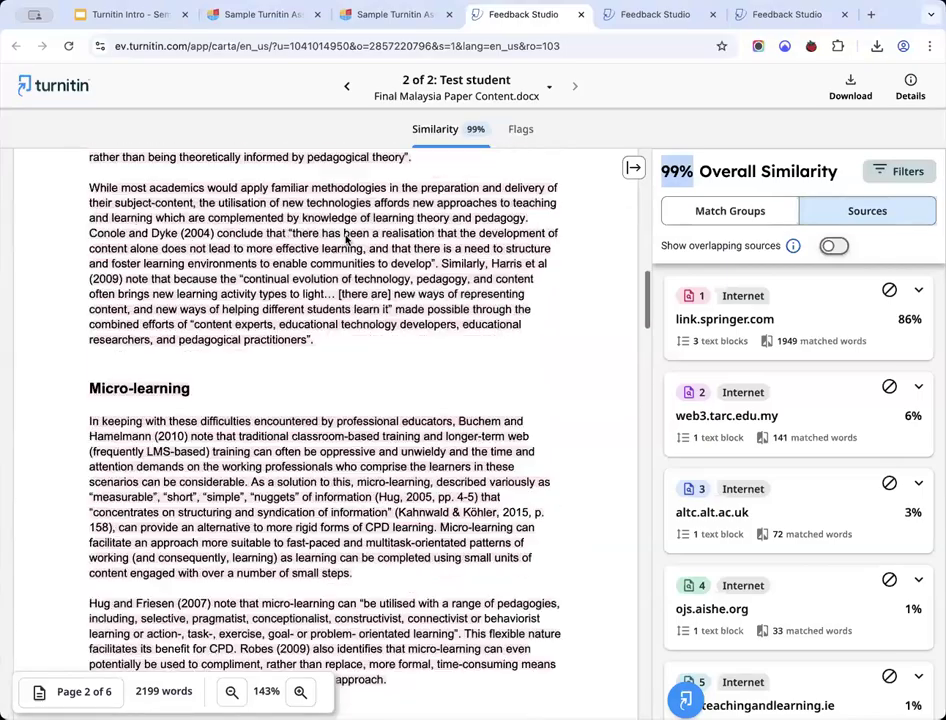
scroll(297, 238, "down", 10)
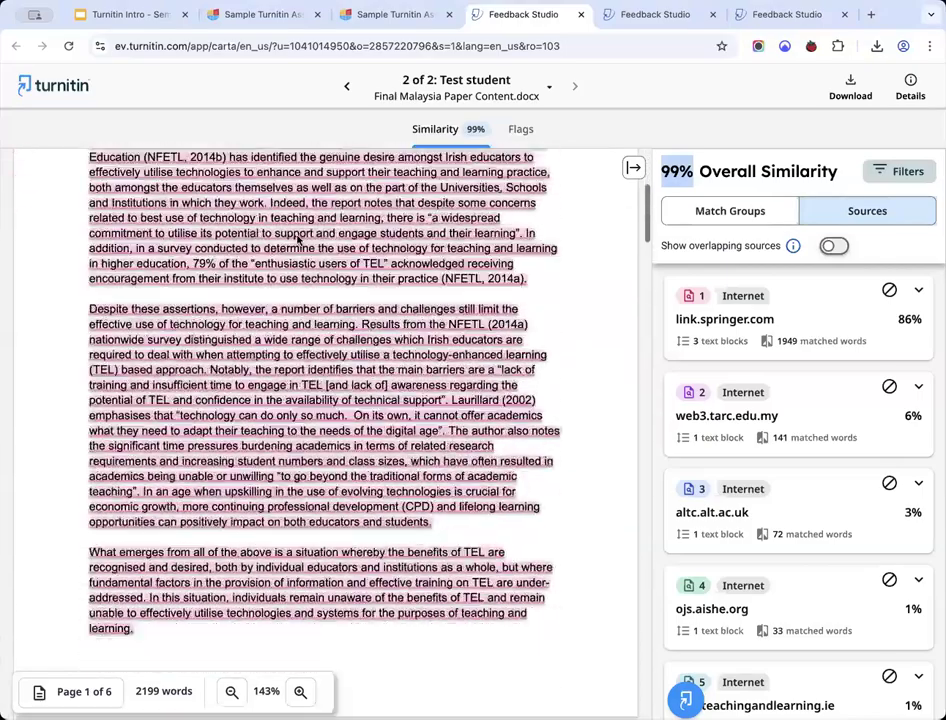
scroll(298, 239, "down", 10)
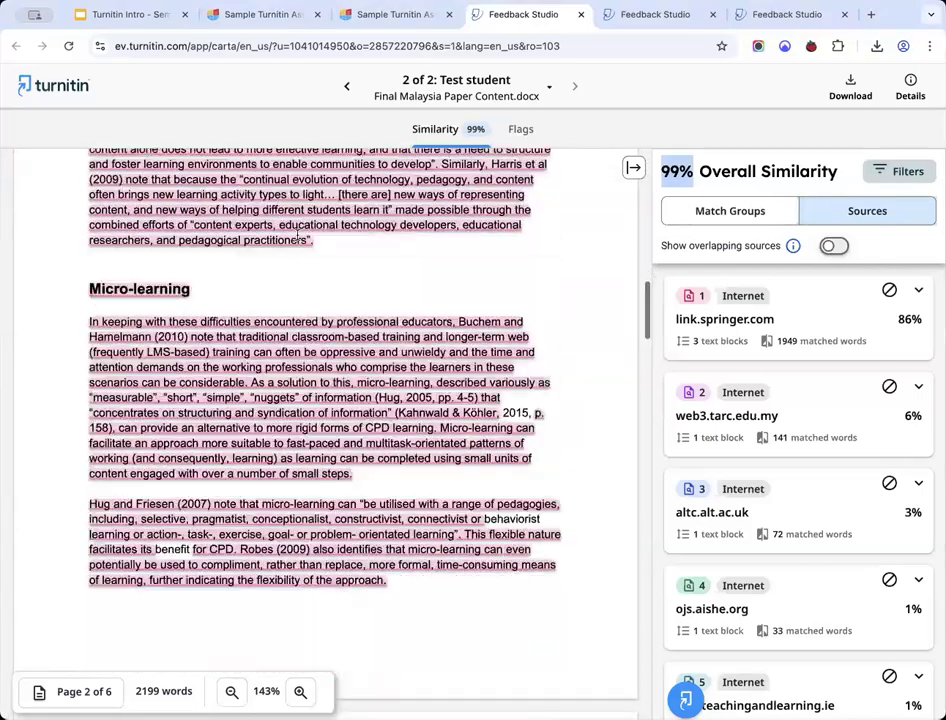
scroll(297, 235, "down", 10)
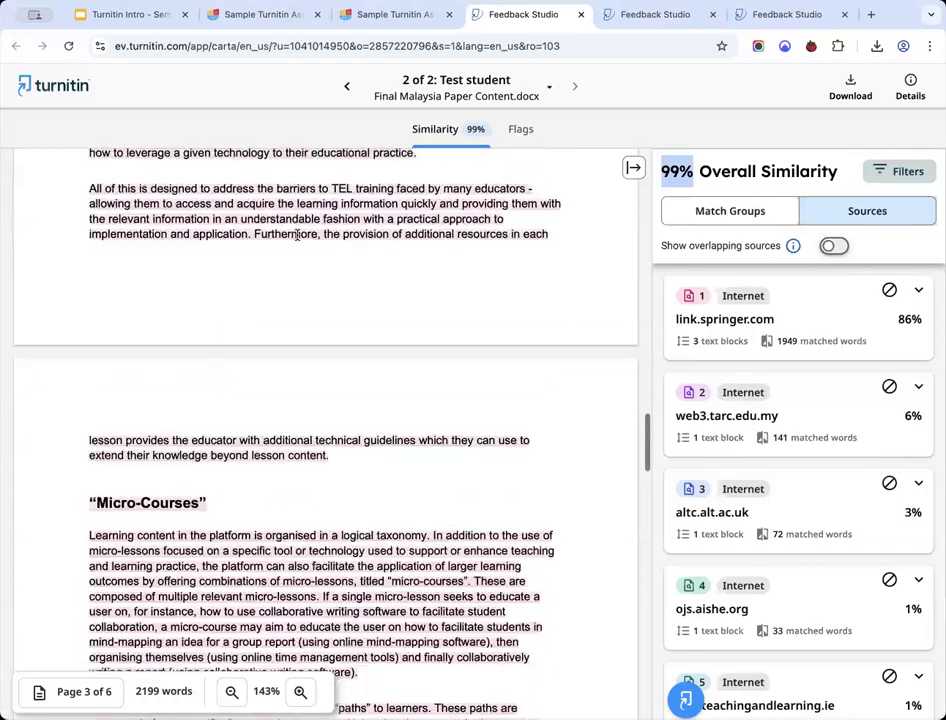
scroll(297, 235, "down", 4)
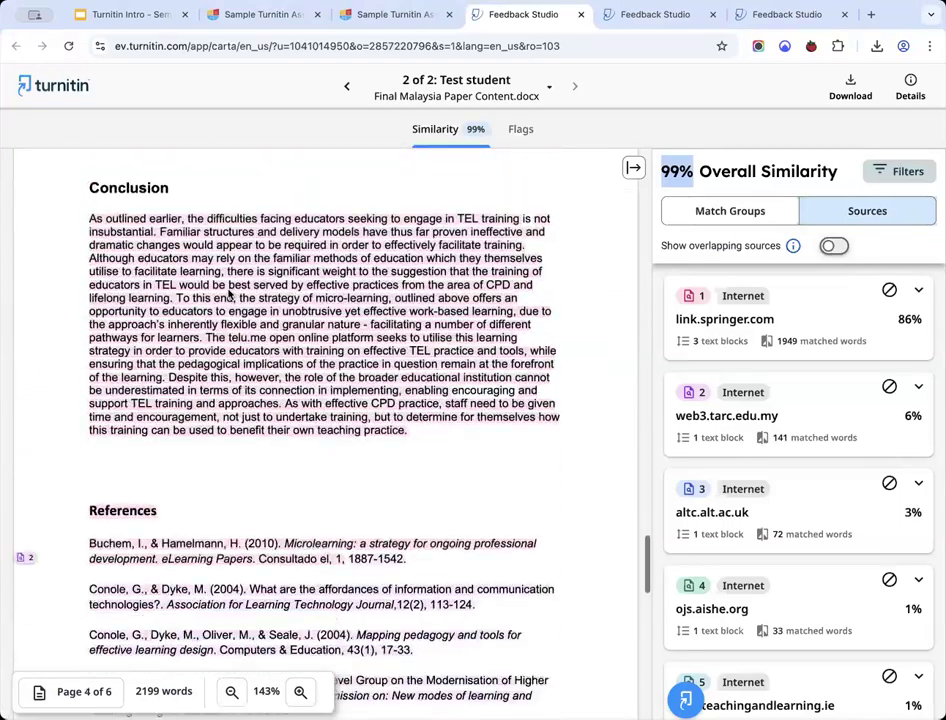
scroll(228, 268, "up", 2)
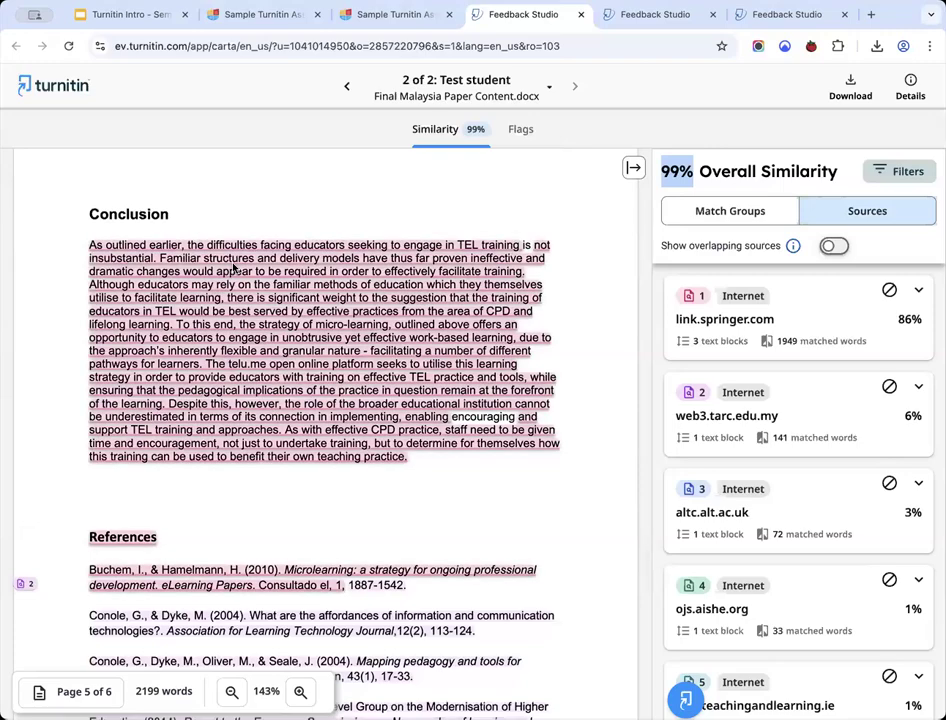
scroll(187, 473, "up", 10)
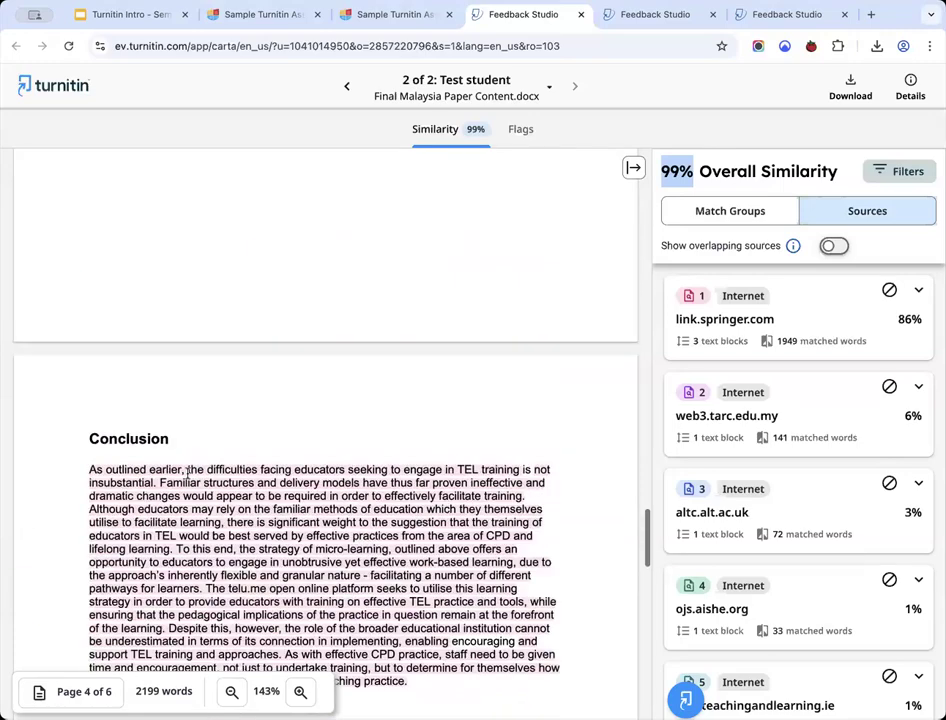
scroll(186, 475, "down", 8)
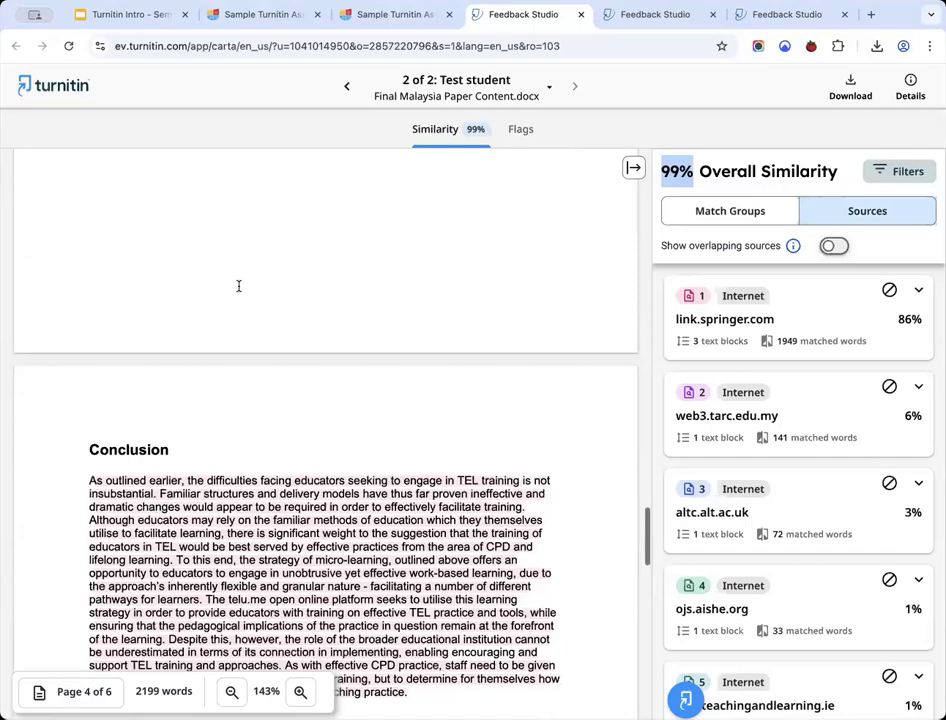
scroll(239, 288, "down", 2)
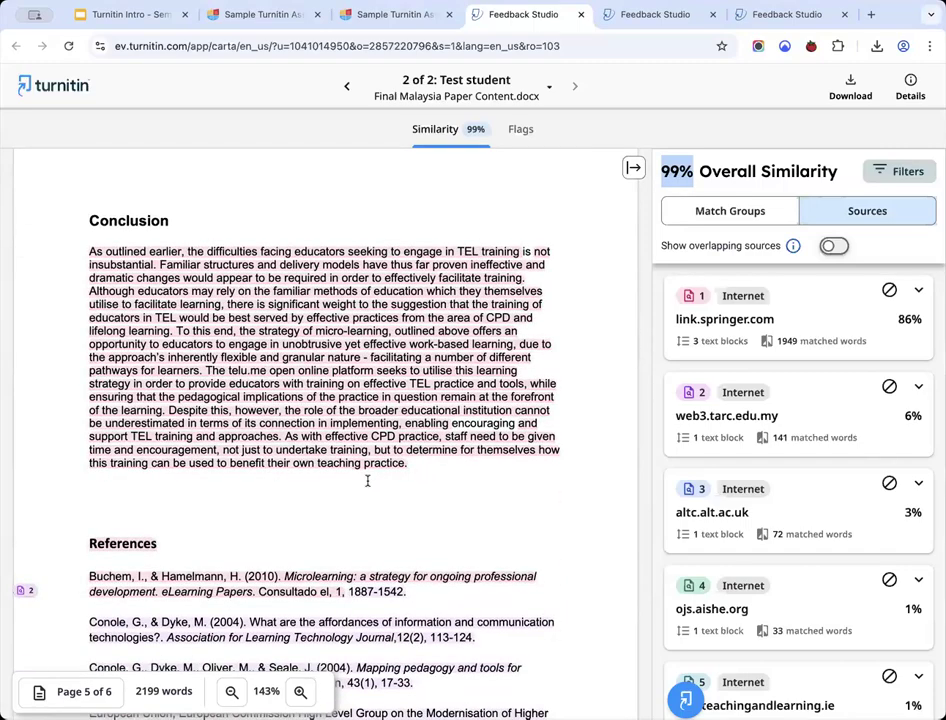
- Inspect the source details for the link.springer.com and web3.tarc.edu.my matches, and read the matched references through to the last page
left_click(253, 384)
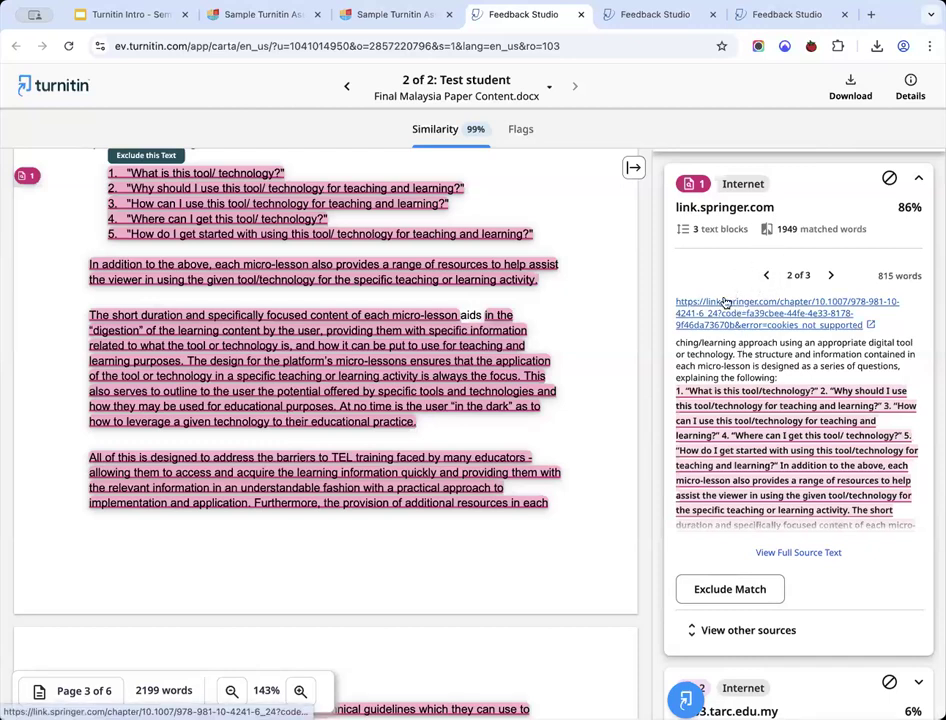
scroll(522, 305, "down", 15)
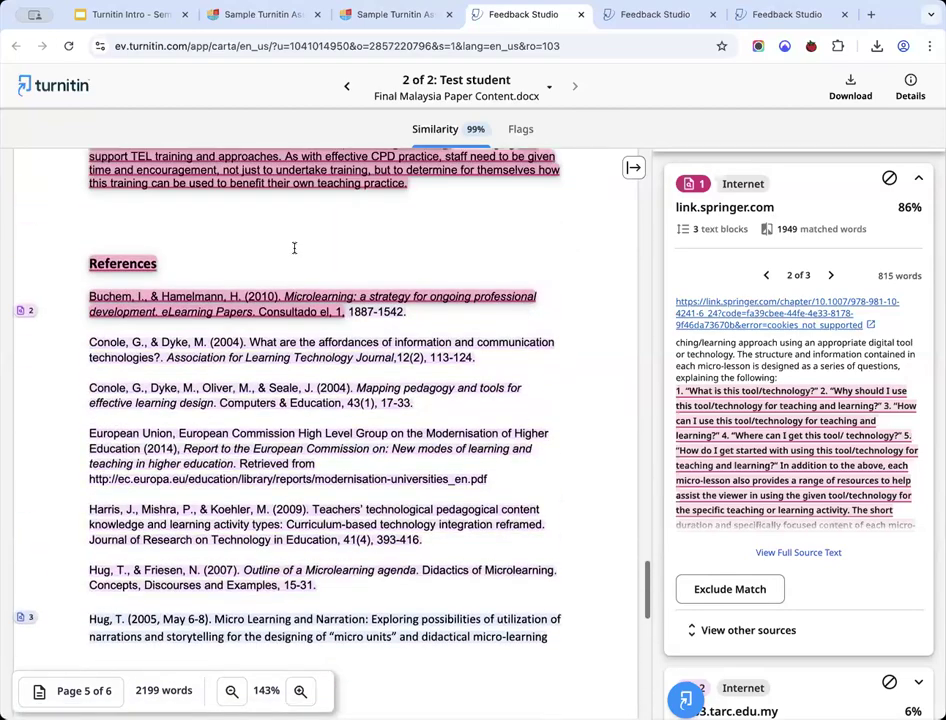
scroll(220, 185, "down", 2)
left_click(180, 258)
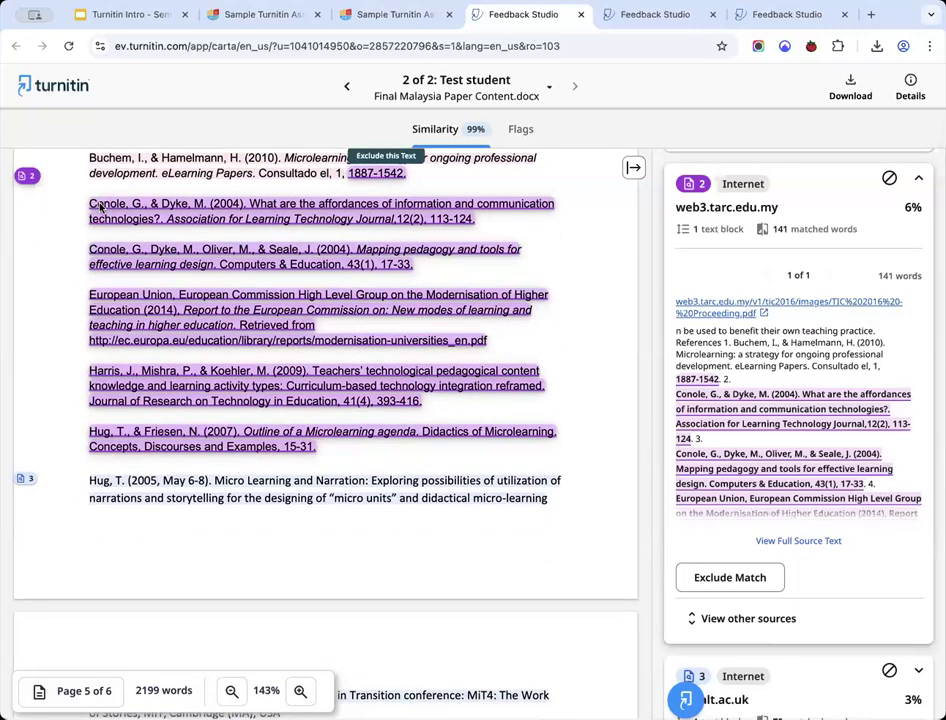
scroll(158, 272, "down", 3)
scroll(158, 302, "down", 3)
scroll(157, 303, "down", 2)
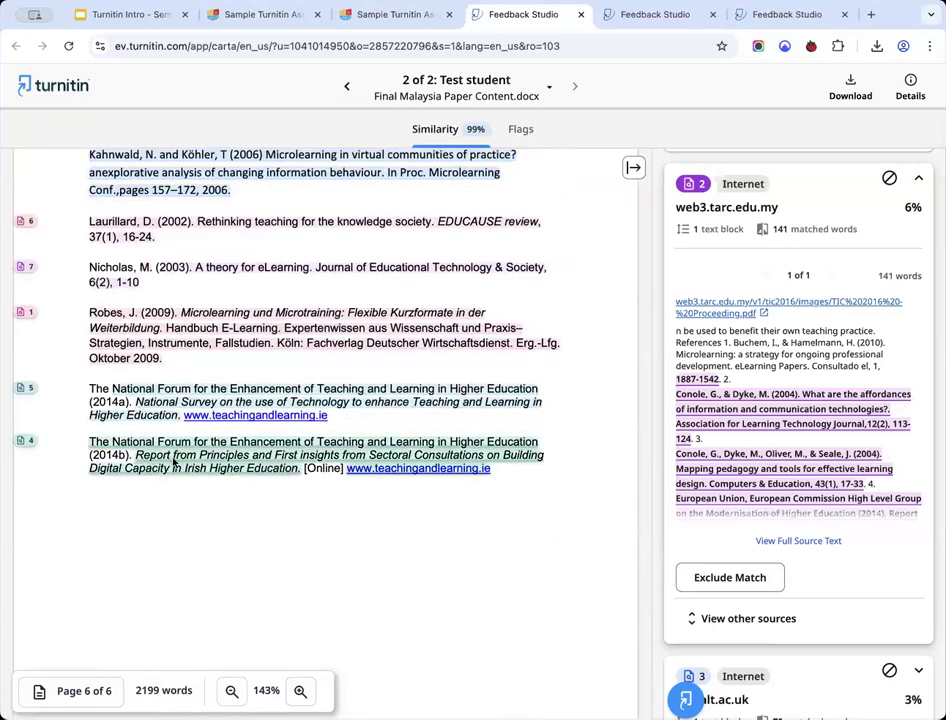
- Inspect the source match for the final 2014b reference, and open the match for "The 'TEL Tools' Project" section
left_click(172, 459)
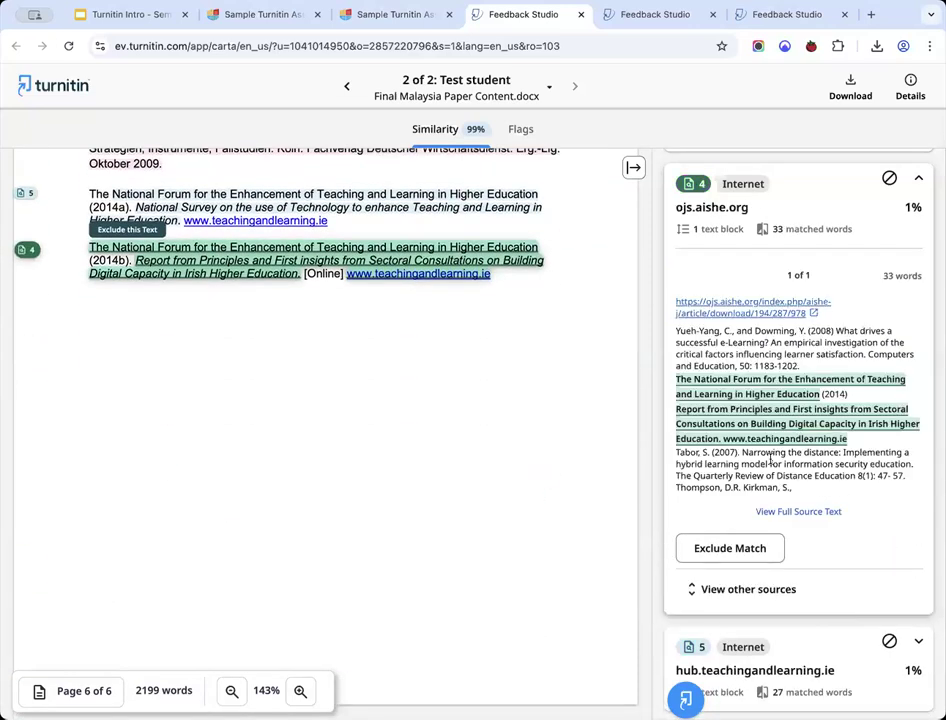
scroll(412, 403, "up", 20)
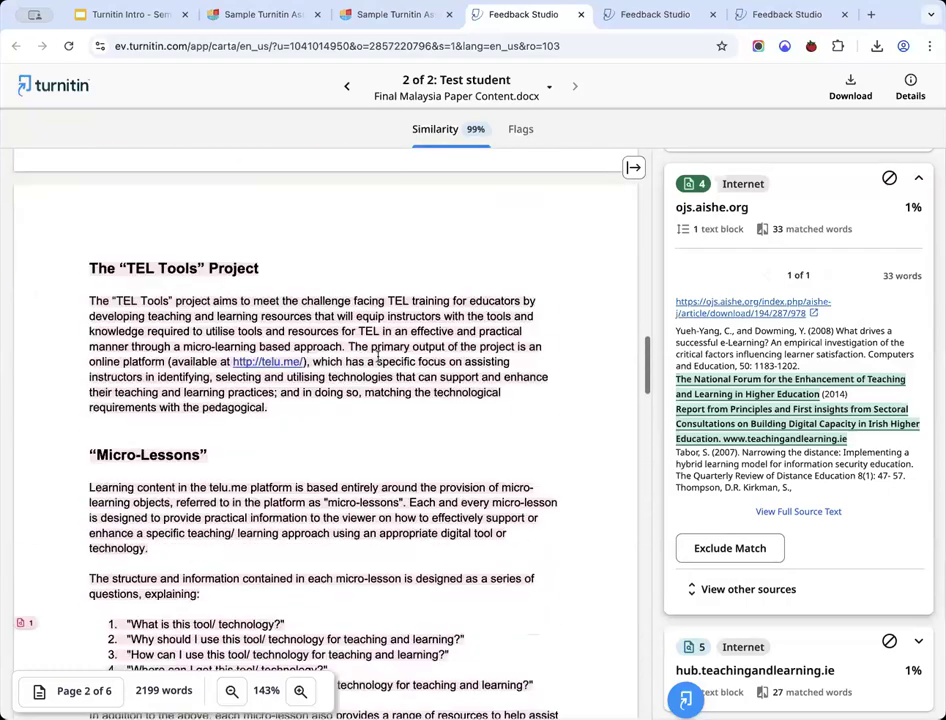
left_click(388, 330)
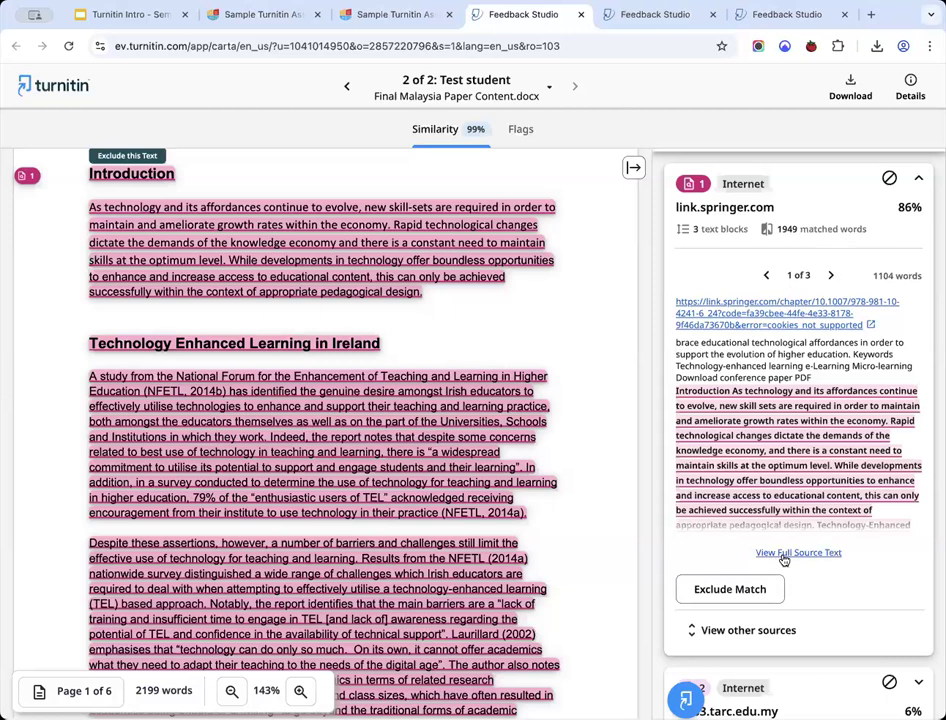
- Review the link.springer.com source details and go through all its matched text blocks in the paper
scroll(776, 400, "down", 1)
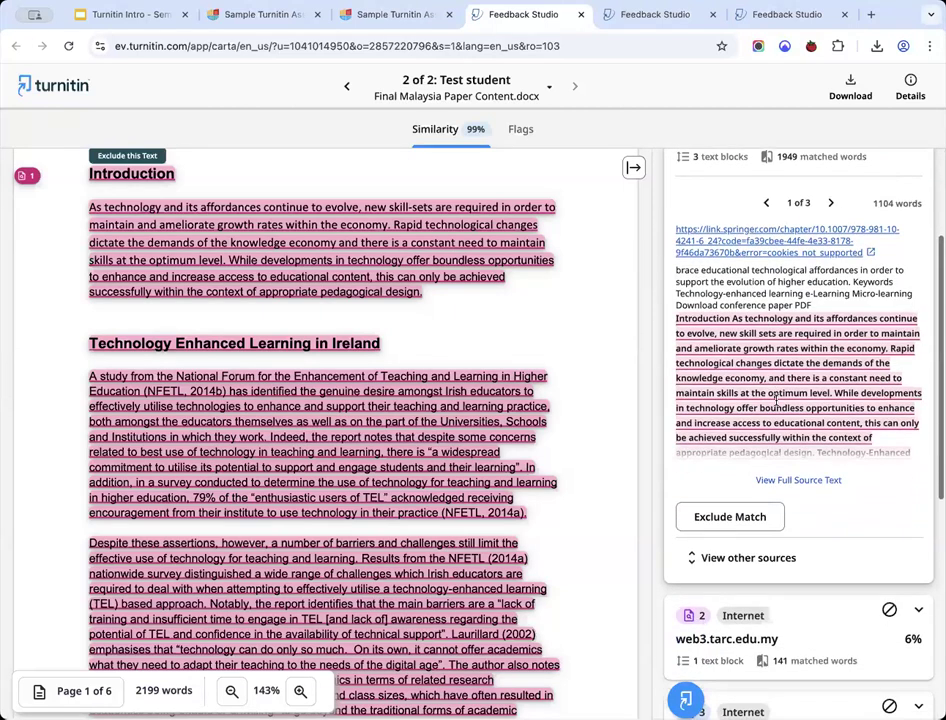
scroll(776, 400, "up", 1)
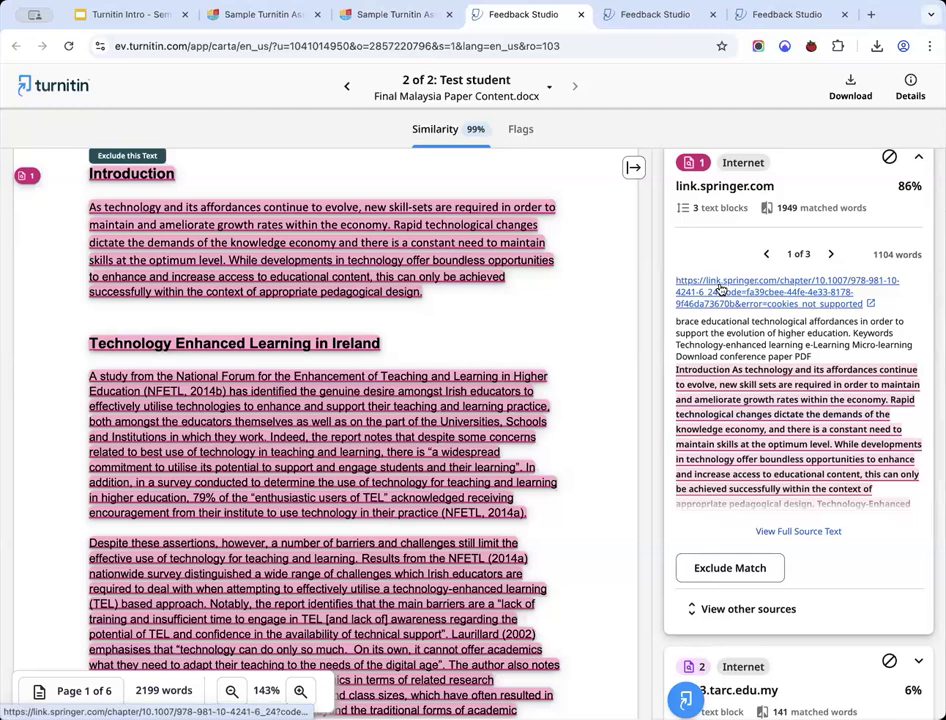
left_click(683, 190)
left_click(826, 207)
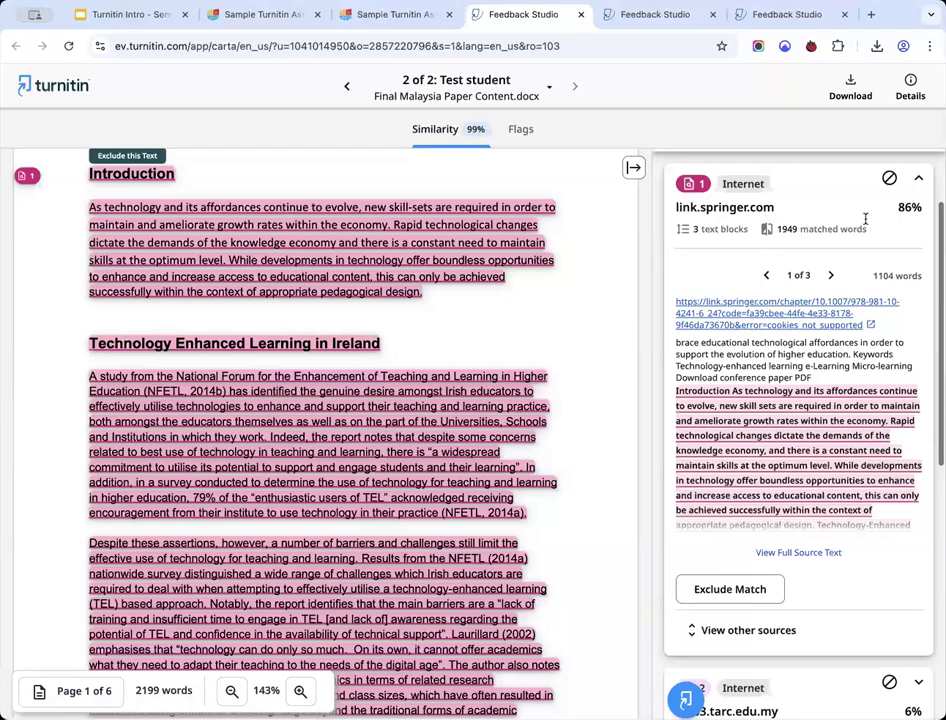
left_click(834, 278)
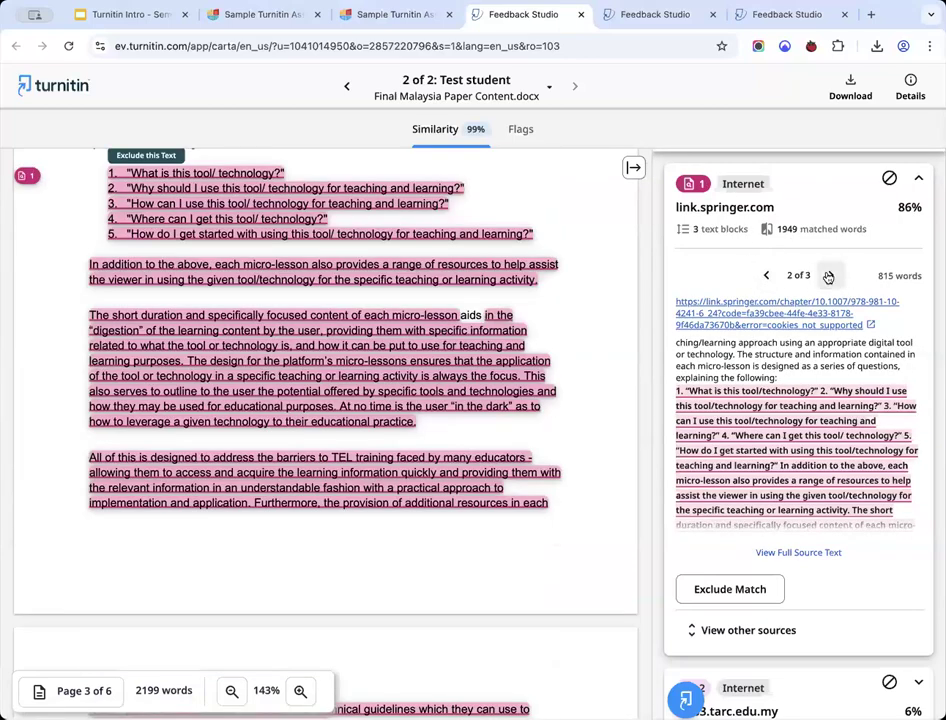
left_click(828, 276)
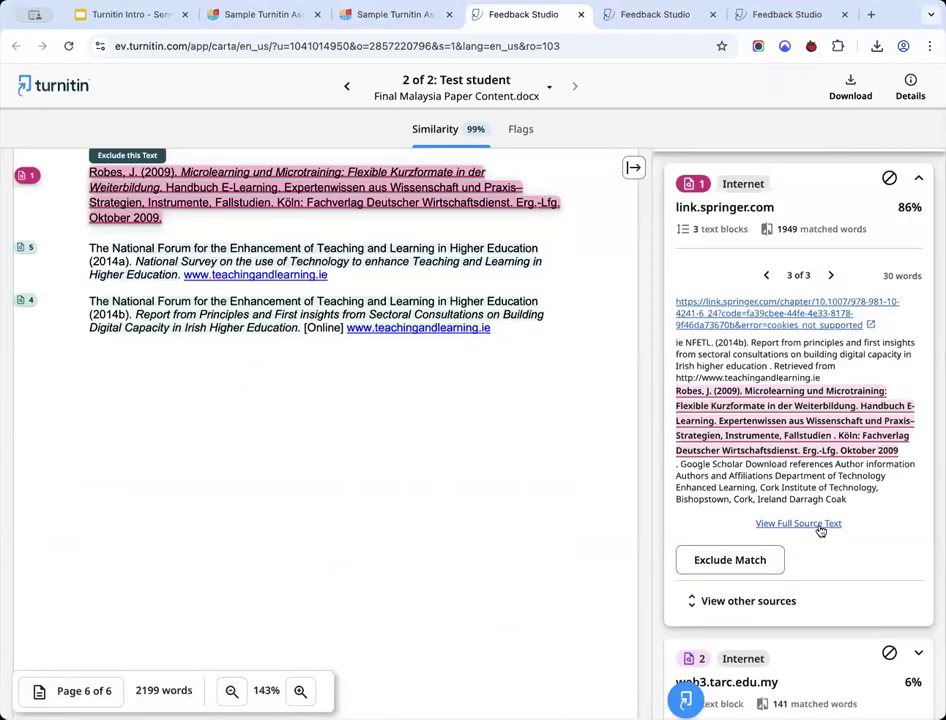
- View the full source text of the link.springer.com match, read through to its end, and close it
left_click(818, 524)
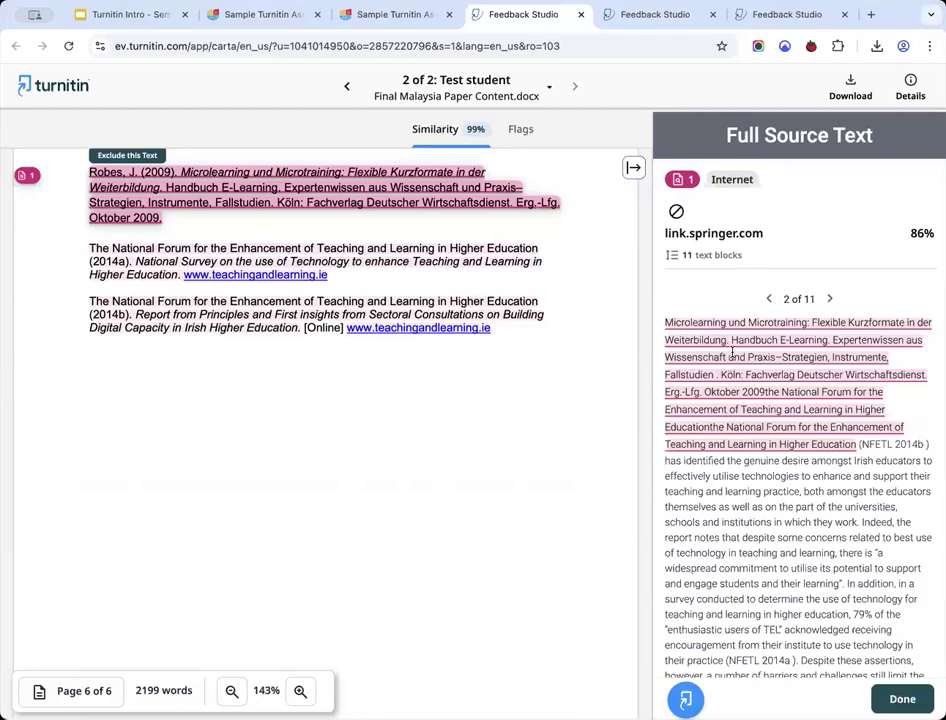
scroll(732, 352, "down", 10)
scroll(732, 352, "down", 20)
scroll(732, 352, "down", 15)
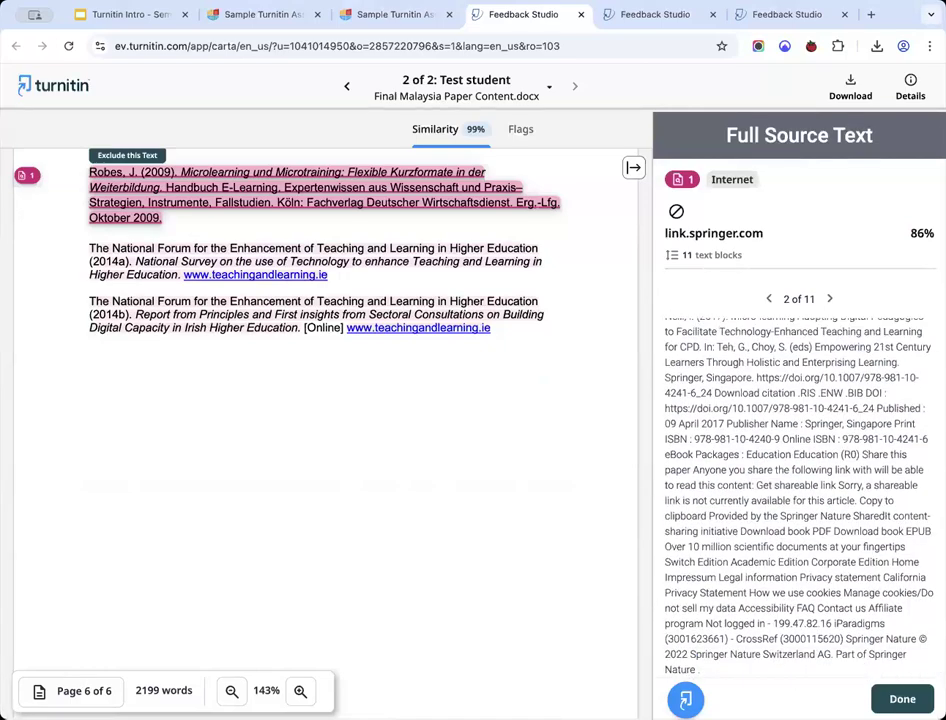
scroll(806, 421, "up", 20)
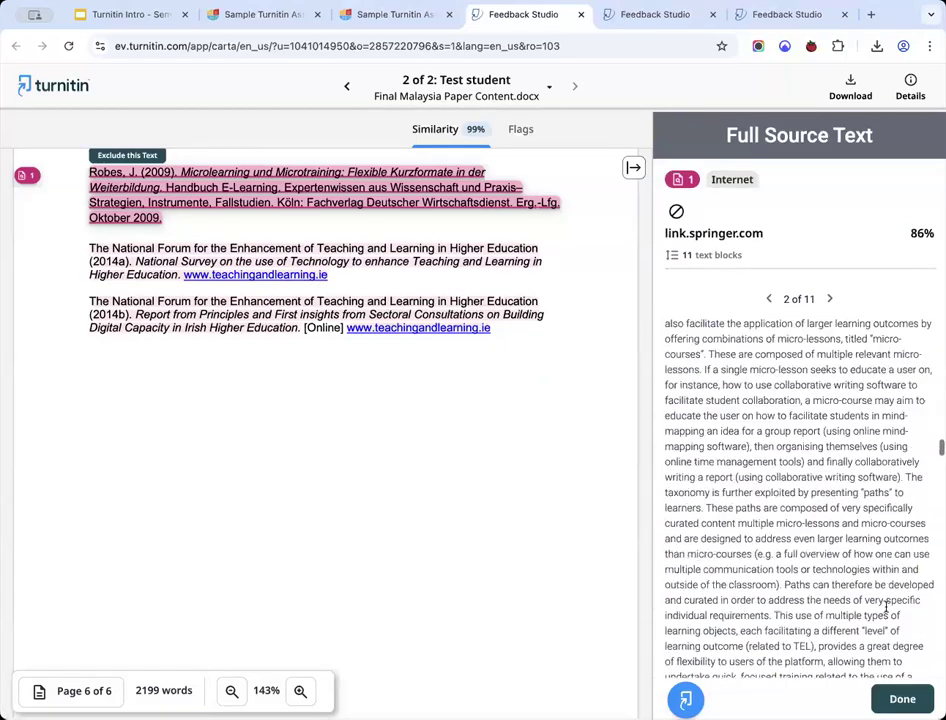
left_click(902, 699)
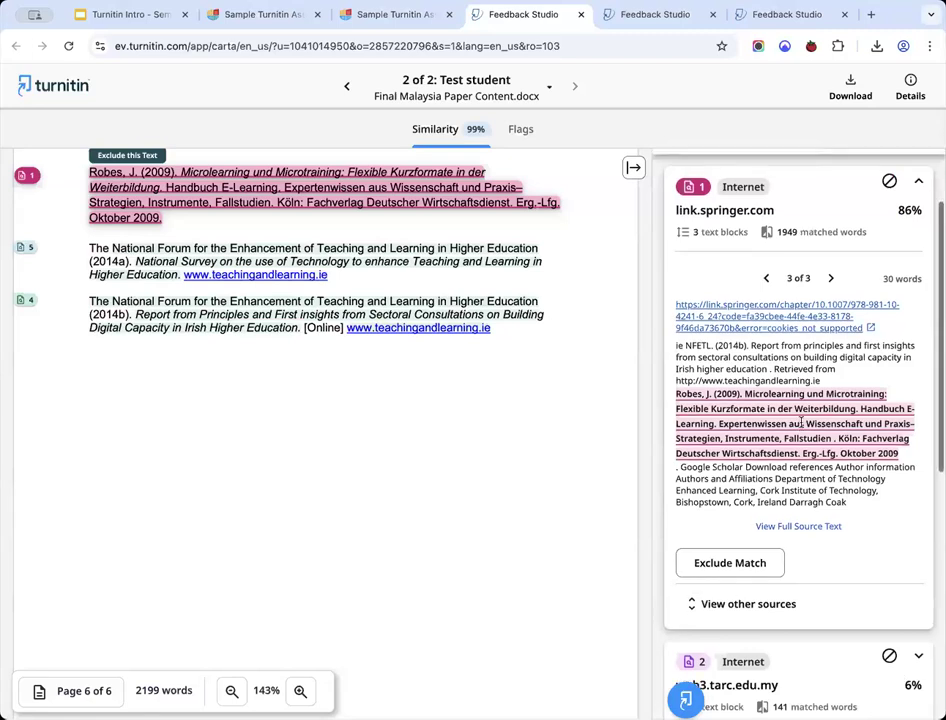
- Show the similarity report by match groups and check how the reference list is highlighted
scroll(801, 428, "down", 2)
scroll(751, 445, "up", 2)
scroll(751, 445, "down", 2)
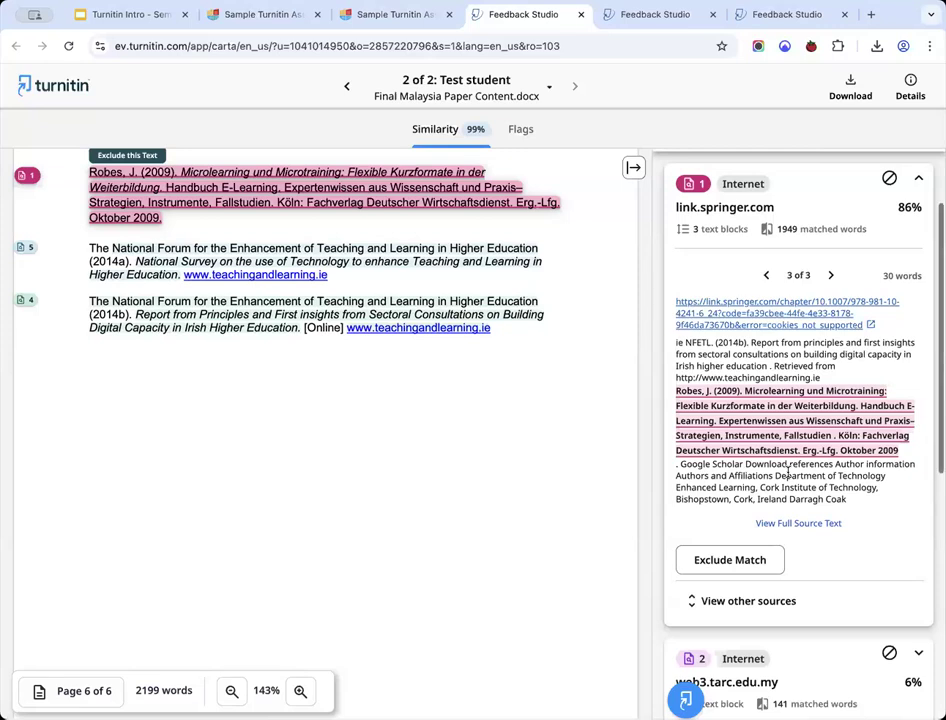
scroll(758, 310, "up", 2)
left_click(730, 210)
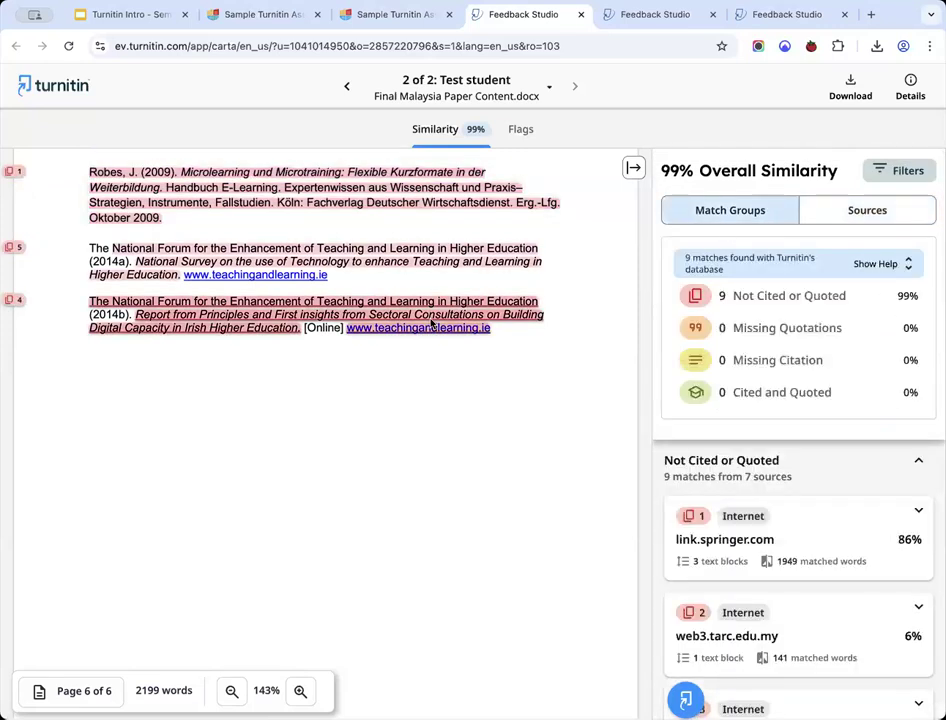
scroll(430, 320, "up", 4)
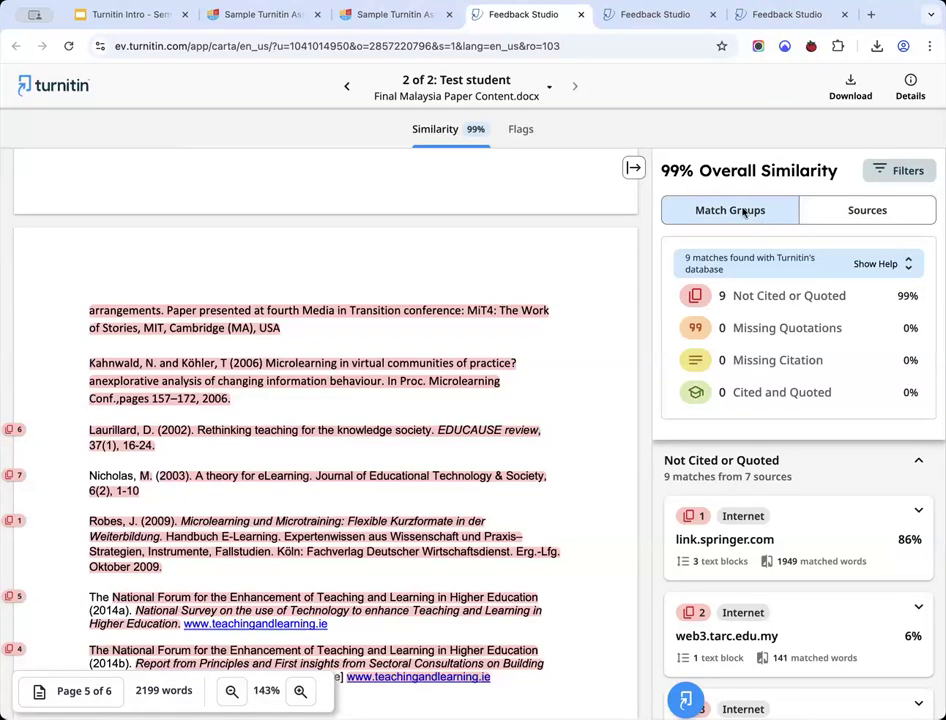
- Show the report by sources and look through the whole list of matched websites
left_click(865, 212)
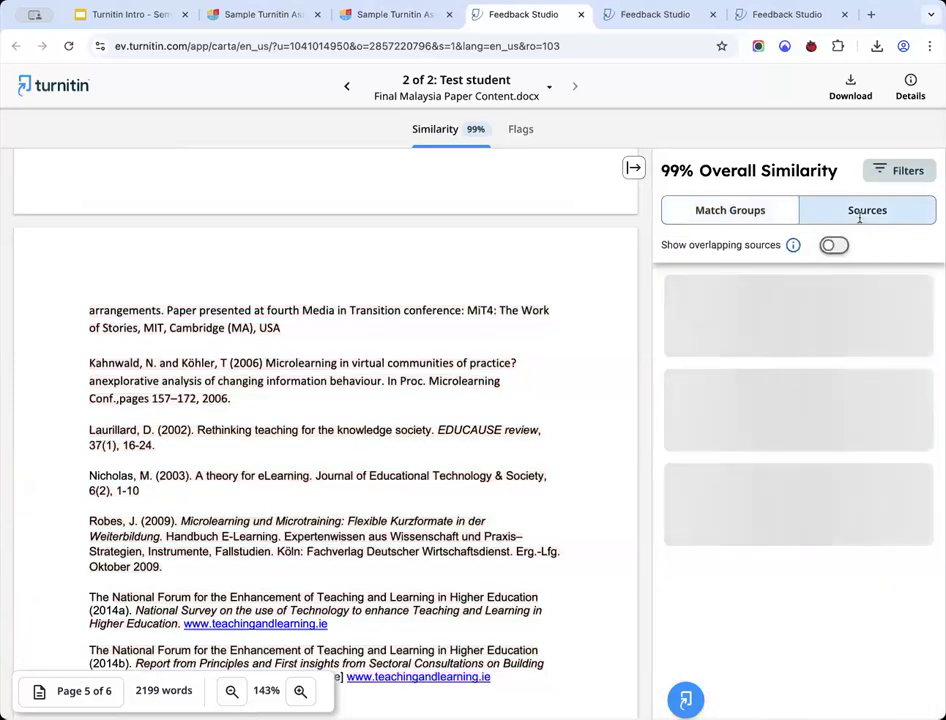
scroll(789, 326, "down", 3)
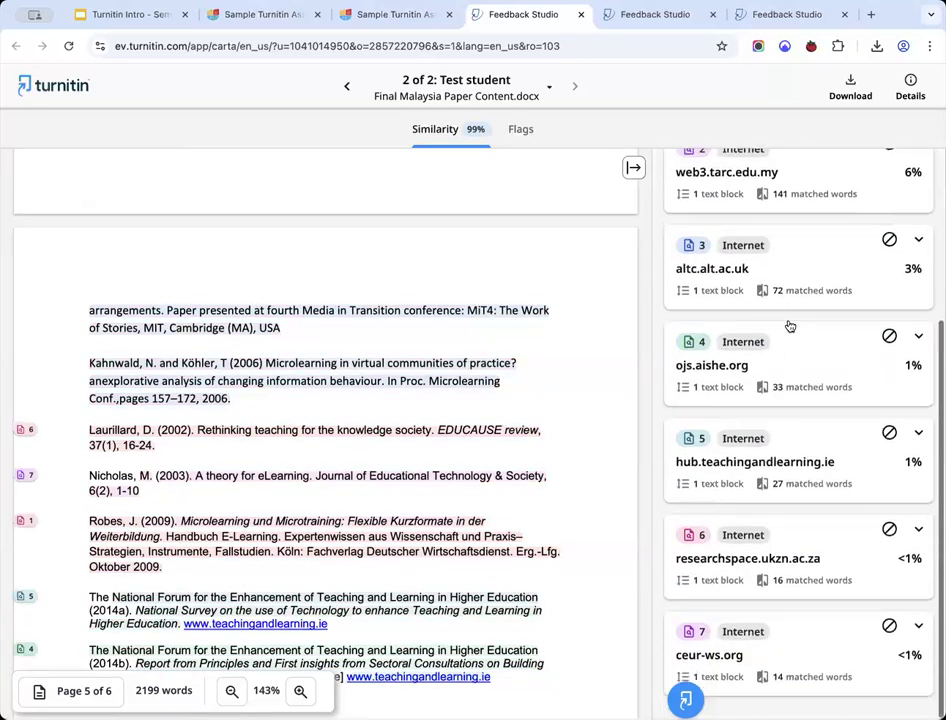
scroll(789, 326, "up", 3)
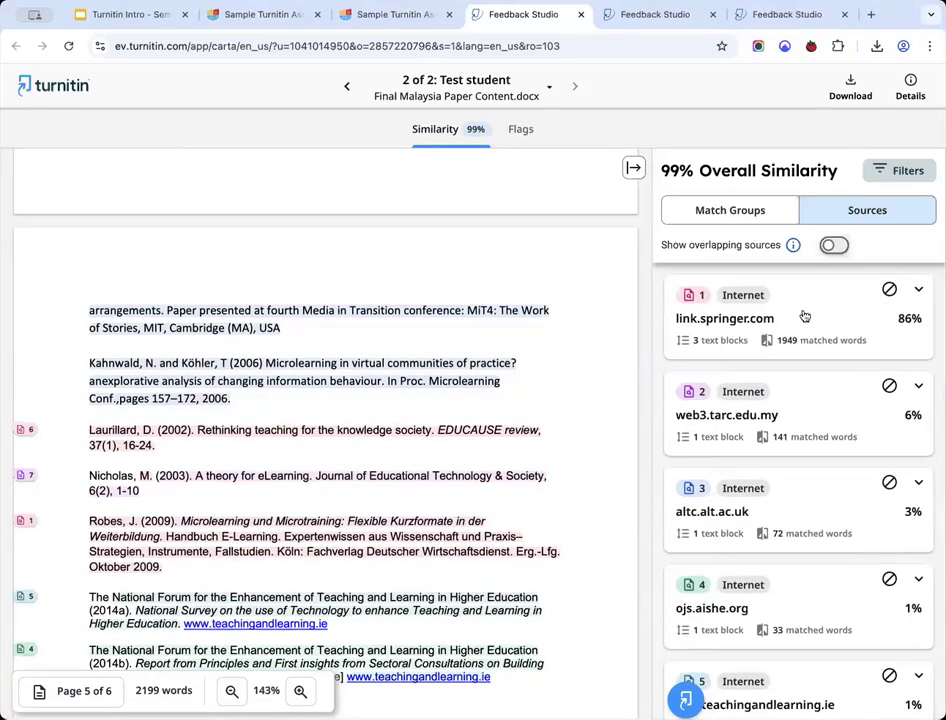
- Return to the match groups and review the citation and quotation categories with the sources under "Not Cited or Quoted"
left_click(731, 212)
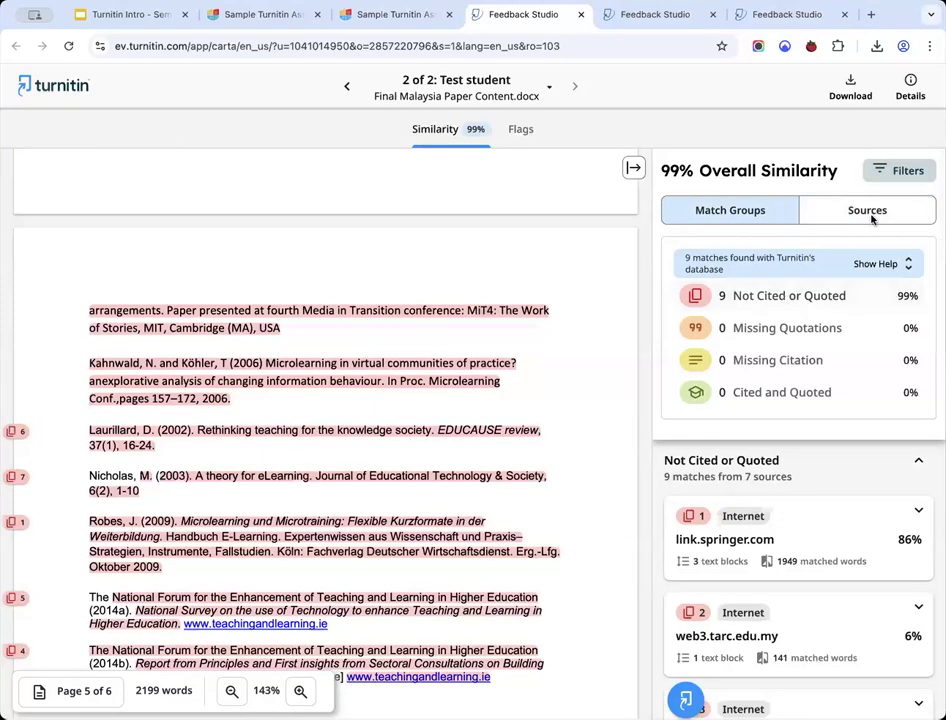
scroll(836, 387, "down", 2)
scroll(800, 370, "up", 2)
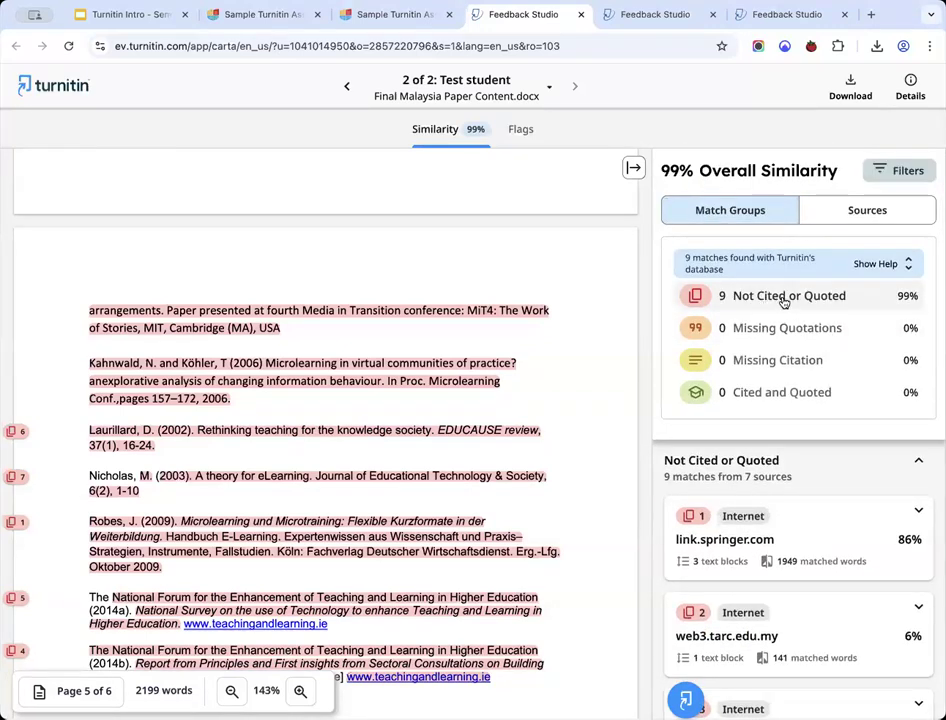
scroll(761, 404, "down", 2)
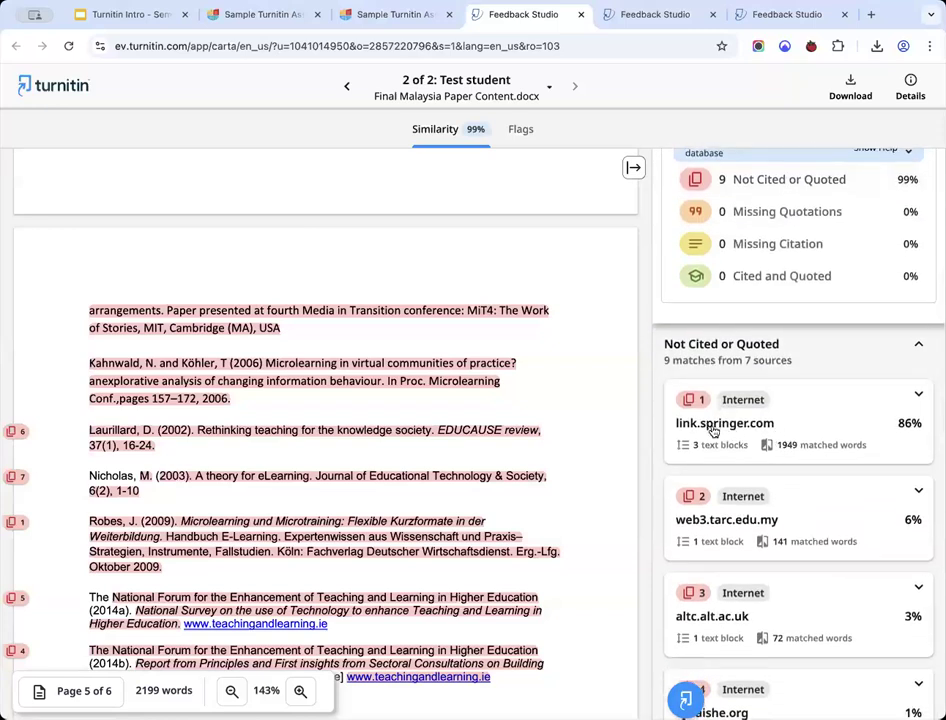
scroll(713, 430, "up", 2)
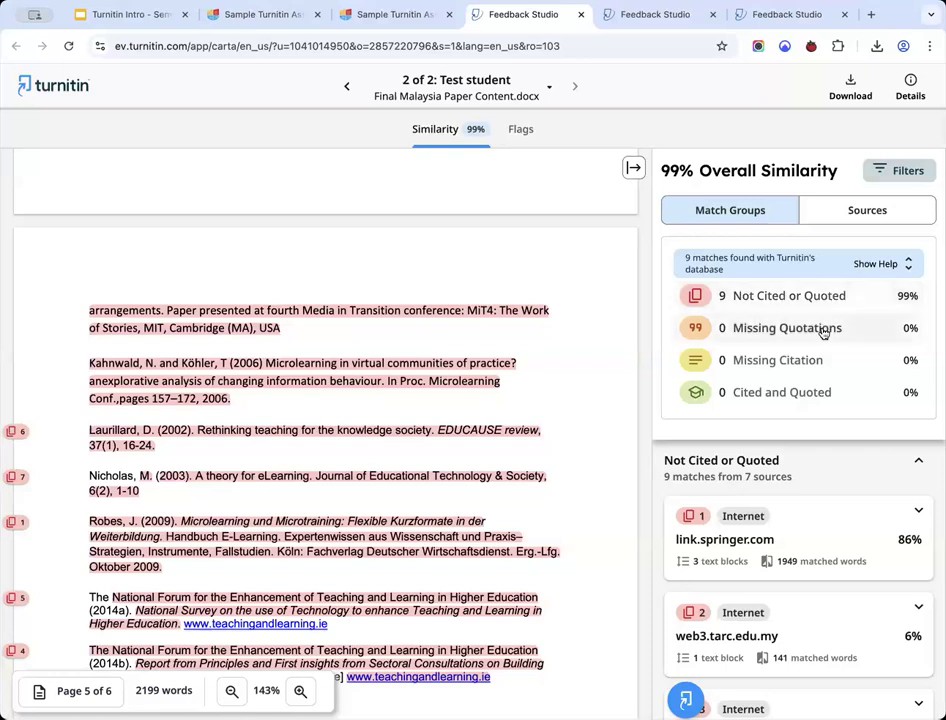
- Show the matched sources again, expand the link.springer.com entry to inspect its match, and collapse it
left_click(843, 209)
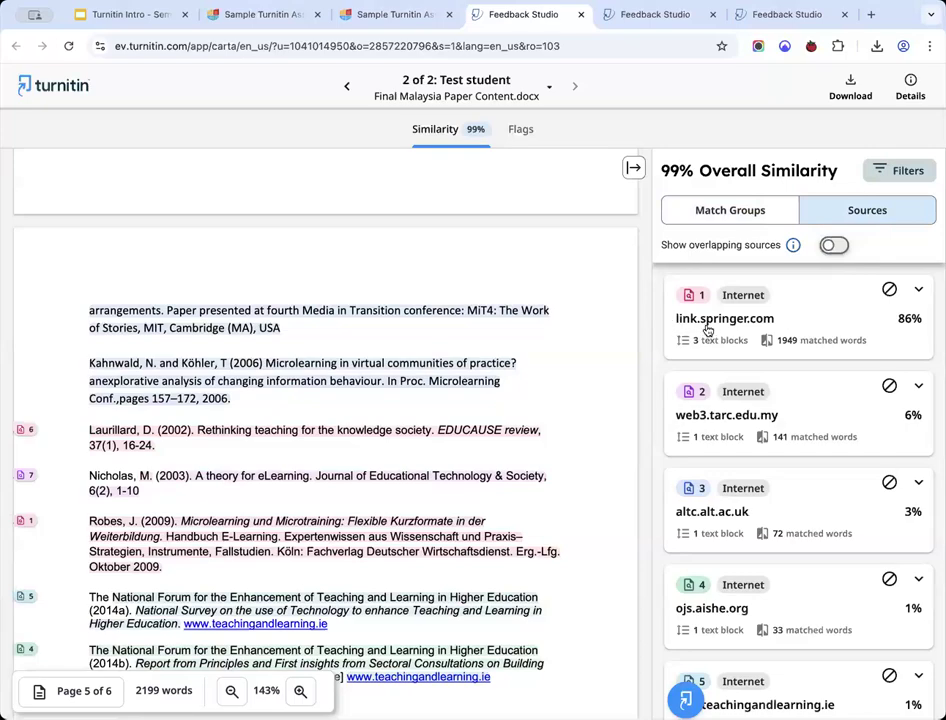
left_click(737, 327)
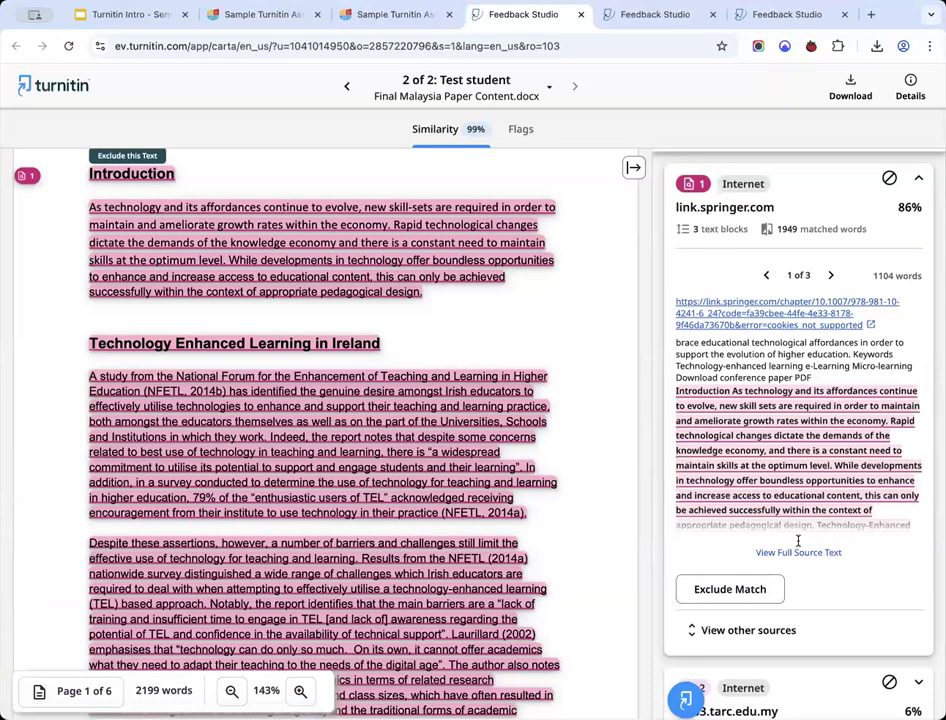
scroll(775, 336, "up", 2)
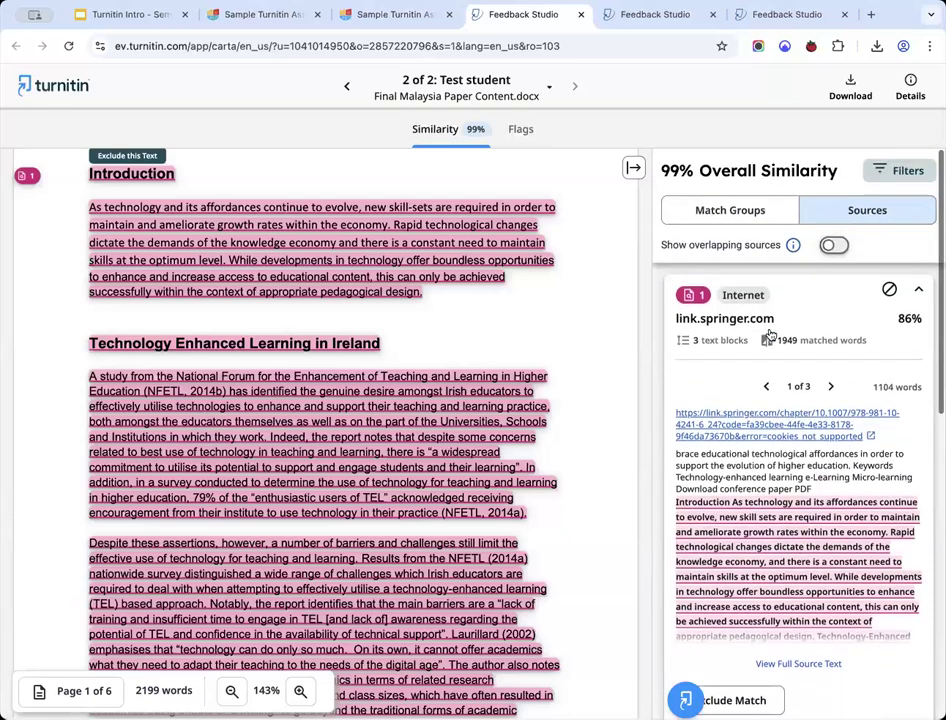
scroll(466, 316, "up", 2)
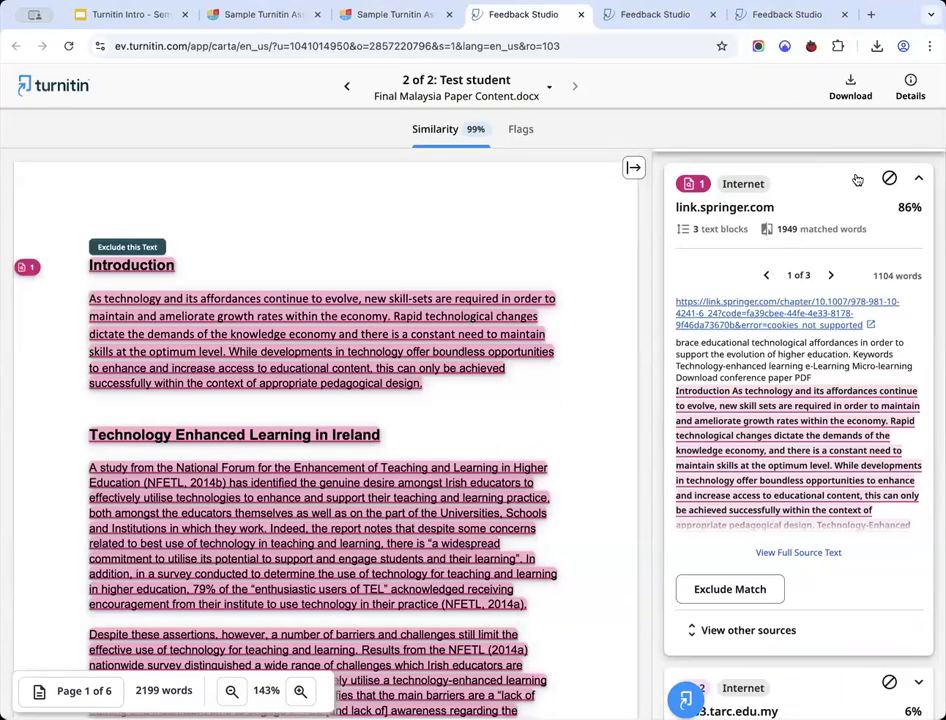
scroll(845, 190, "up", 2)
left_click(817, 305)
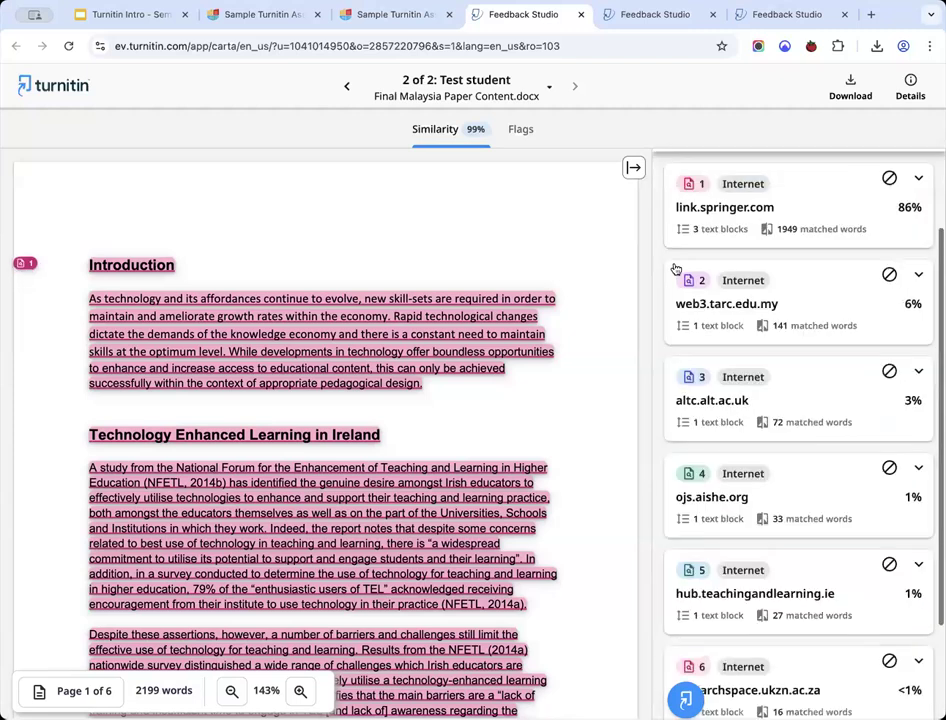
scroll(824, 249, "up", 2)
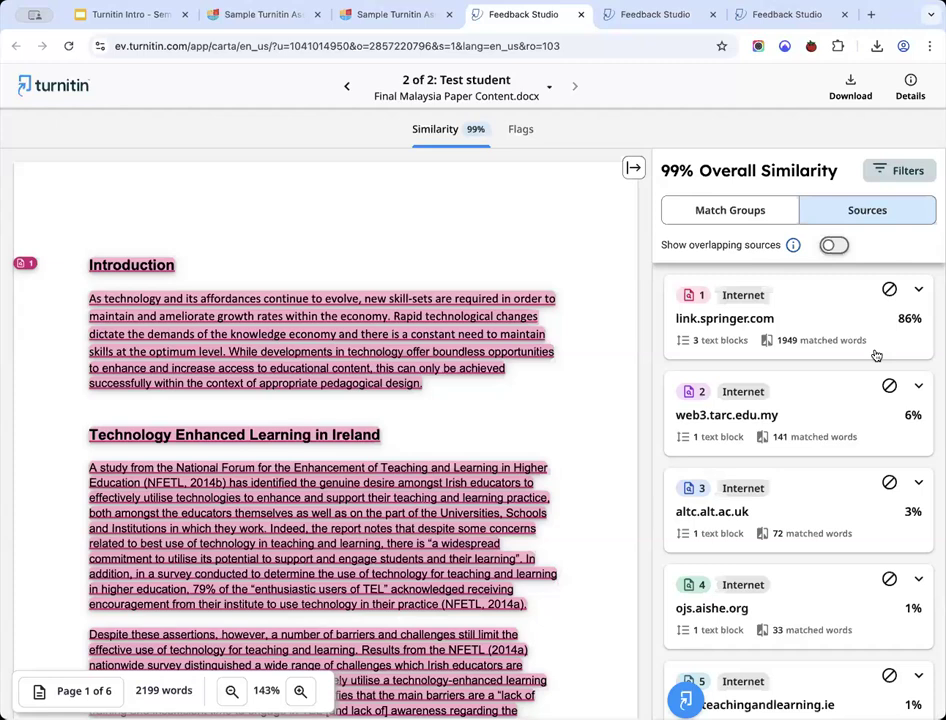
- Examine the highlighted text from the introduction to the "Micro-learning" section and open the source details for that highlight
scroll(335, 341, "down", 5)
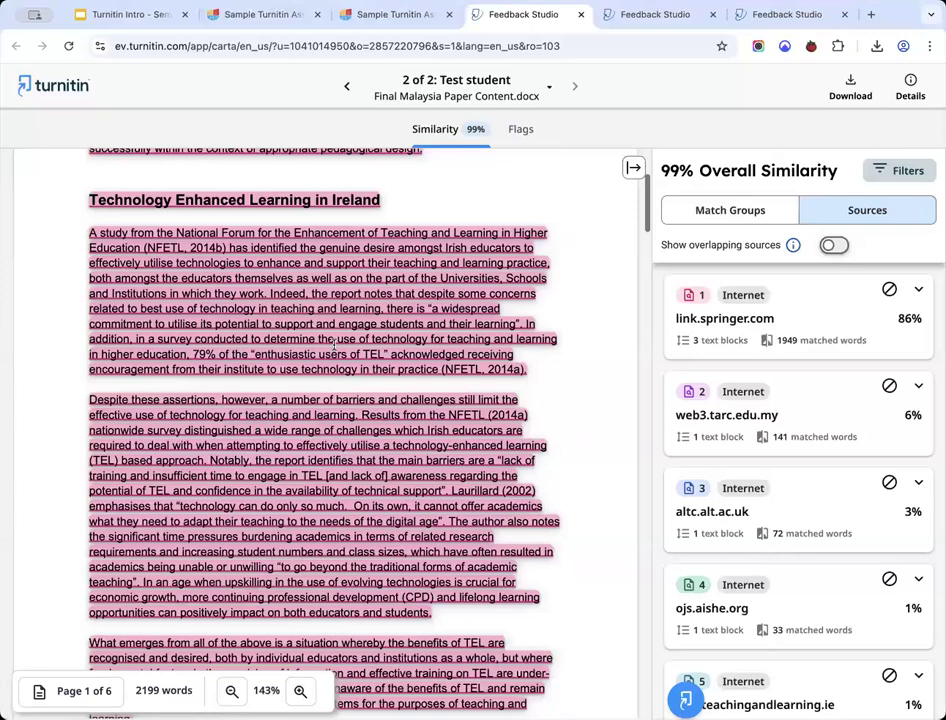
scroll(334, 343, "up", 5)
scroll(334, 343, "down", 15)
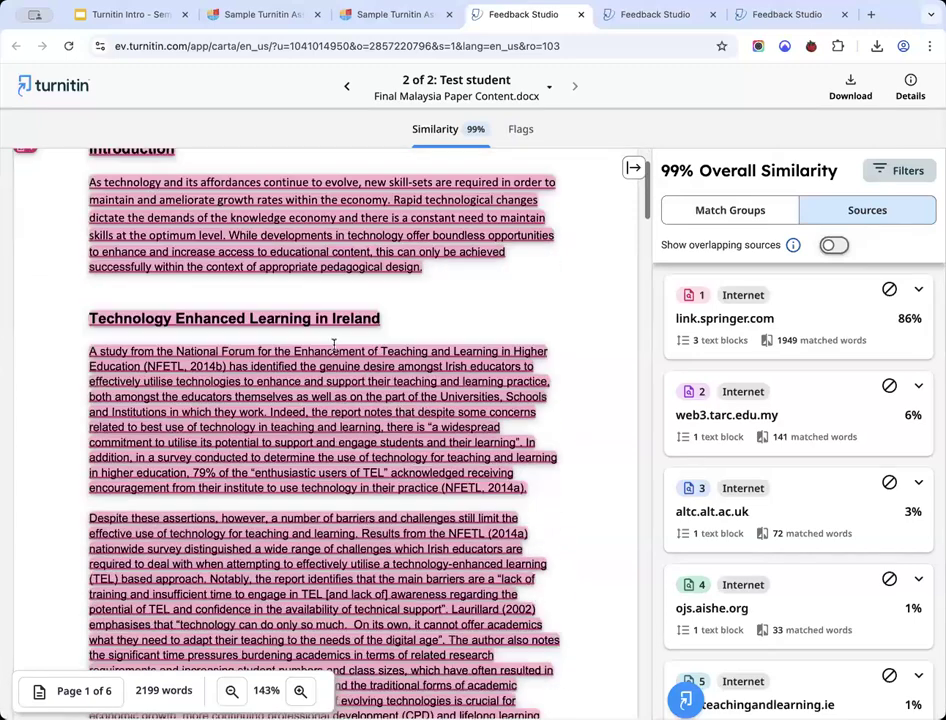
scroll(334, 344, "down", 6)
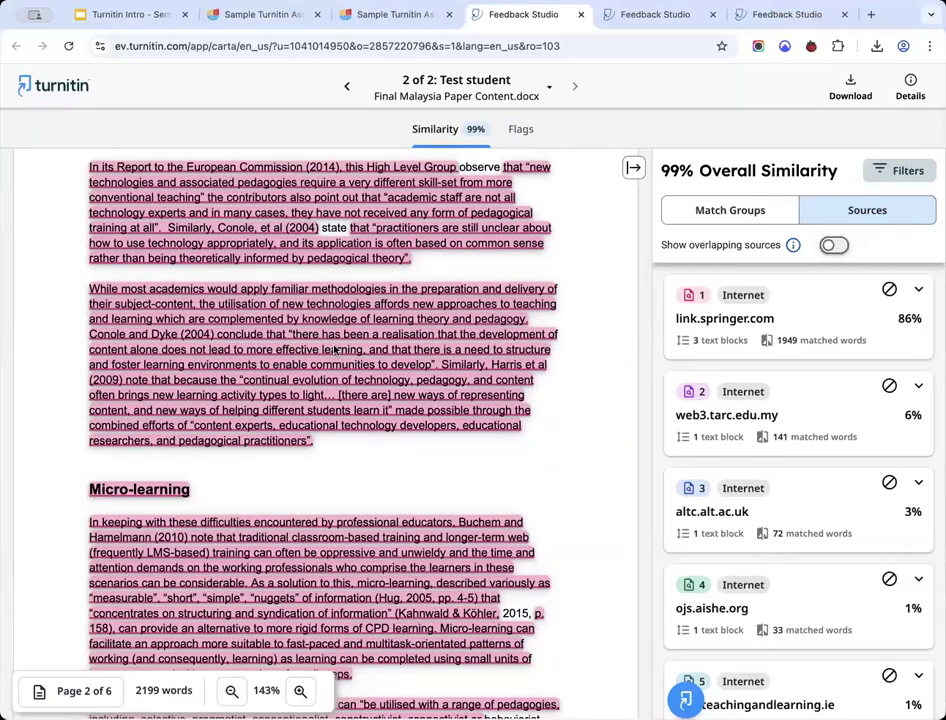
left_click(336, 349)
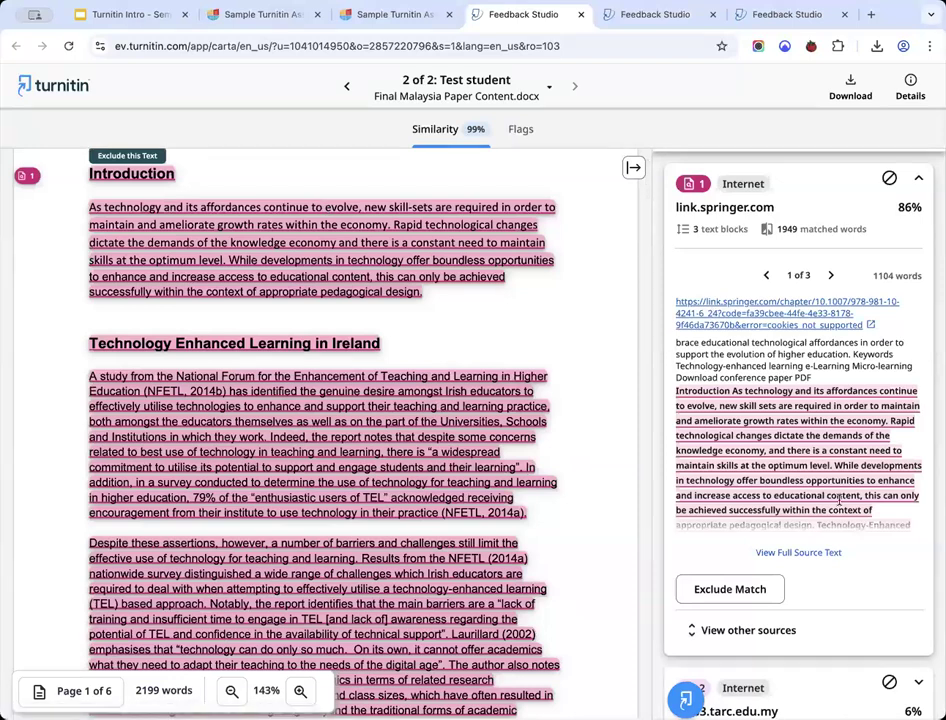
- Collapse the link.springer.com source details and expand them again from the sources list
scroll(750, 365, "up", 3)
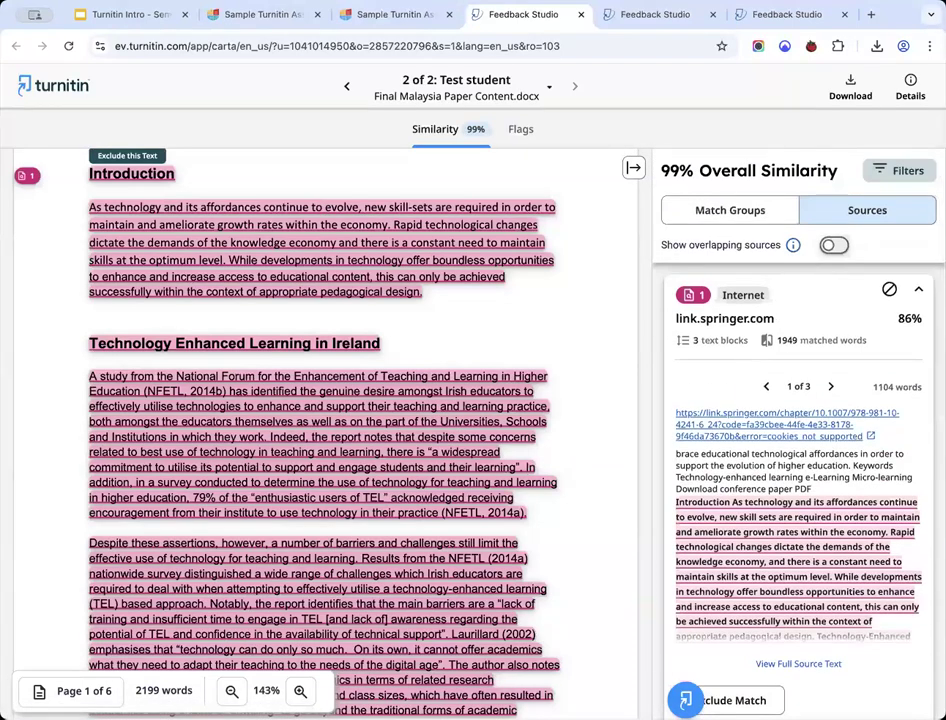
left_click(918, 289)
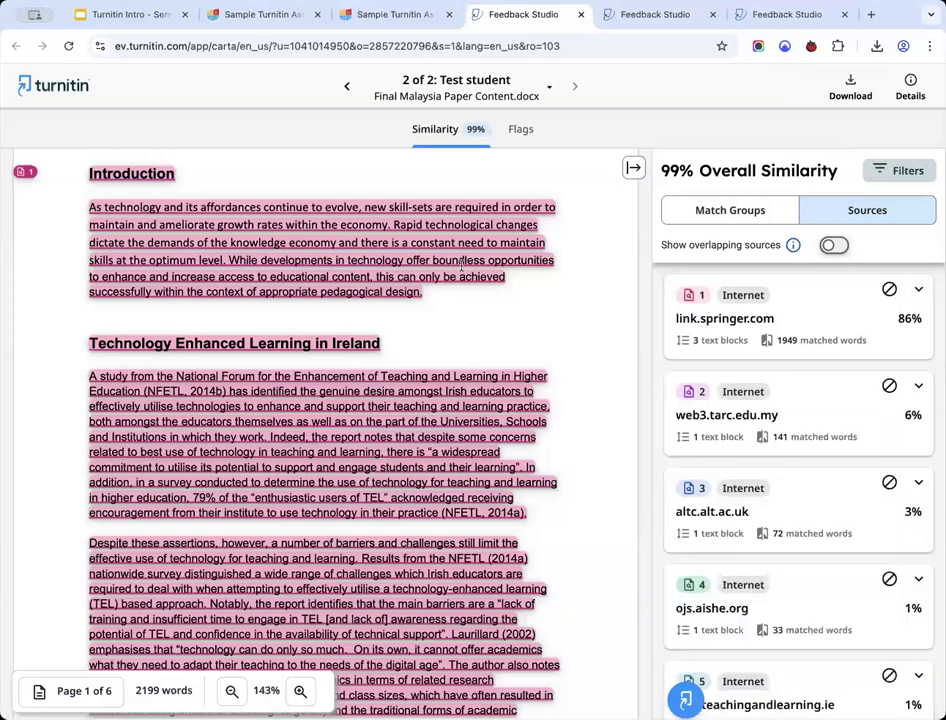
left_click(762, 326)
scroll(727, 216, "up", 1)
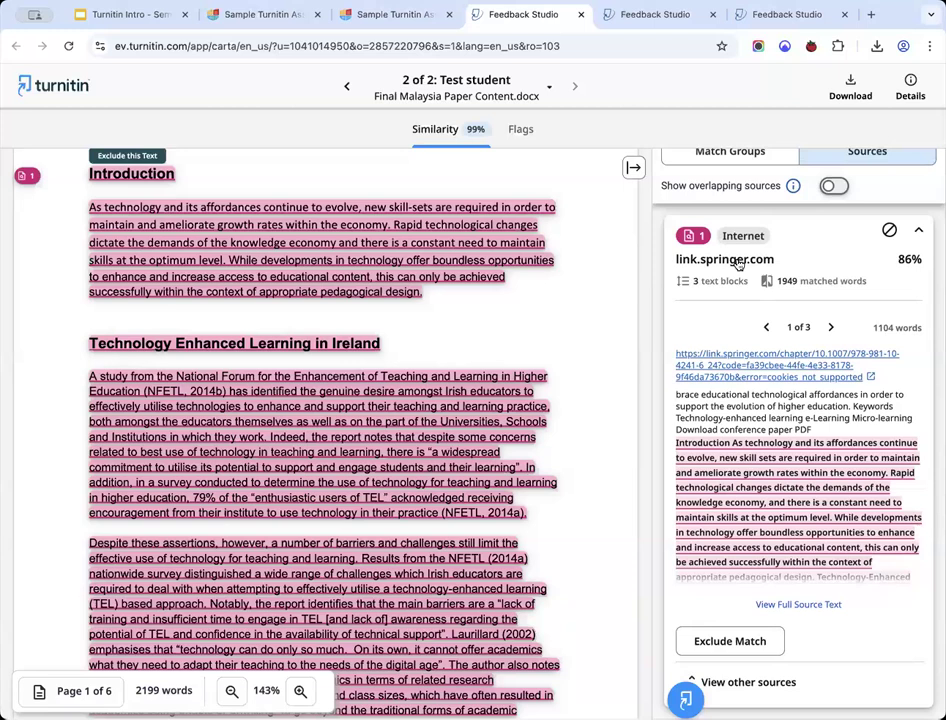
- Exclude the link.springer.com, web3.tarc.edu.my, educationdocbox.com, "Empowering 21st Century Learners" and altc.alt.ac.uk sources, plus the other top publication, and check the similarity score
left_click(889, 231)
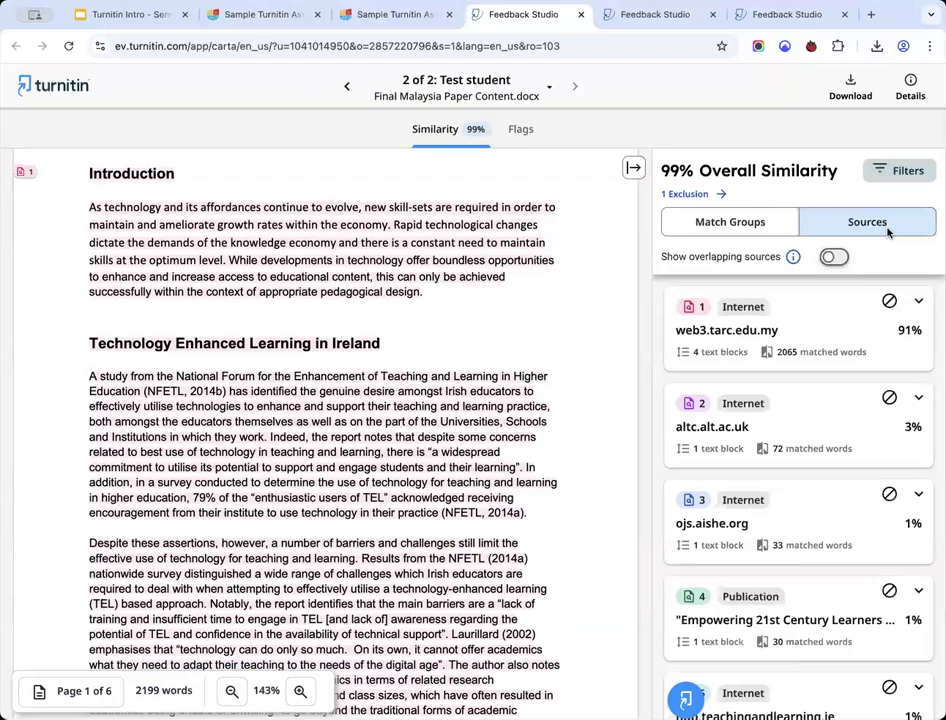
left_click(889, 301)
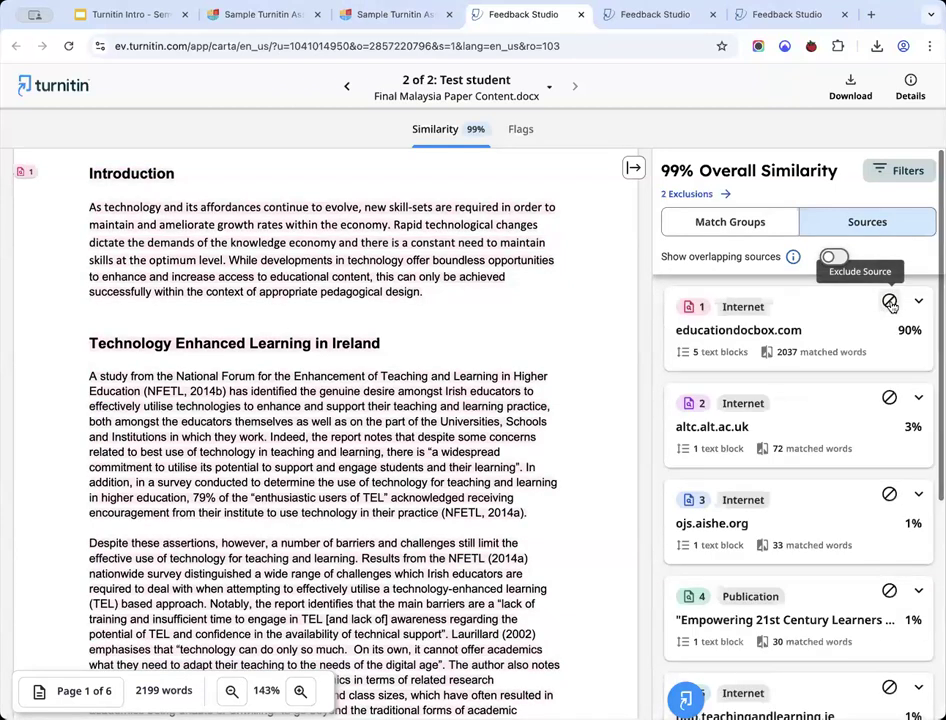
left_click(890, 302)
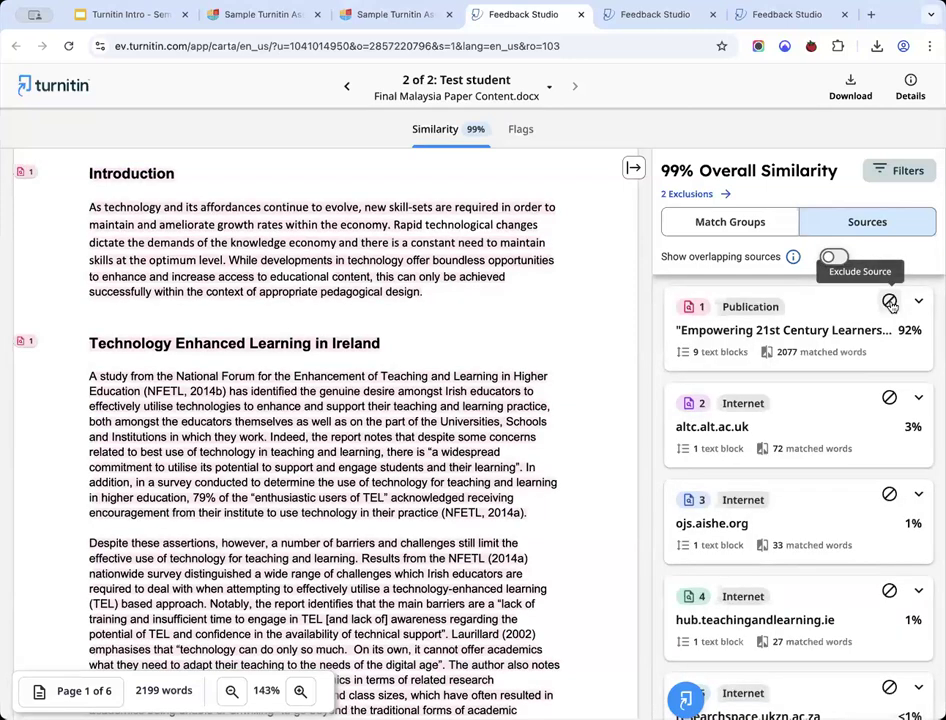
left_click(889, 302)
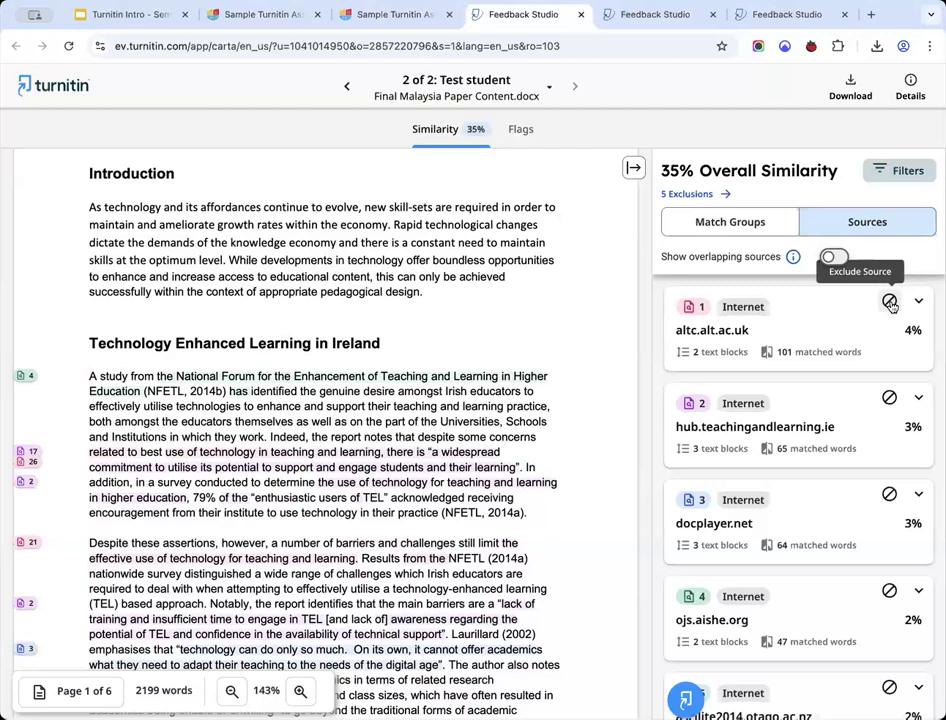
left_click(890, 302)
mouse_move(694, 171)
left_mouse_down()
mouse_move(661, 172)
mouse_move(683, 173)
left_mouse_up()
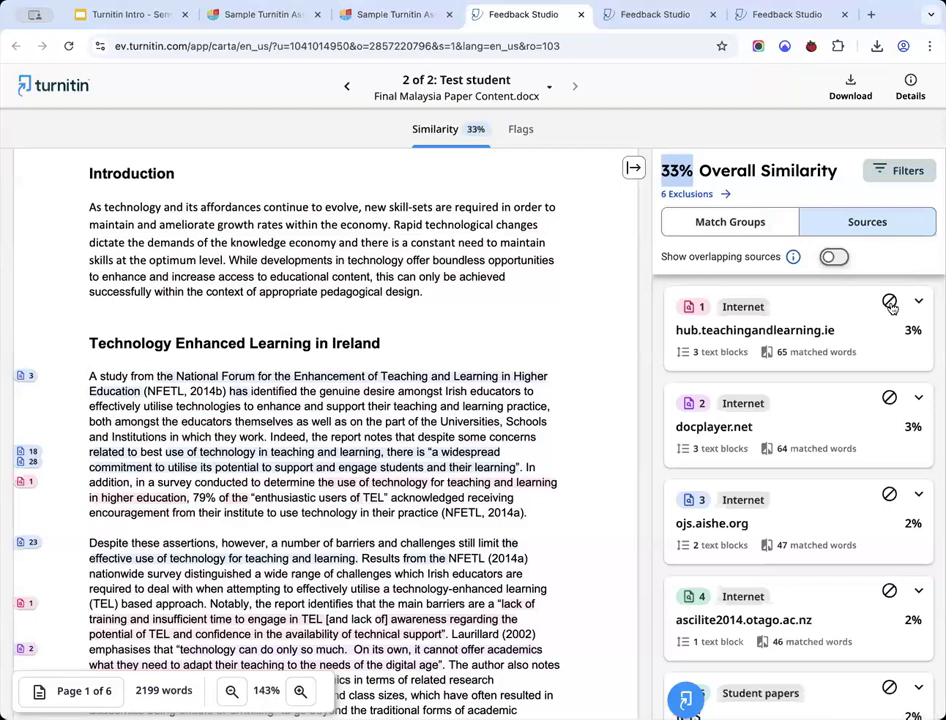
- Check the filters without changing them, re-include the "Empowering 21st Century Learners" publication from the exclusions, and exclude it again in the report
left_click(884, 176)
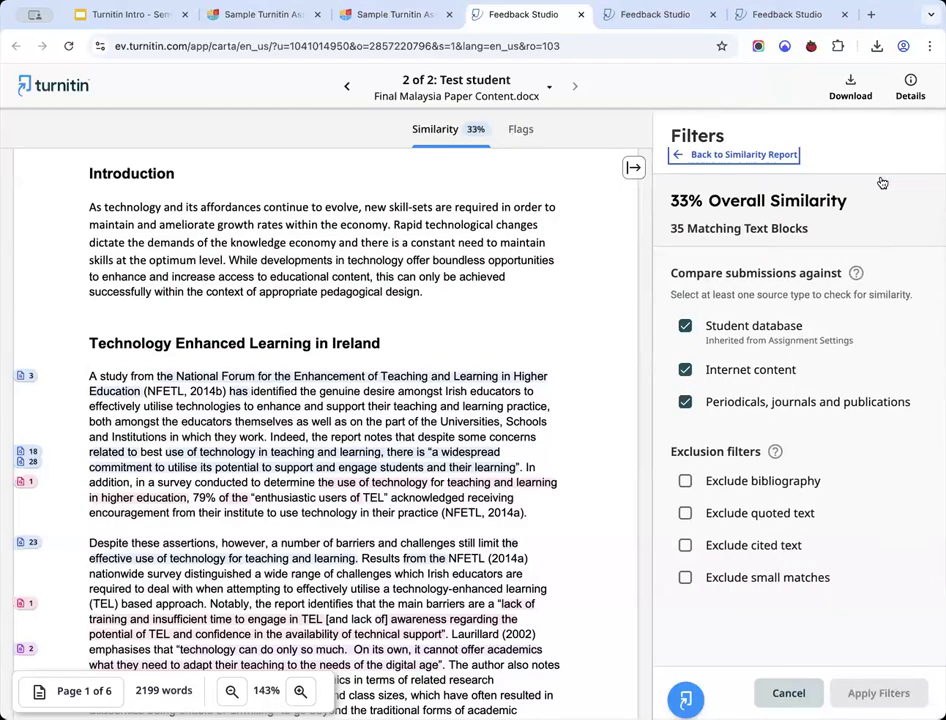
left_click(797, 690)
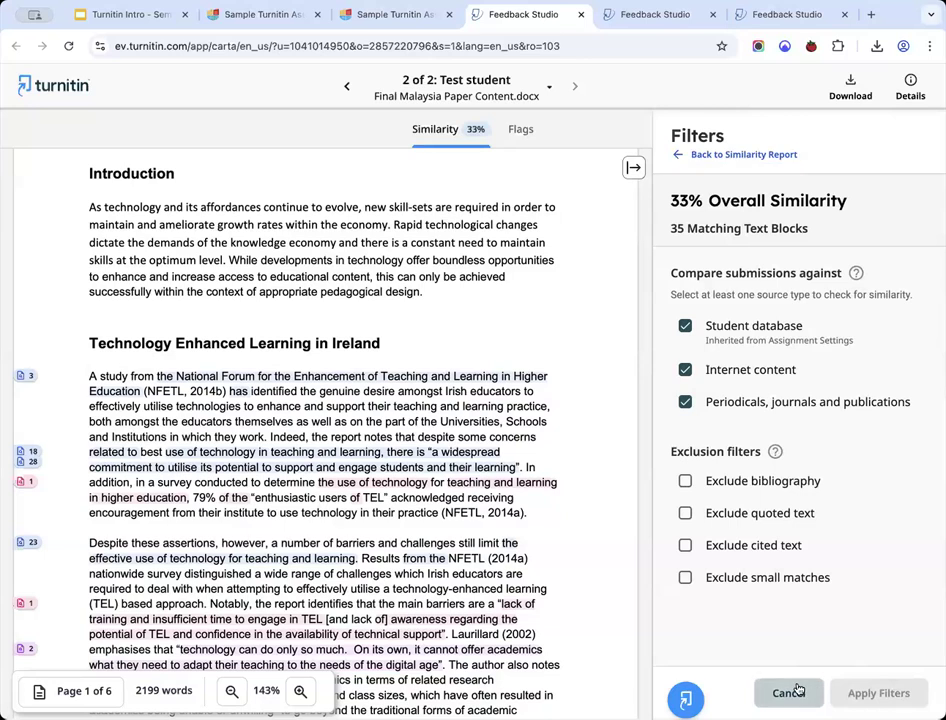
left_click(702, 195)
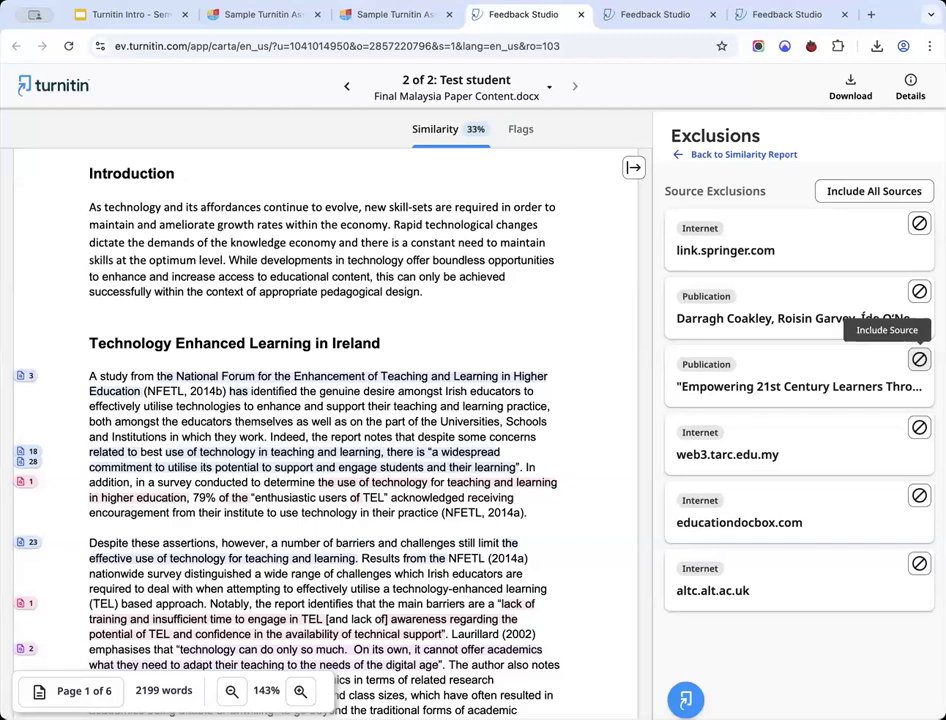
left_click(919, 359)
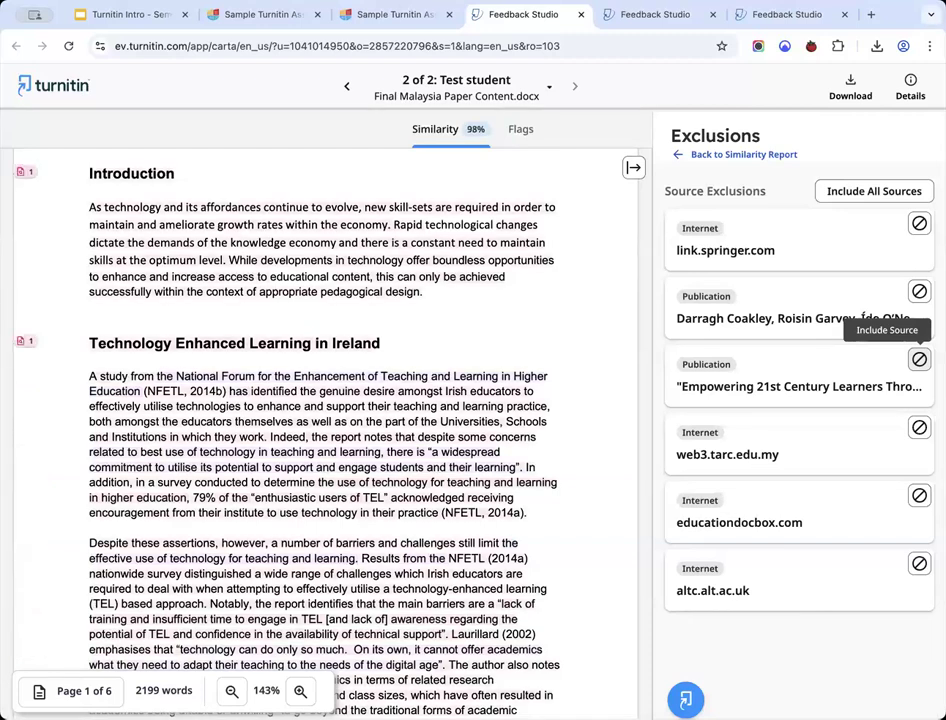
left_click(677, 154)
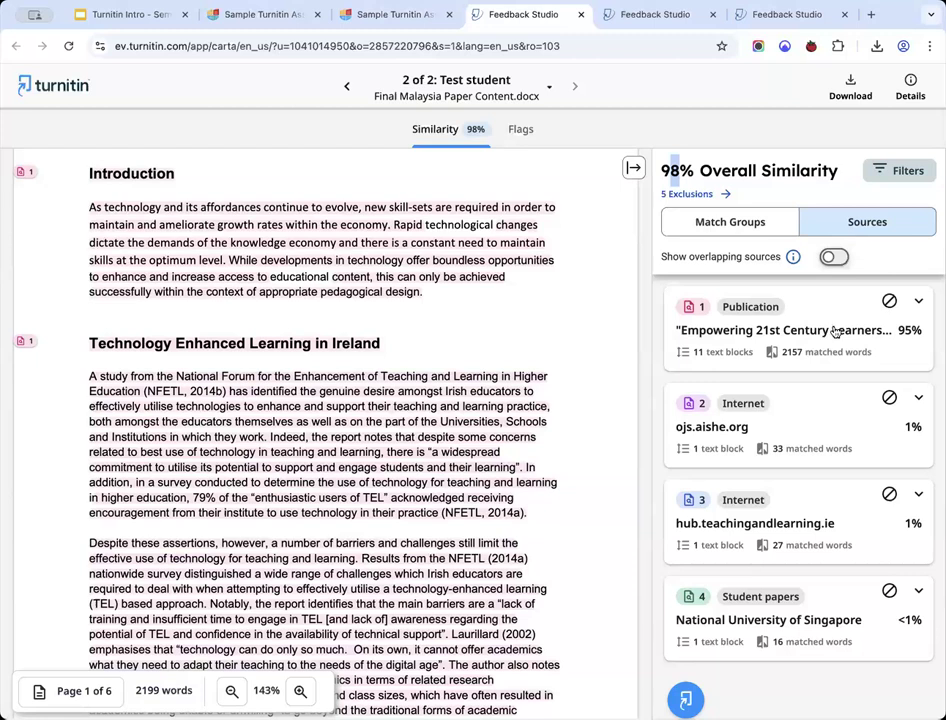
left_click(889, 300)
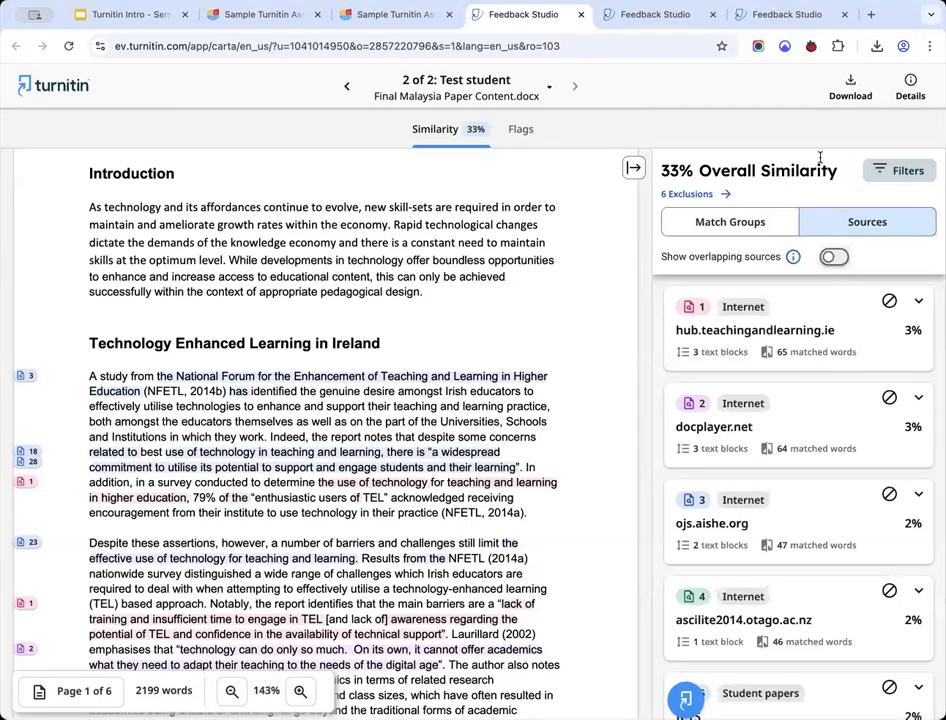
- Apply filters that exclude quoted text and cited text, check the overall similarity, and return to the similarity report
left_click(904, 170)
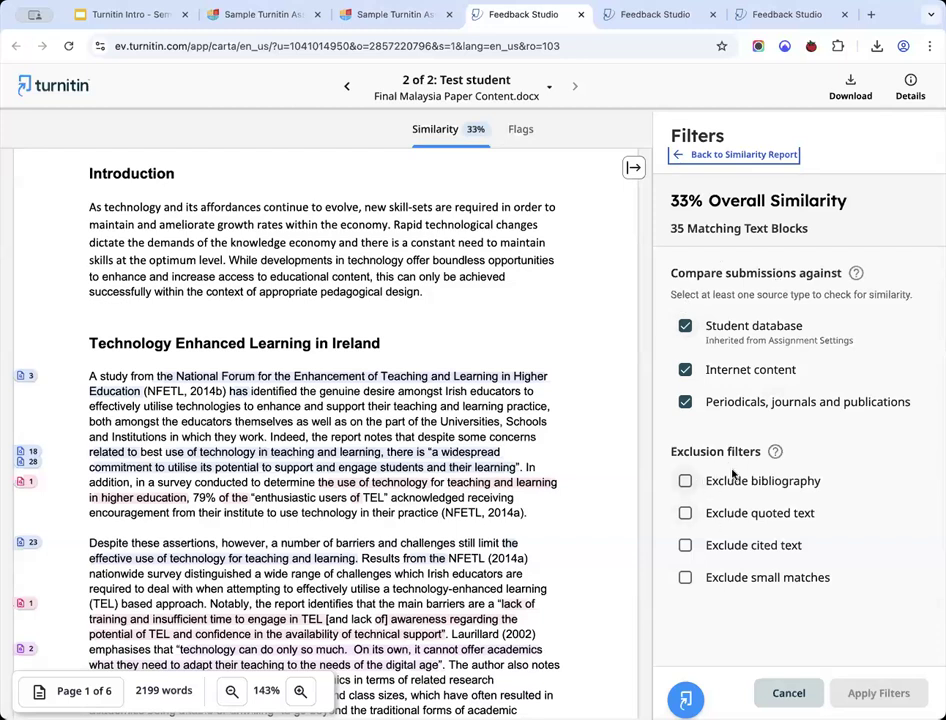
mouse_move(777, 453)
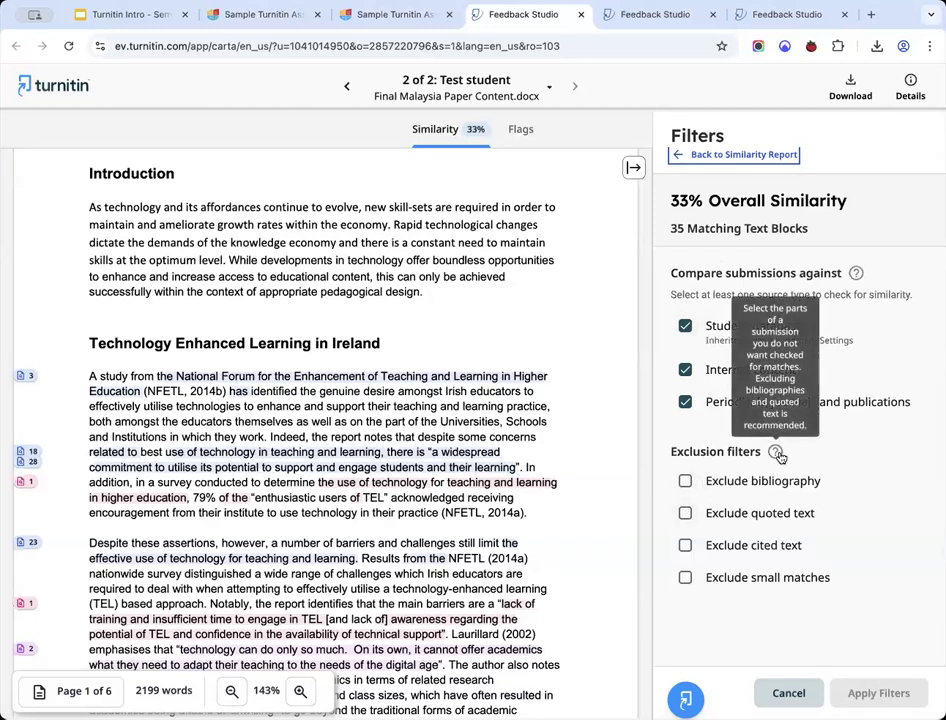
left_click(685, 513)
left_click(686, 548)
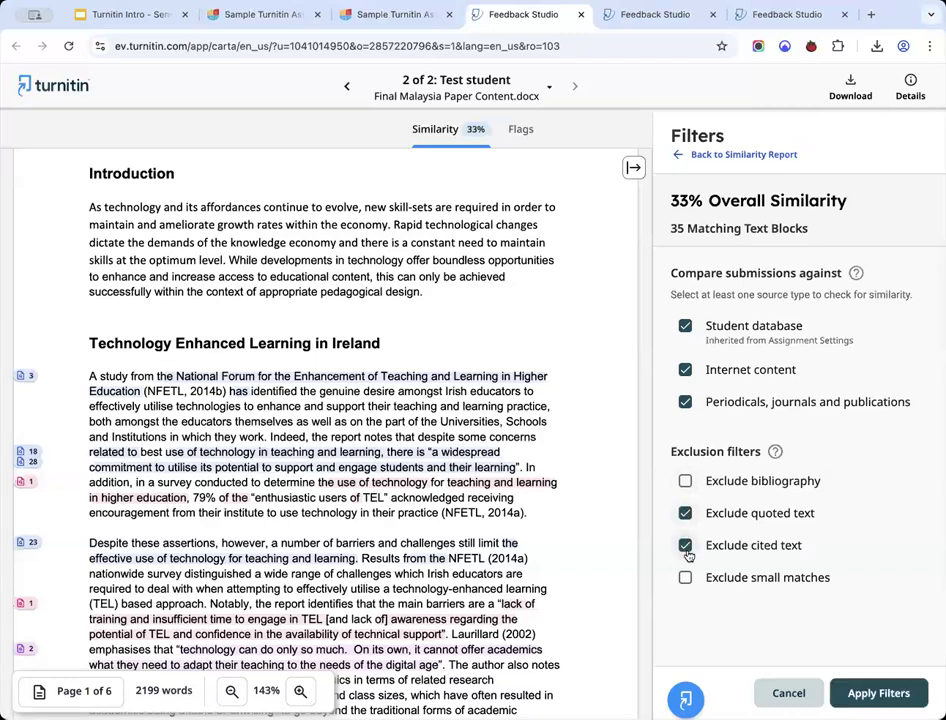
left_click(862, 693)
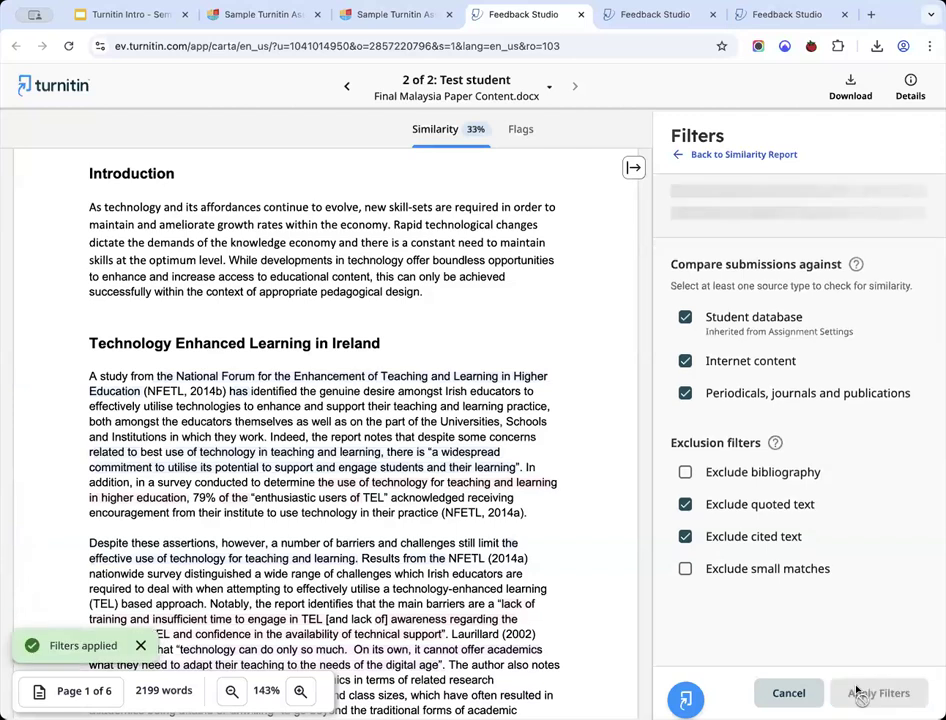
left_click_drag(703, 201, 668, 201)
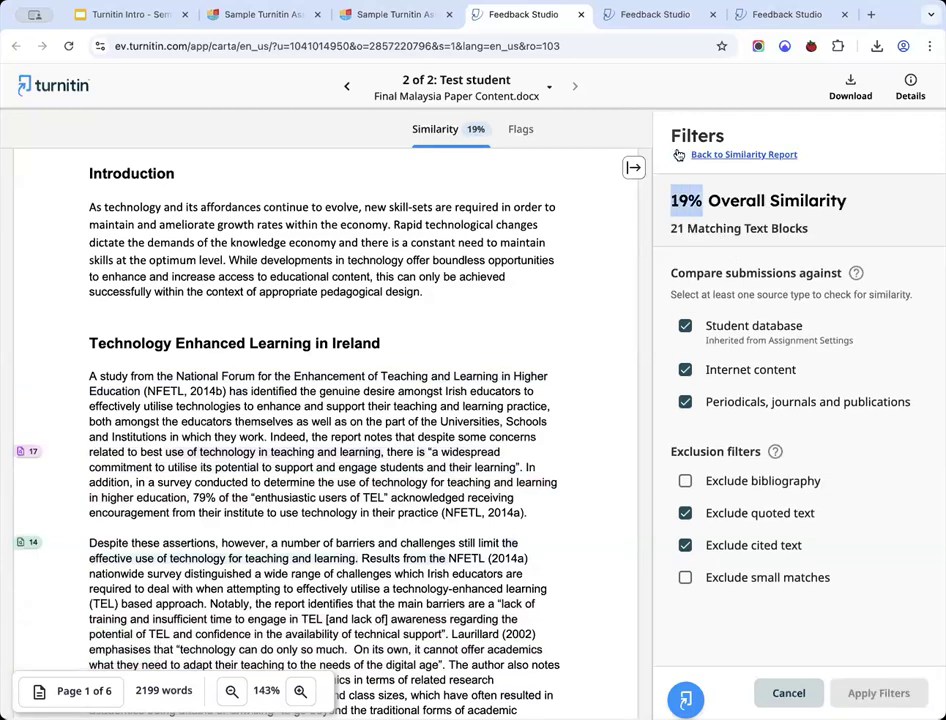
left_click(679, 155)
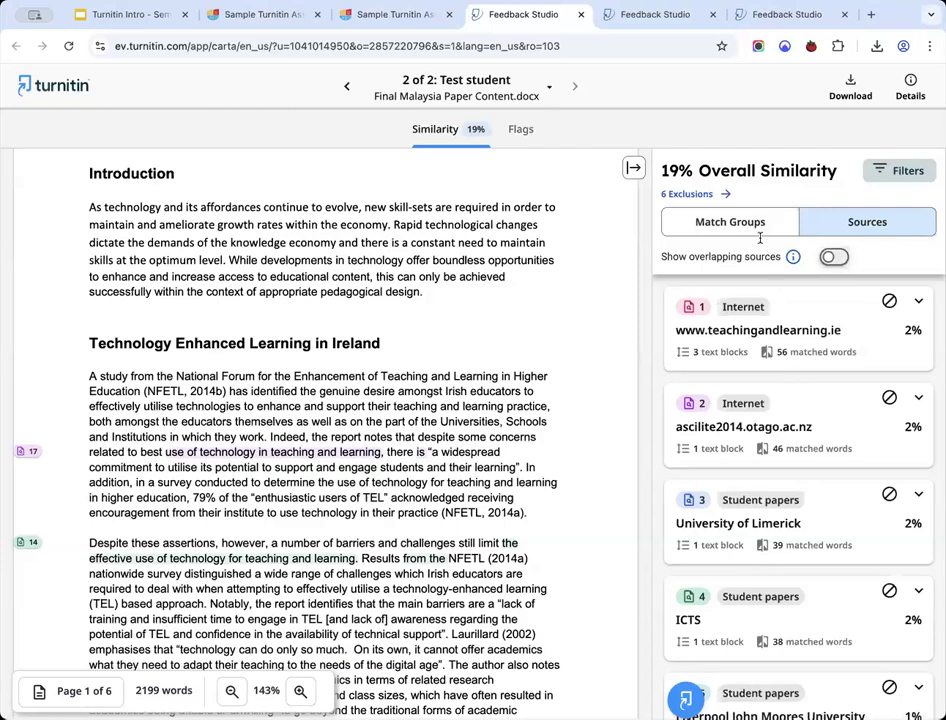
- Re-include link.springer.com and all remaining excluded sources, return to the similarity report, and check the overall score
left_click(689, 195)
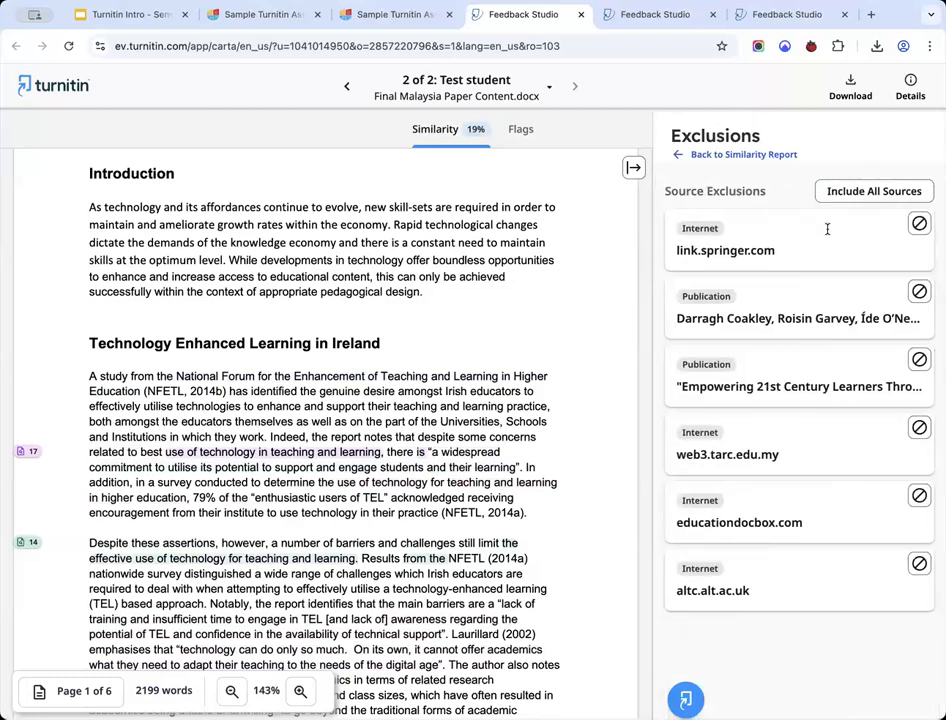
left_click(920, 226)
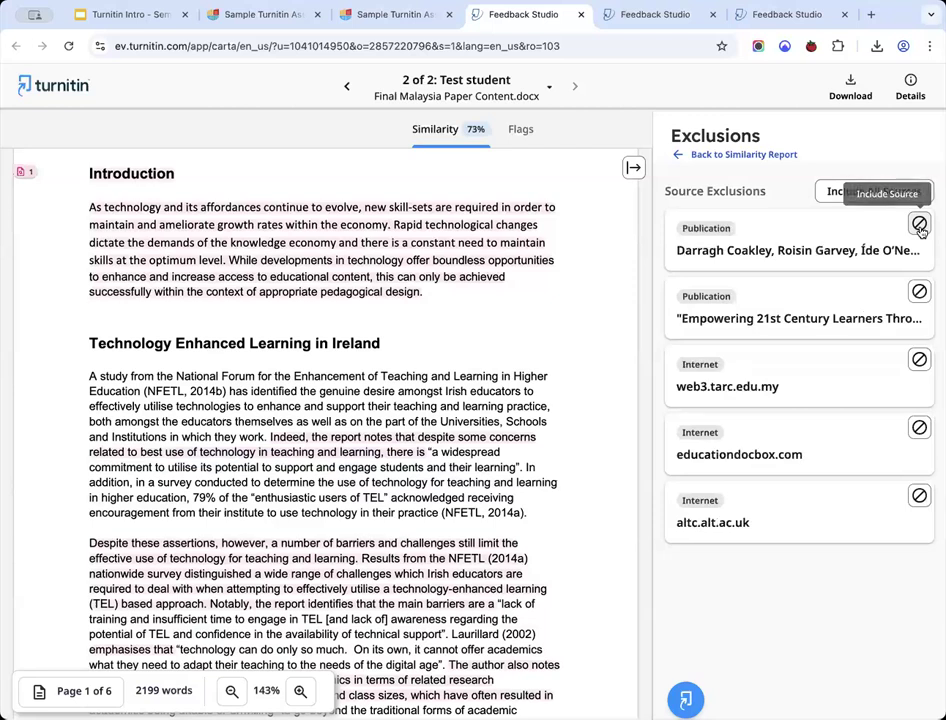
left_click(849, 192)
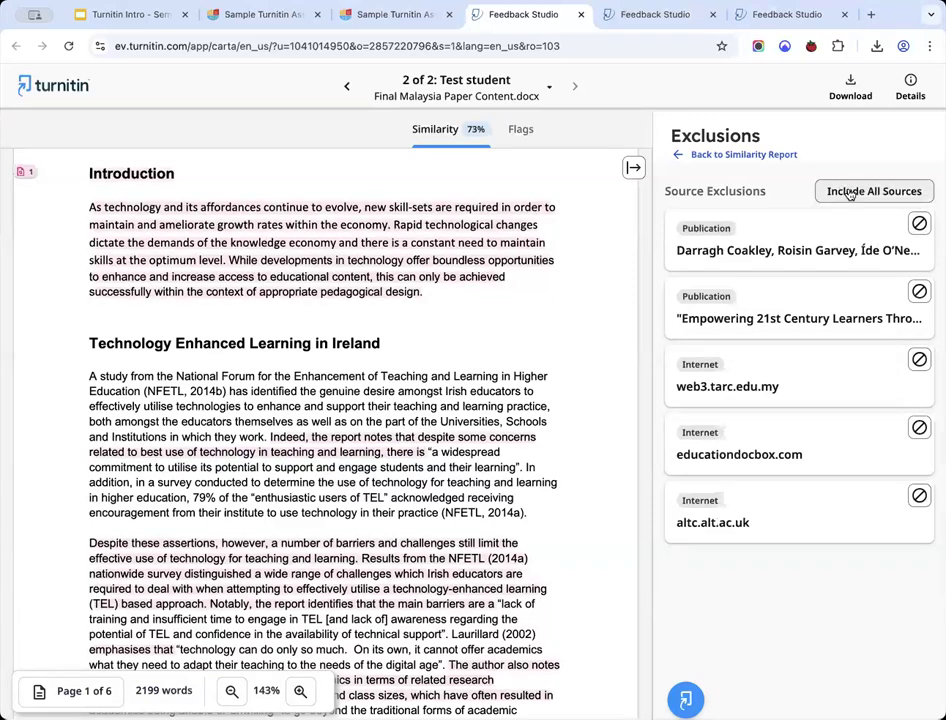
left_click(703, 155)
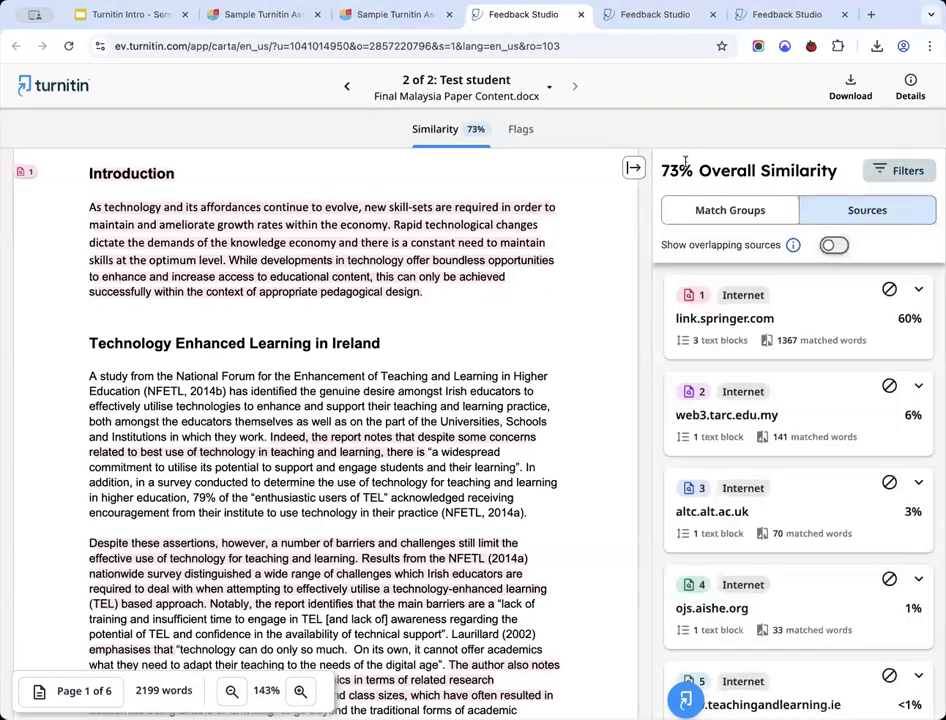
double_click(678, 170)
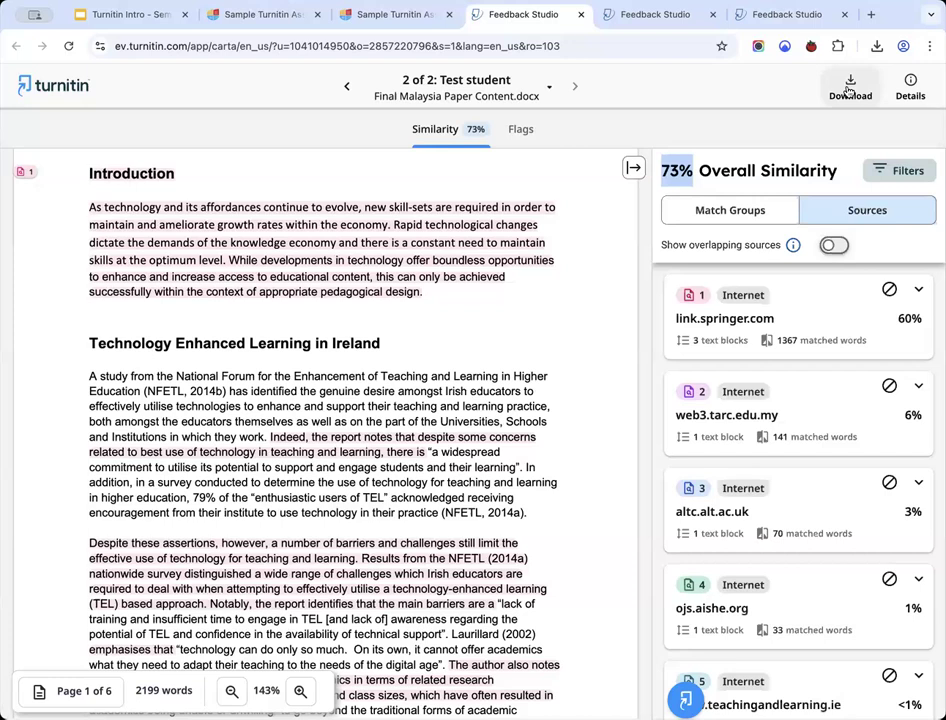
- Switch to the Google Slides presentation and advance to the slide on what to do about suspected plagiarism
left_click(146, 10)
key("Right")
key("Right")
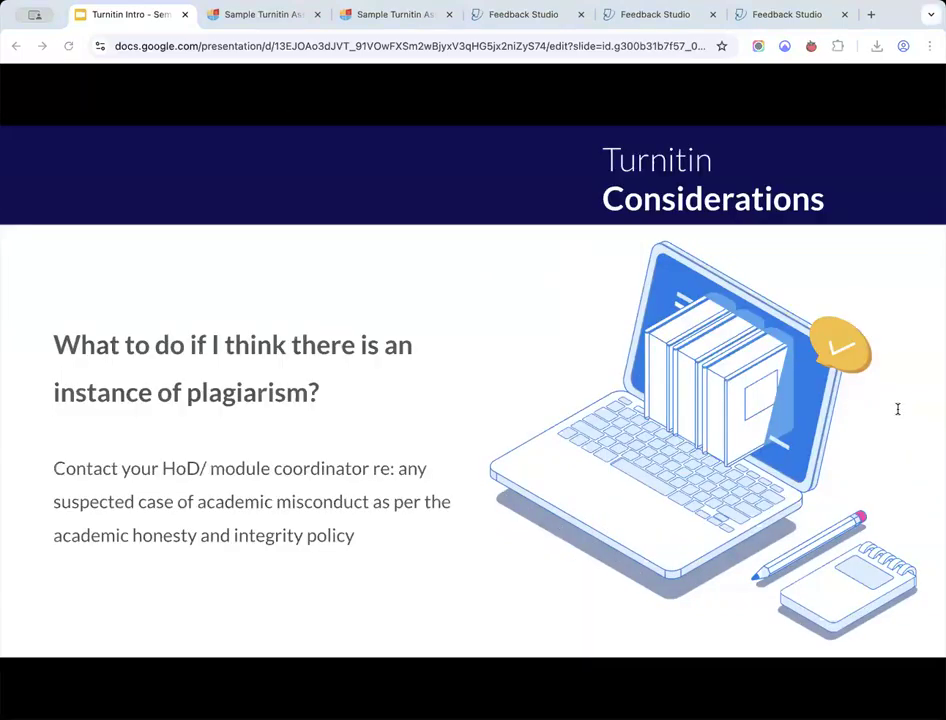
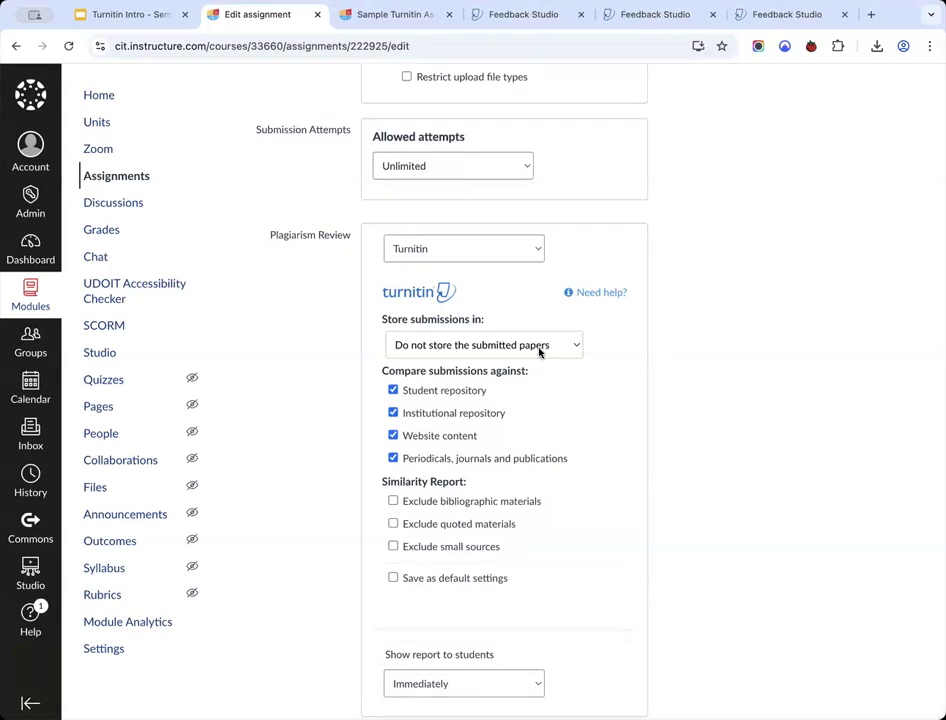
- Set the assignment's Turnitin submissions to be stored in the Institution paper repository and look through the remaining assignment settings
left_click(539, 348)
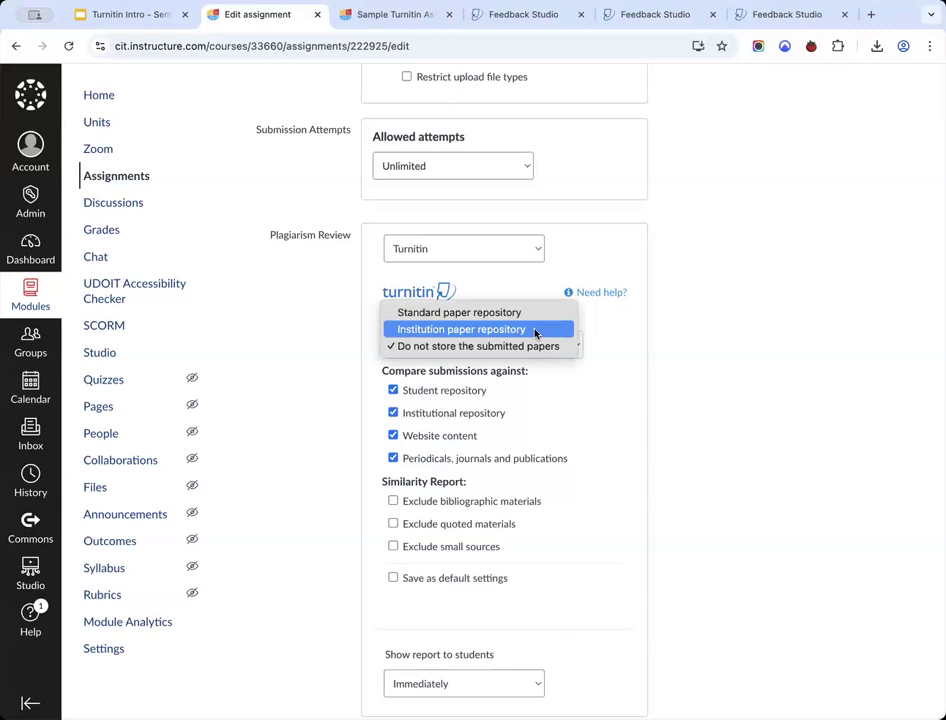
left_click(535, 332)
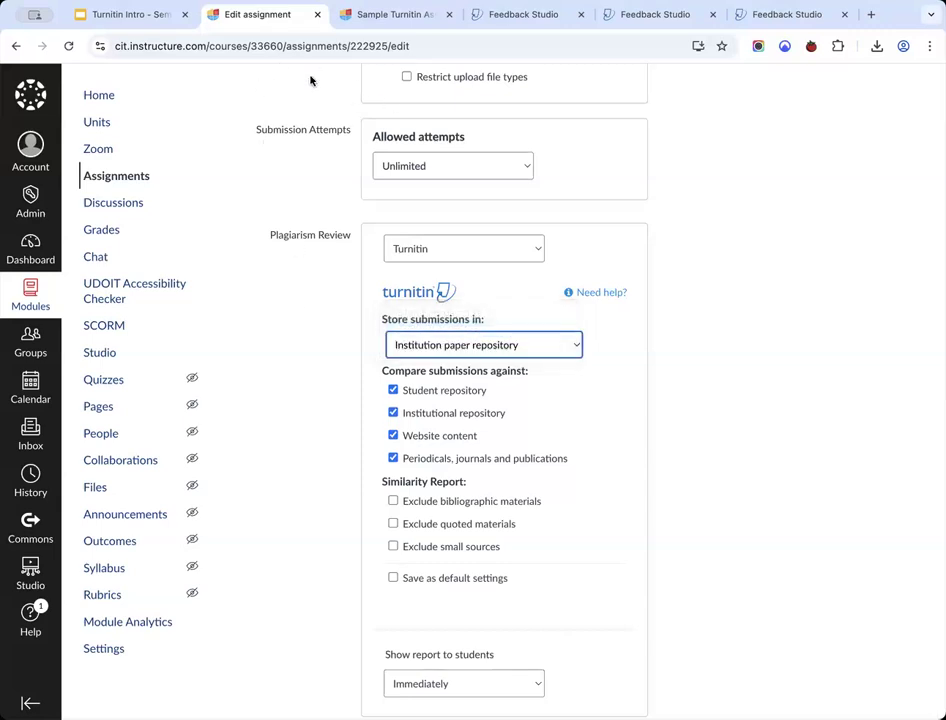
scroll(310, 80, "up", 5)
scroll(289, 205, "up", 4)
scroll(291, 215, "down", 10)
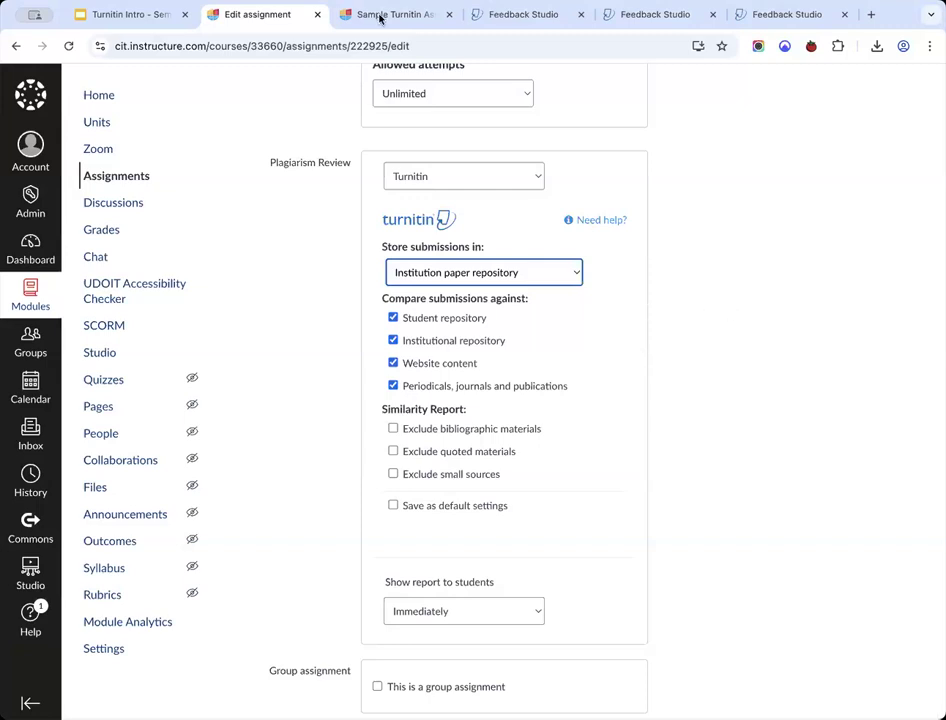
- Show the AI course listings slide in Google Slides, and find "AI as" in the Canvas tab's history to open "Using the AIAS for Essays Briefs"
left_click(112, 14)
left_click(105, 529)
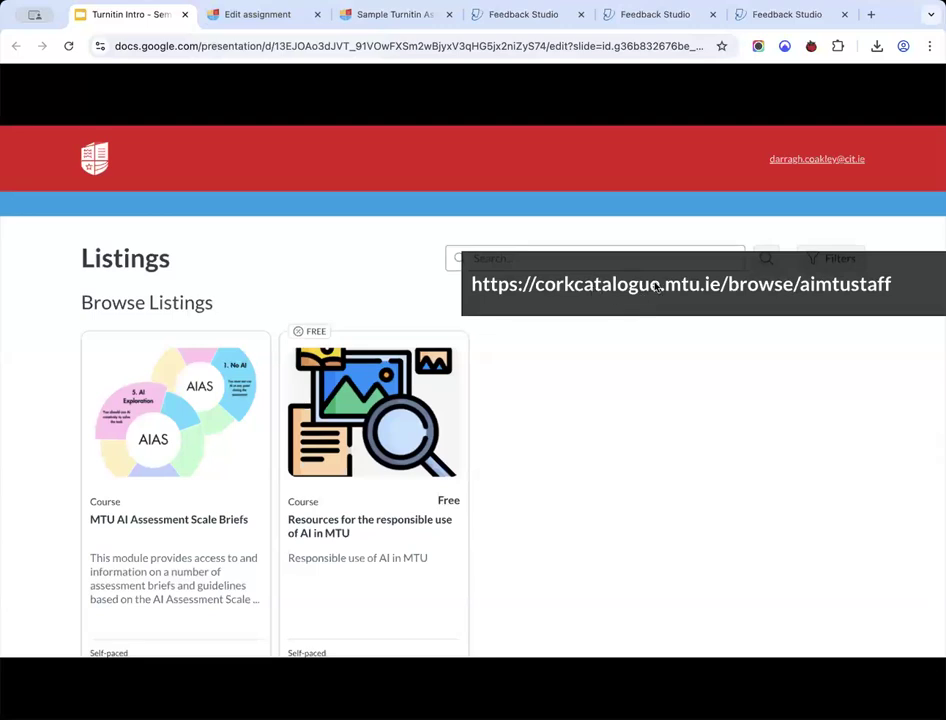
left_click(262, 15)
left_click(266, 45)
type("AI as")
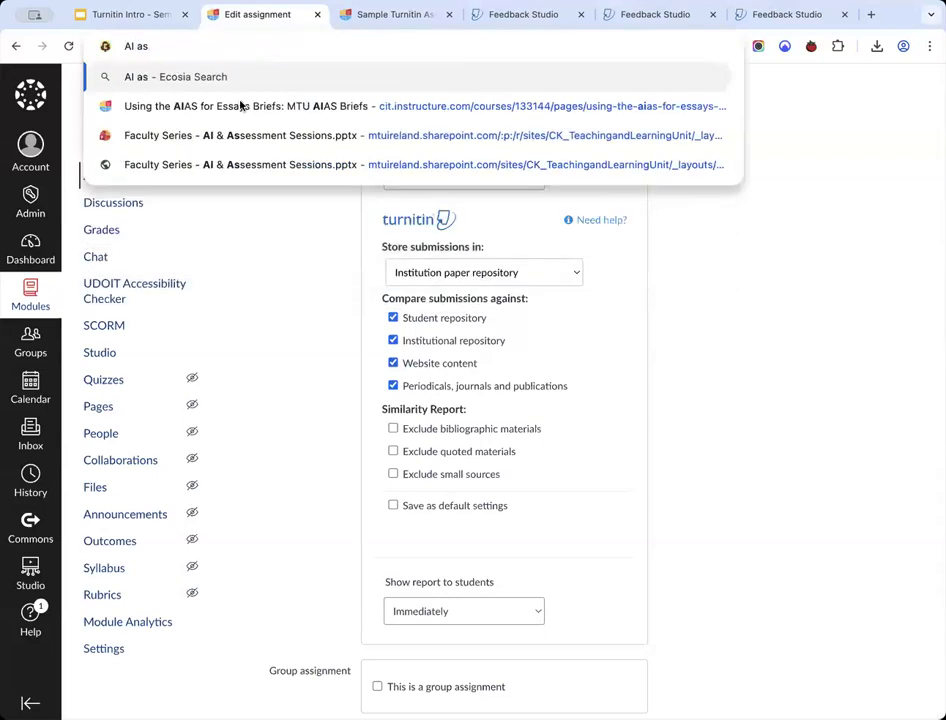
key("Down")
key("Return")
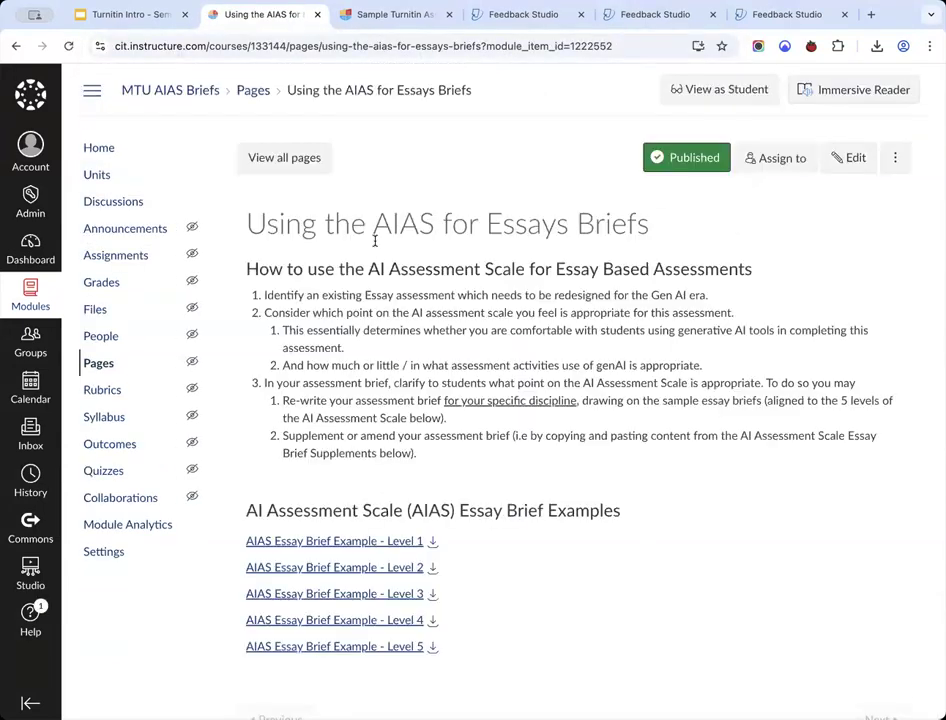
- Look through the MTU AIAS Briefs course units and reopen the "Using the AIAS for Essays Briefs" page to view the brief examples
scroll(380, 226, "down", 1)
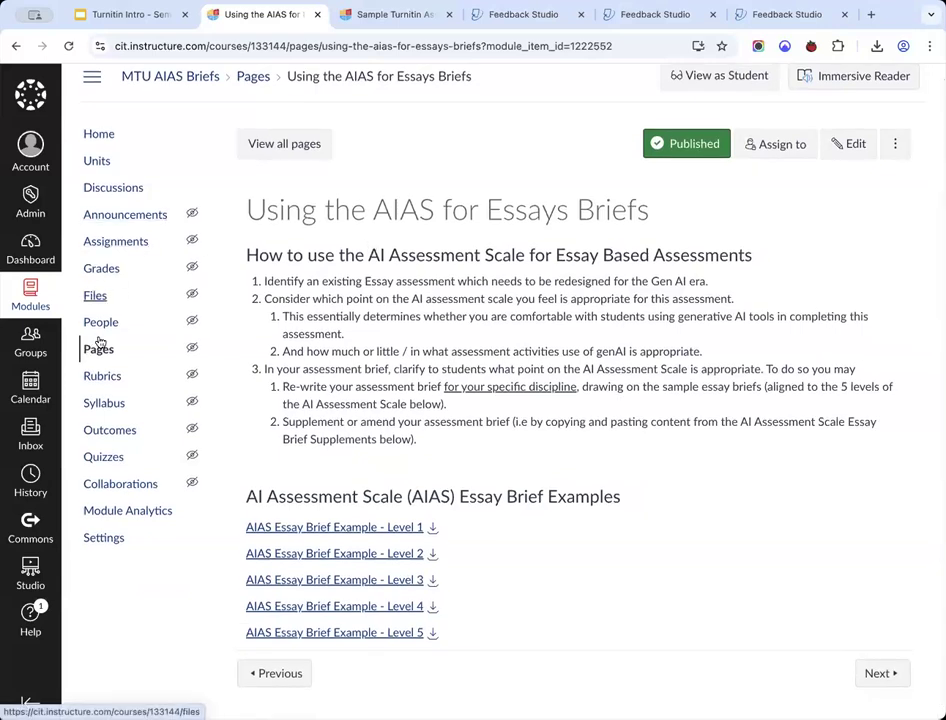
left_click(95, 161)
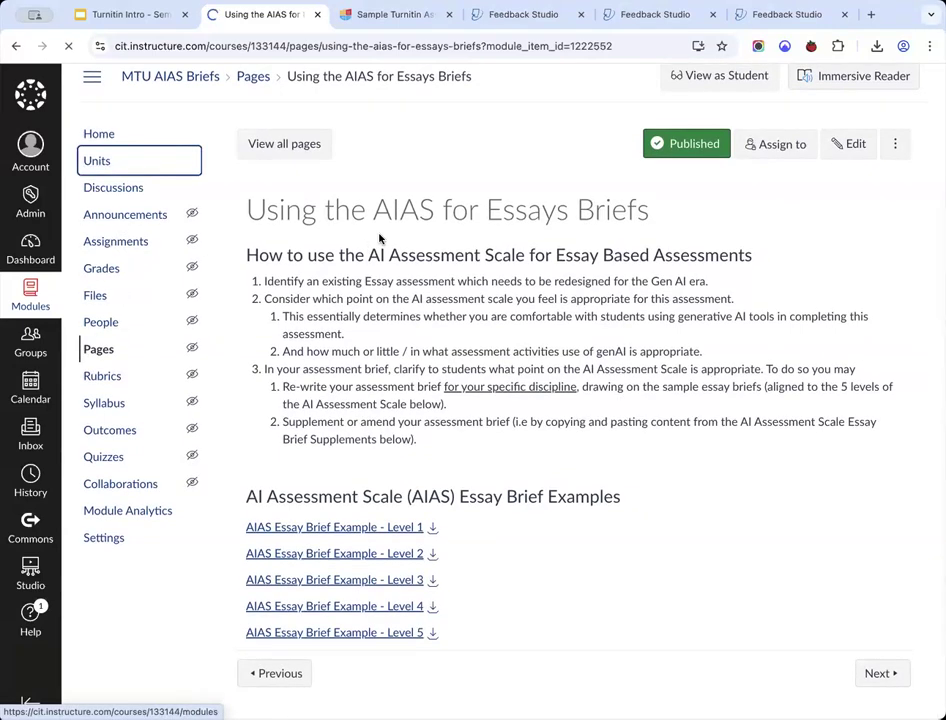
scroll(380, 247, "down", 3)
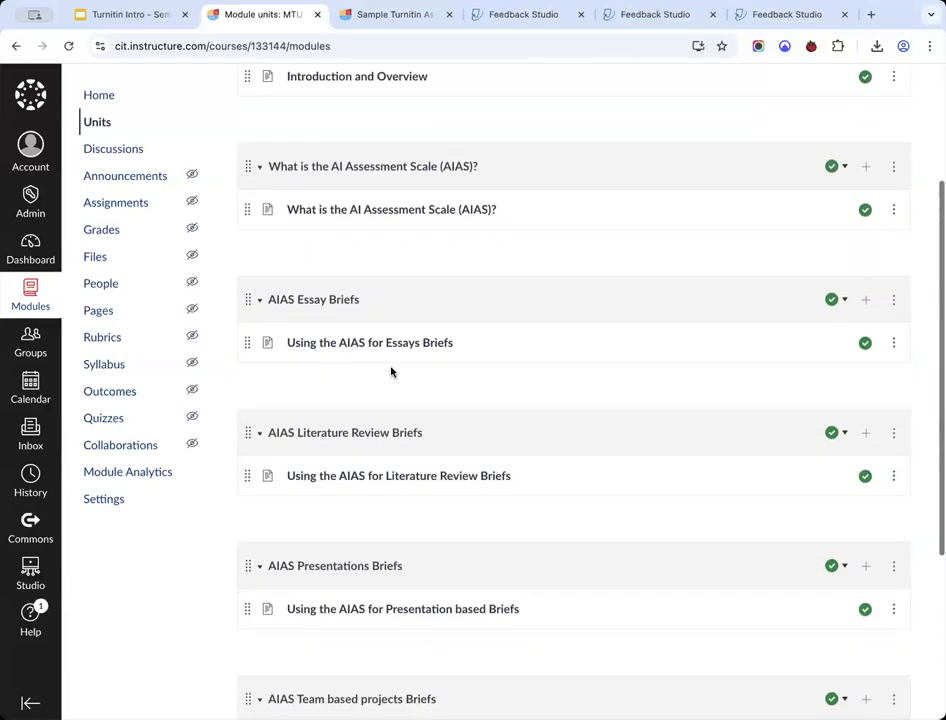
scroll(391, 372, "down", 4)
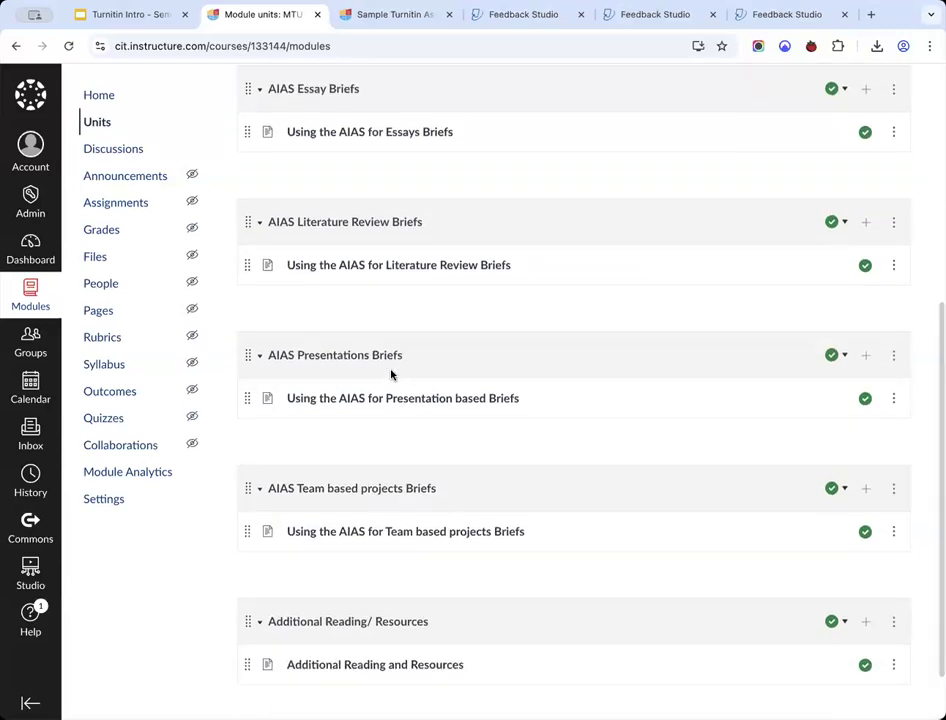
left_click(401, 132)
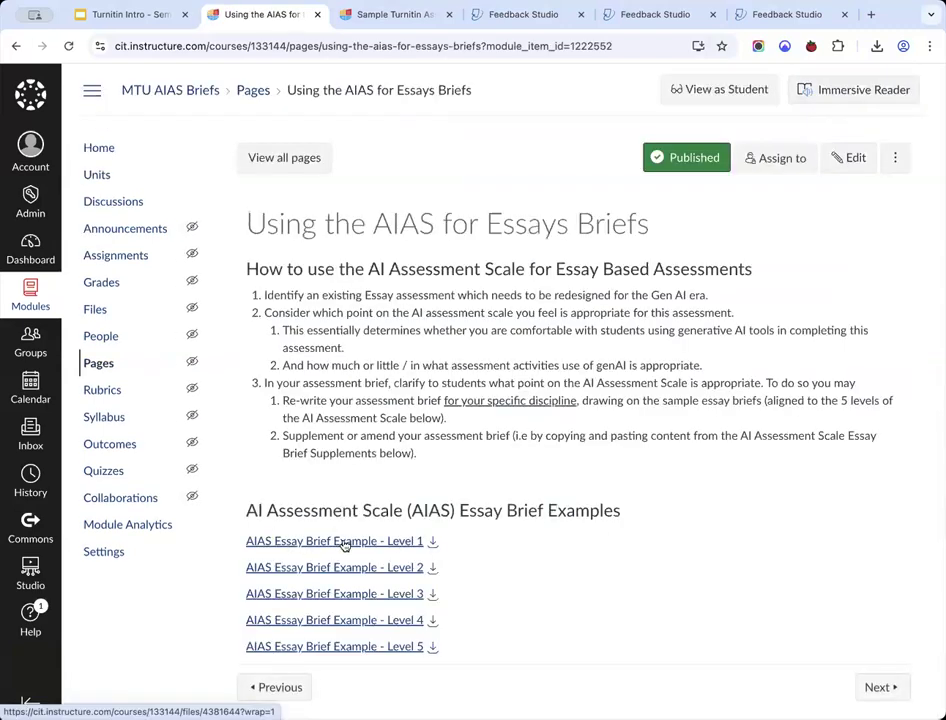
- Open the AIAS Essay Brief Example for Level 3 and read through the business essay brief to its Technology Use Guidelines
scroll(352, 462, "down", 1)
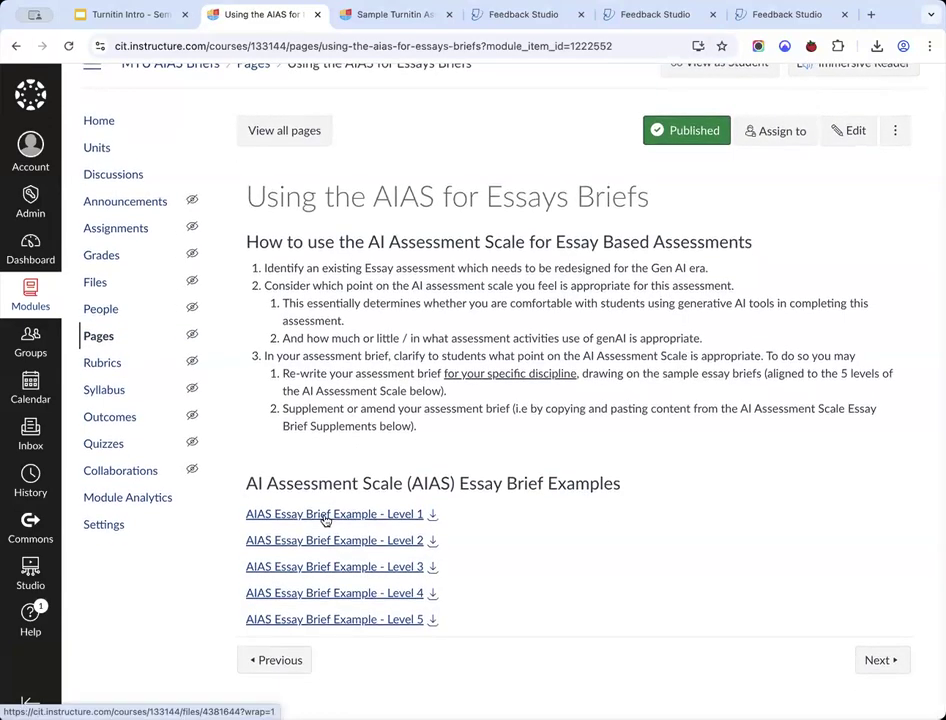
left_click(323, 567)
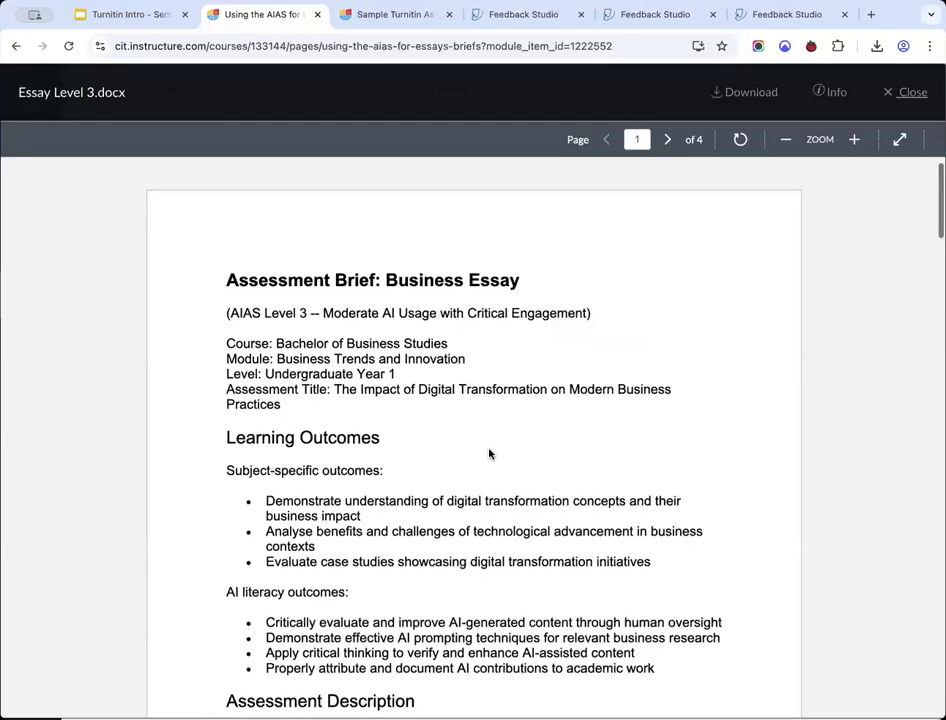
left_click_drag(226, 280, 391, 418)
scroll(391, 424, "down", 11)
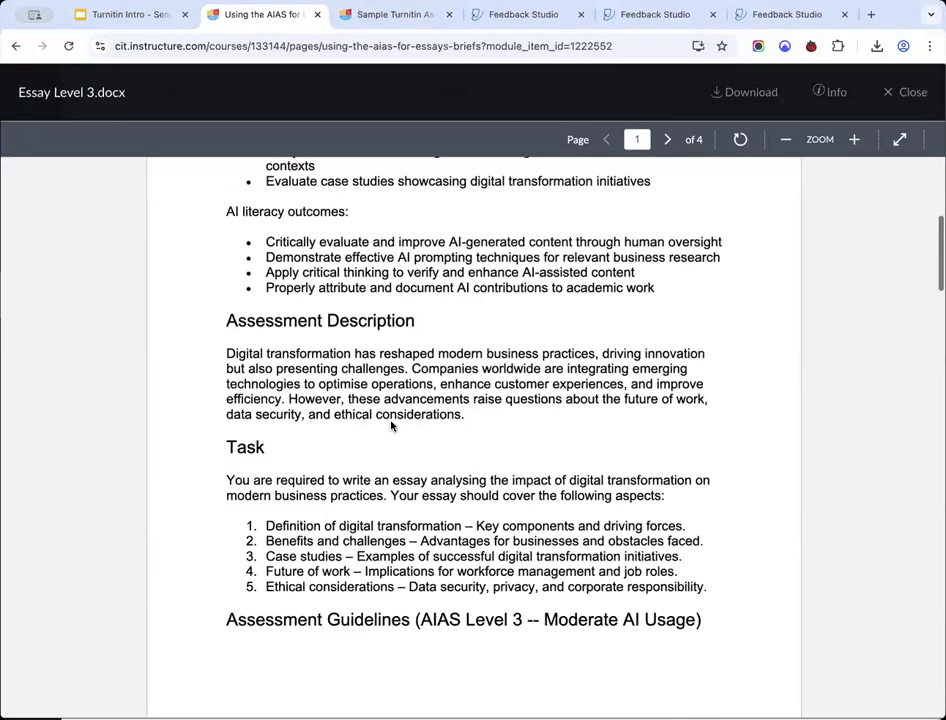
scroll(391, 424, "up", 3)
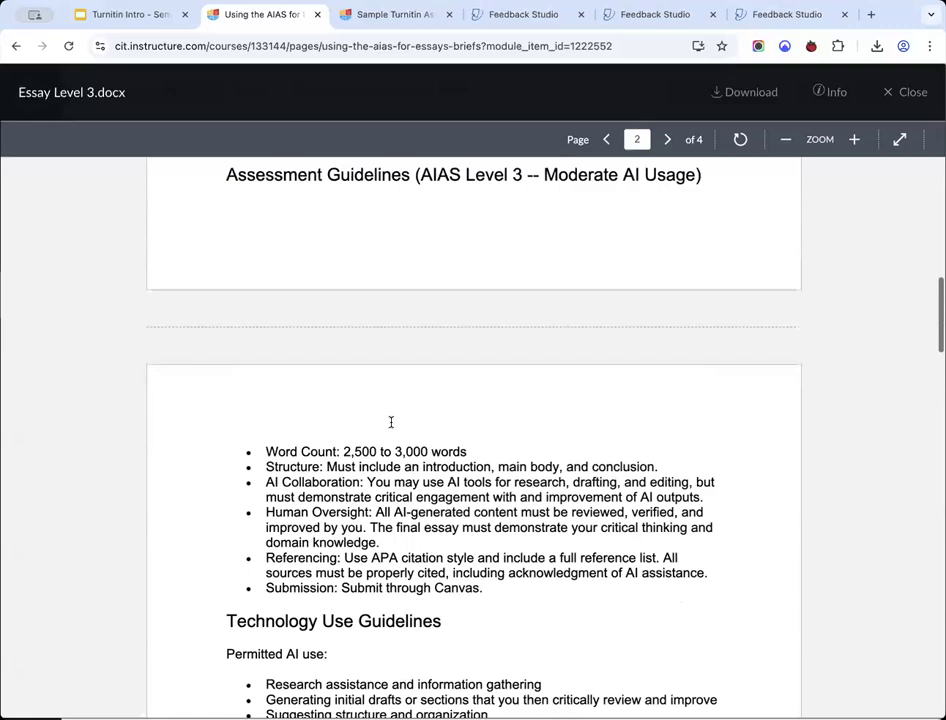
scroll(391, 426, "down", 4)
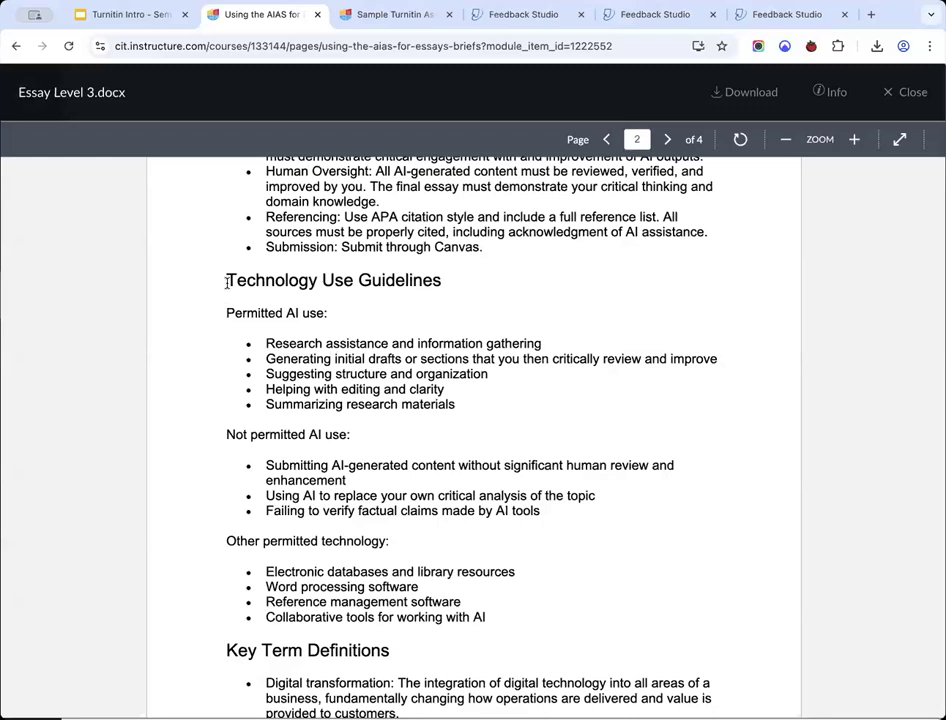
- Examine the permitted and not permitted AI uses in the Technology Use Guidelines, highlighting the research assistance and initial drafts points
left_click_drag(227, 282, 268, 314)
left_click_drag(264, 342, 402, 359)
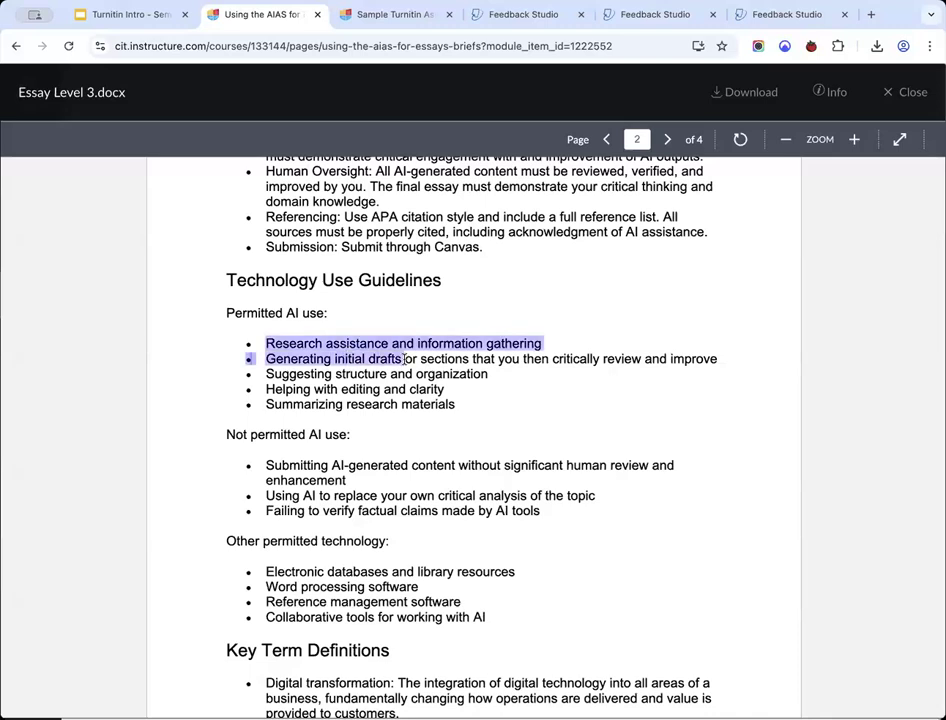
left_click(280, 466)
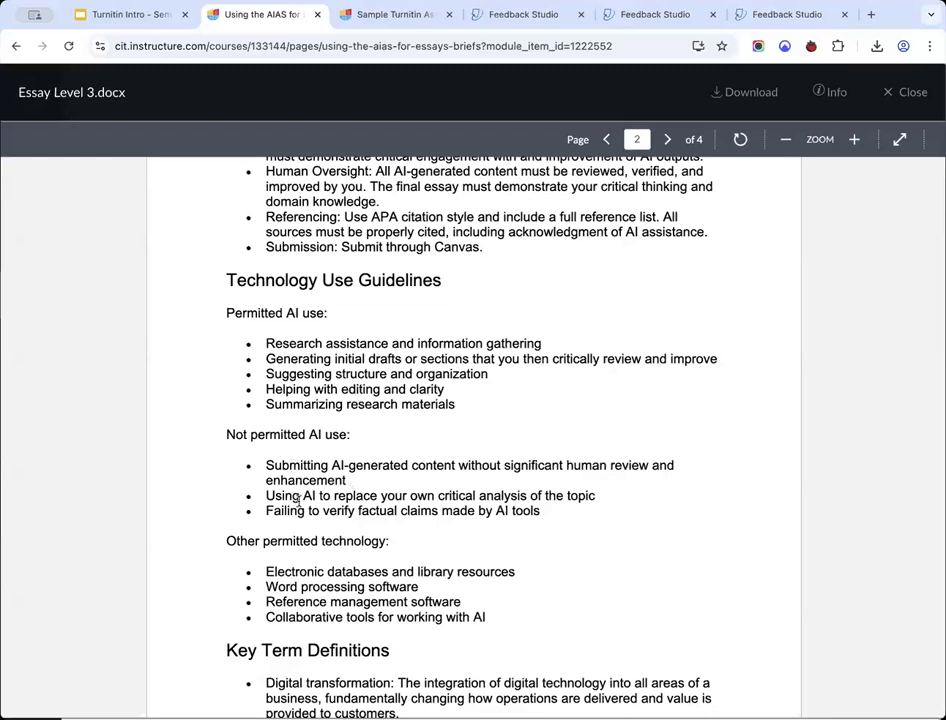
left_click_drag(375, 507, 432, 503)
left_click(432, 503)
- Switch to the Google Slides presentation and advance through the Supports and Turnitin Help Center slides to the Turnitin Help Articles slide
left_click(130, 28)
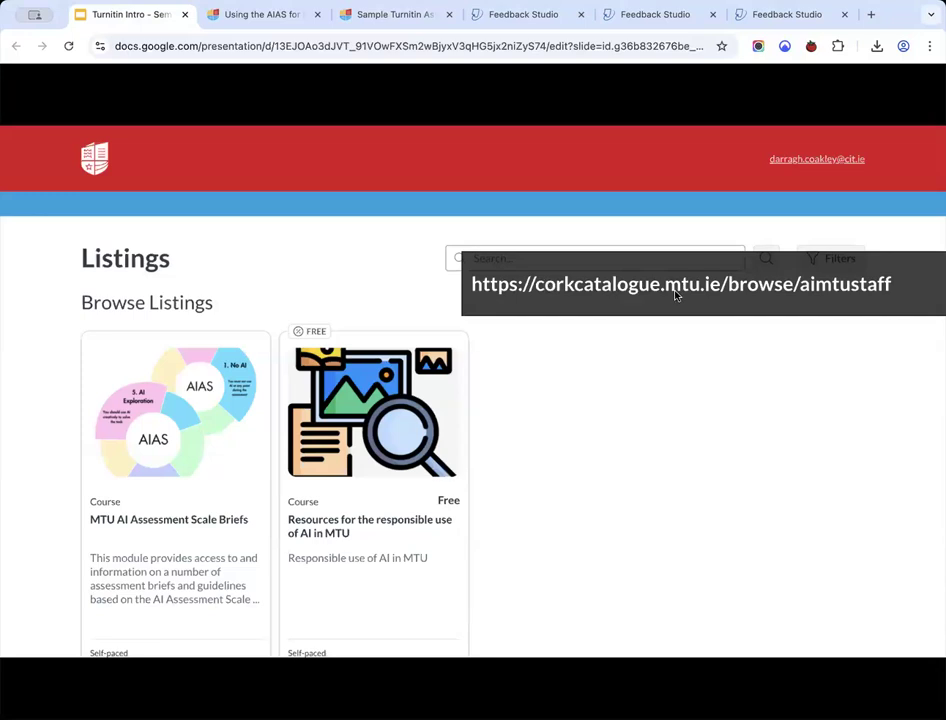
left_click(281, 230)
left_click(281, 232)
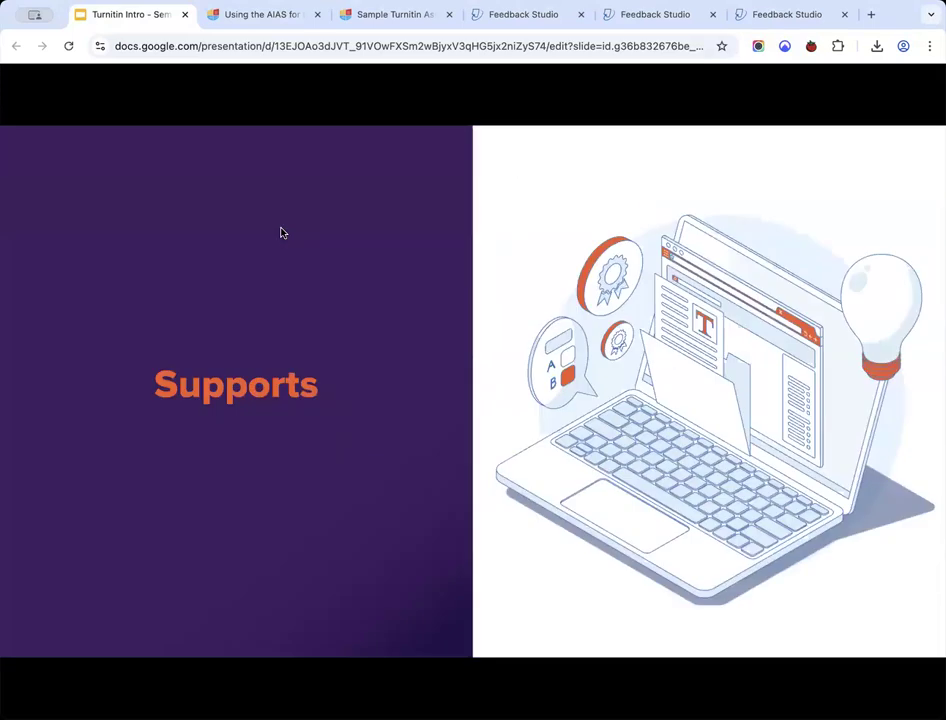
left_click(281, 232)
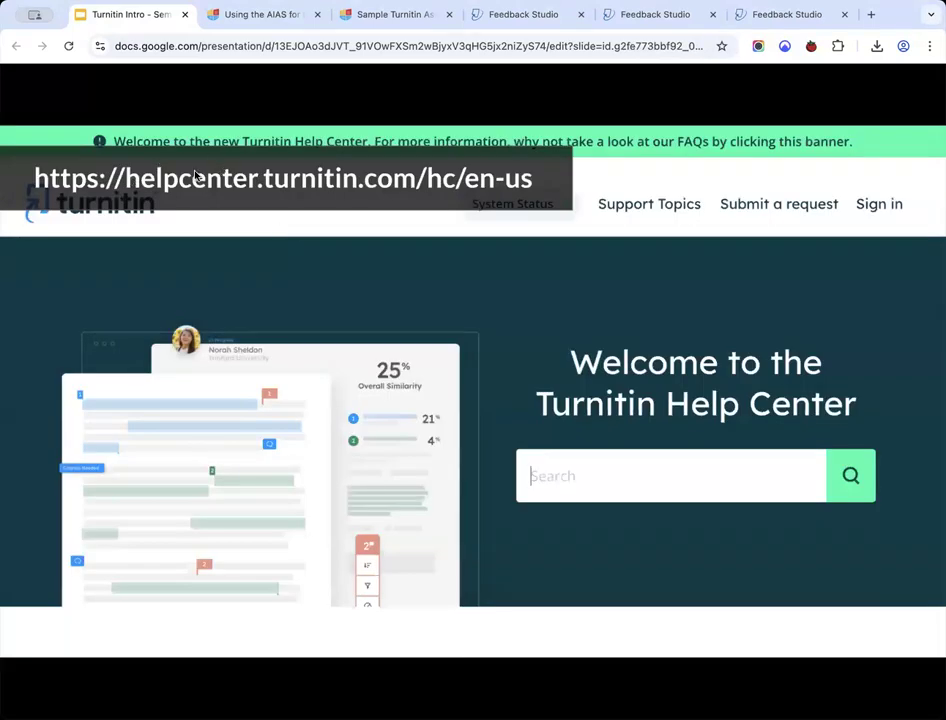
left_click(270, 203)
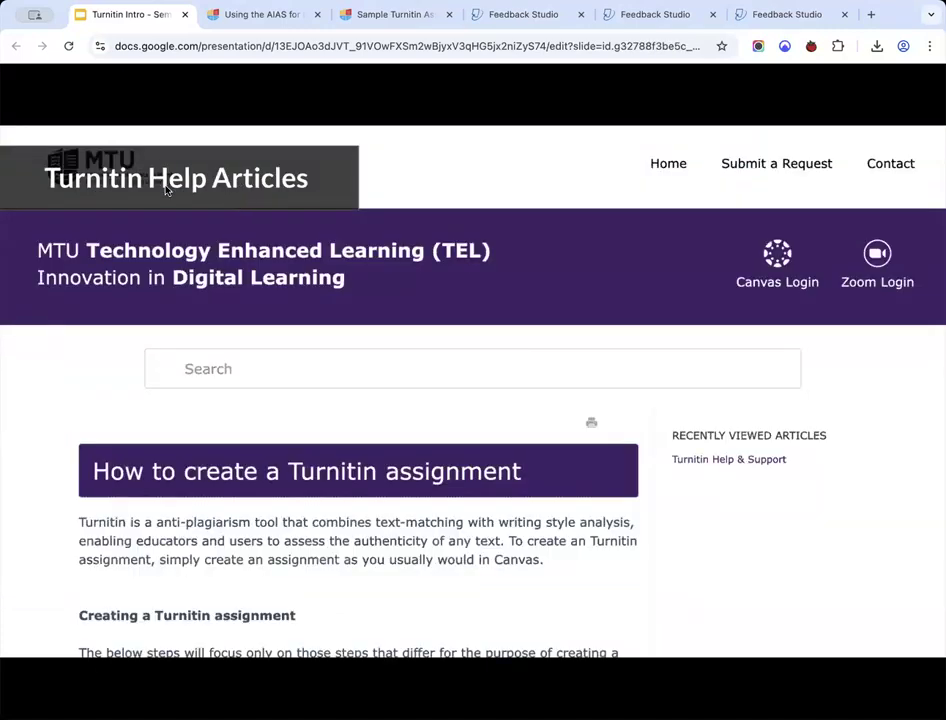